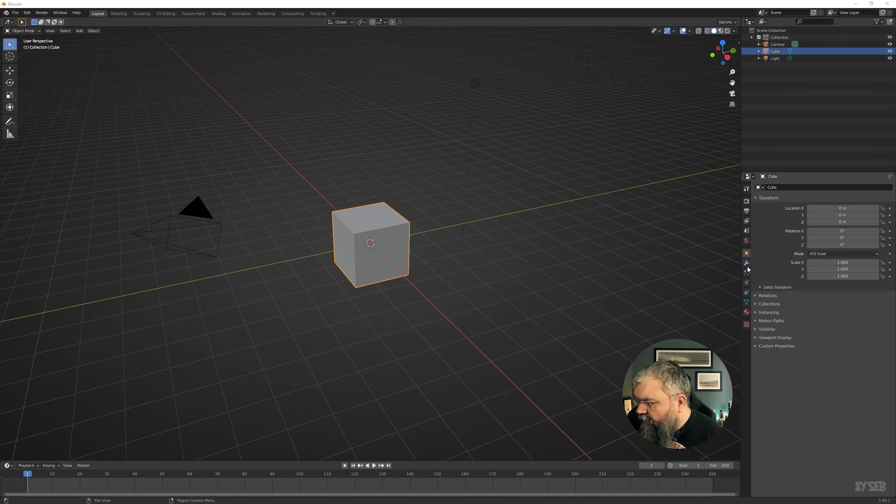
# - Add a Subdivision Surface modifier to the default cube and inspect the rounded mesh from several angles
pyautogui.click(746, 263)
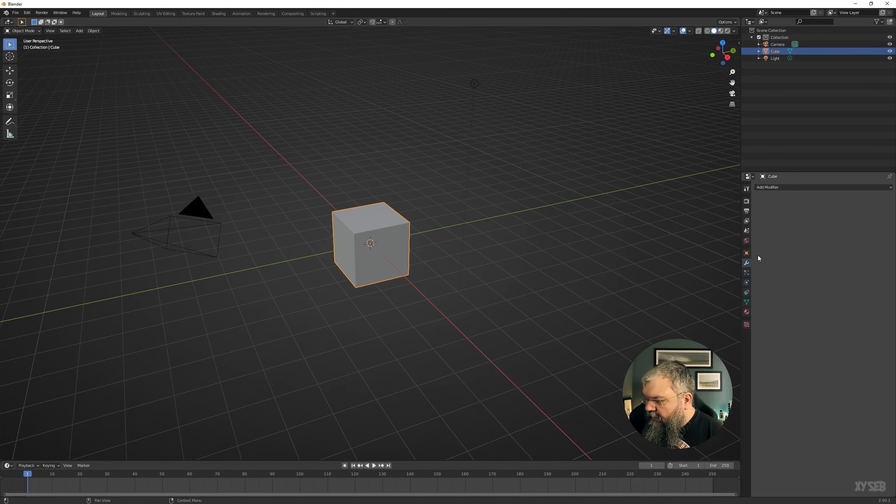
pyautogui.moveTo(352, 234); pyautogui.dragTo(392, 232, button='middle')
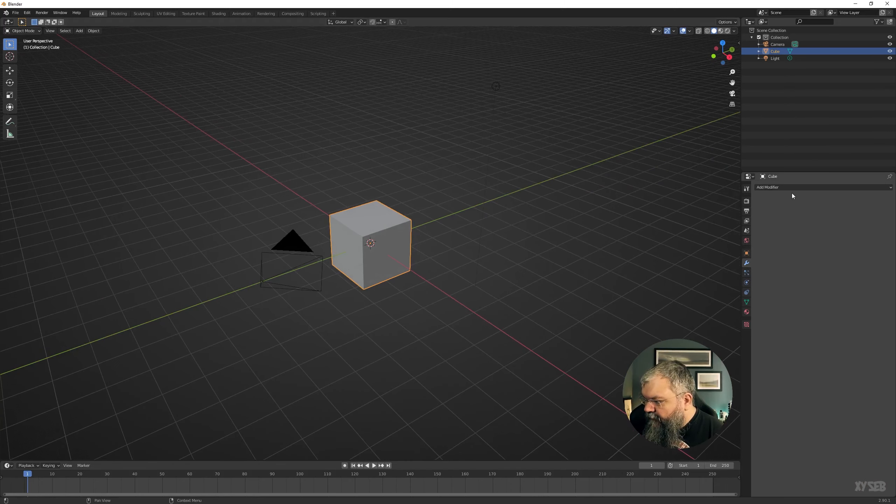
pyautogui.click(790, 188)
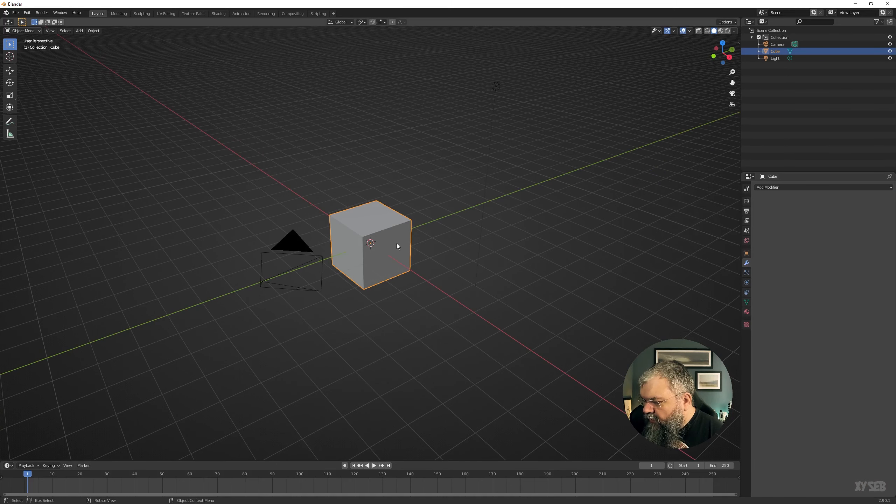
pyautogui.click(763, 187)
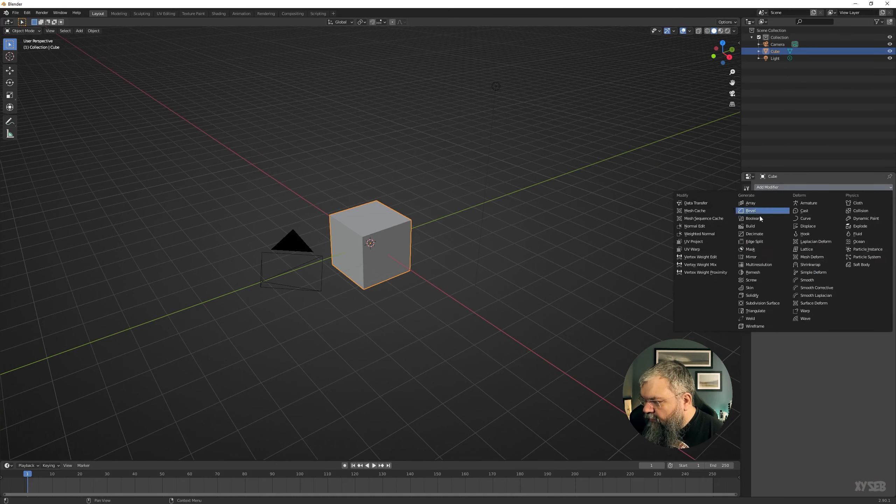
pyautogui.click(756, 303)
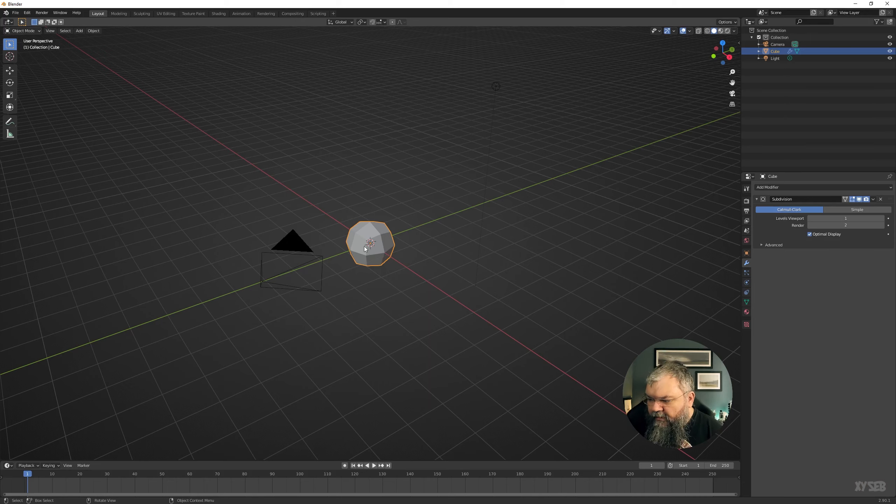
pyautogui.scroll(3, 379, 312)
pyautogui.moveTo(398, 298)
pyautogui.mouseDown(button='middle')
pyautogui.moveTo(390, 276)
pyautogui.moveTo(304, 300)
pyautogui.moveTo(330, 280)
pyautogui.moveTo(354, 297)
pyautogui.moveTo(391, 295)
pyautogui.mouseUp(button='middle')
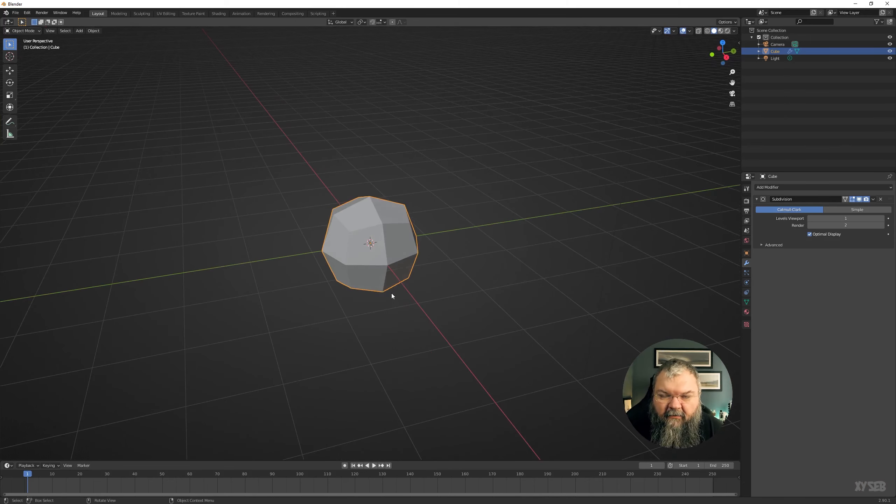
pyautogui.moveTo(390, 265)
pyautogui.mouseDown(button='middle')
pyautogui.moveTo(349, 249)
pyautogui.moveTo(392, 250)
pyautogui.mouseUp(button='middle')
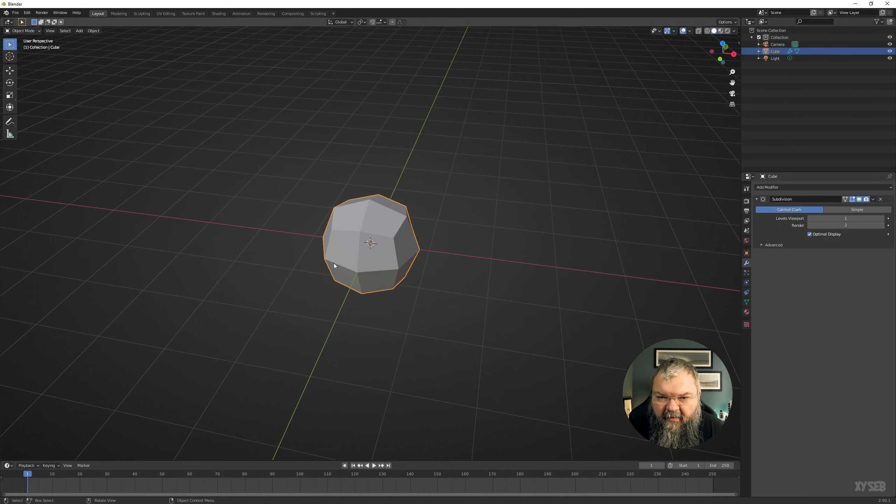
pyautogui.moveTo(439, 205); pyautogui.dragTo(370, 223, button='middle')
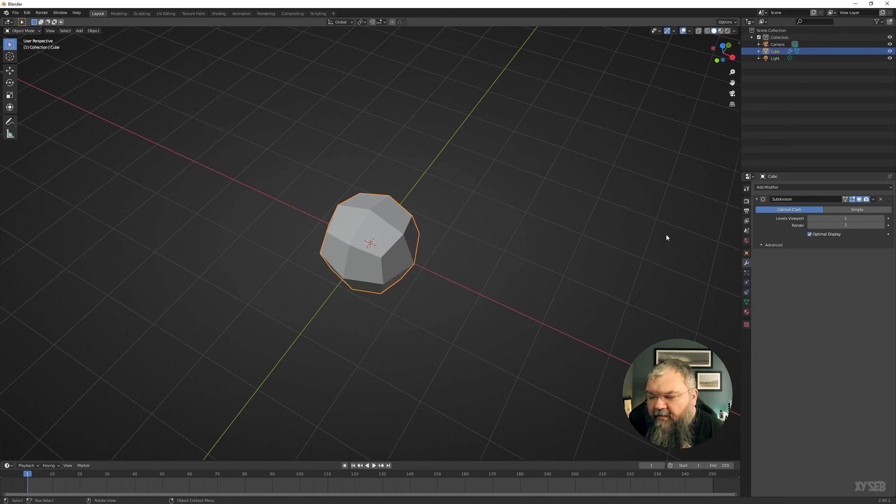
# - Set the subdivision type to Simple and show the cube's full wireframe with Optimal Display turned off
pyautogui.click(858, 209)
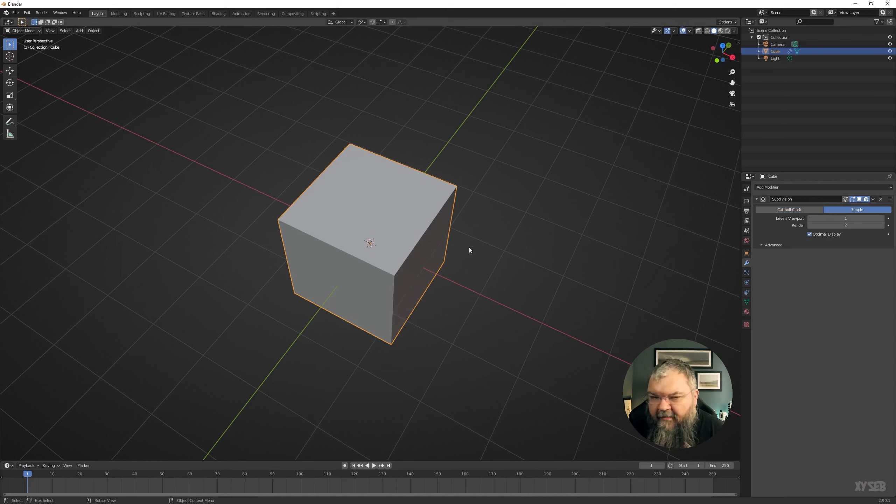
pyautogui.click(701, 30)
pyautogui.click(701, 31)
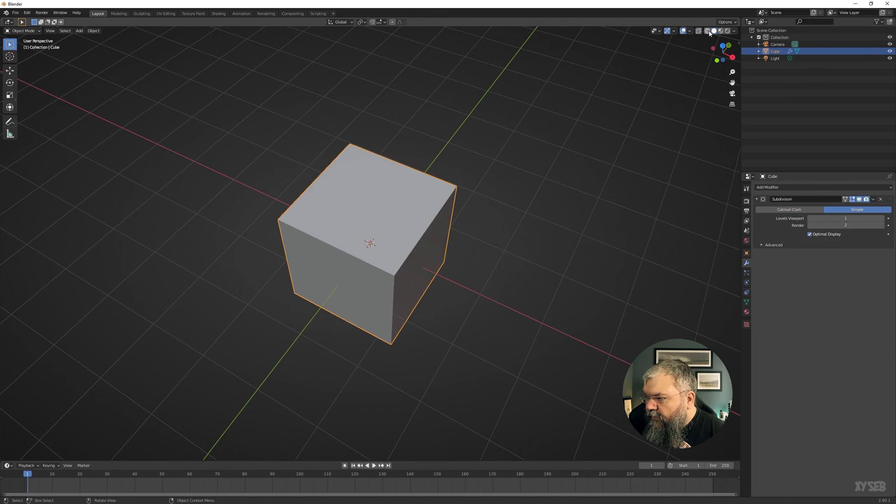
pyautogui.hotkey('shift', 'z')
pyautogui.click(820, 235)
pyautogui.moveTo(557, 234); pyautogui.dragTo(349, 189, button='middle')
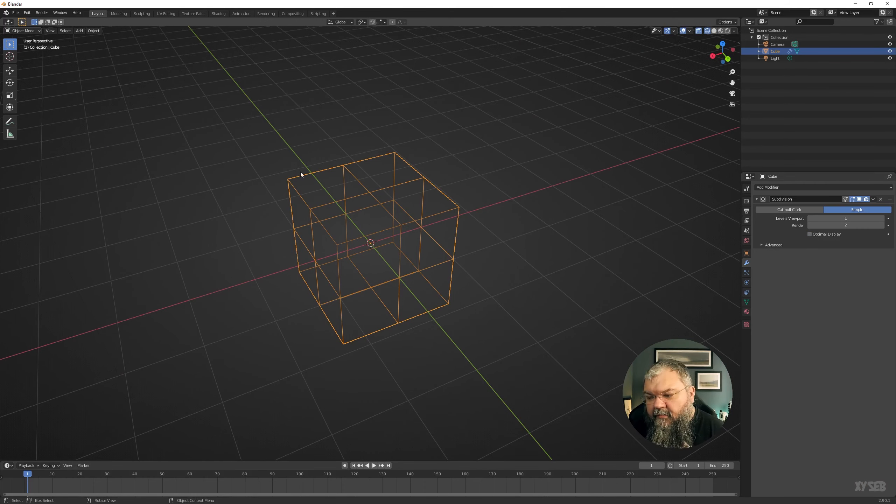
pyautogui.moveTo(316, 242); pyautogui.dragTo(396, 250, button='middle')
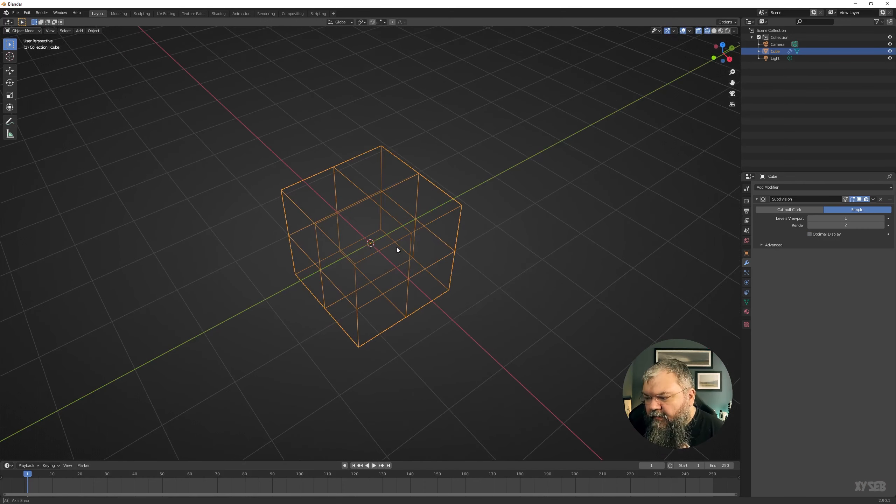
# - Switch the subdivision type to Catmull-Clark to compare its wireframe, and return it to Simple
pyautogui.click(807, 210)
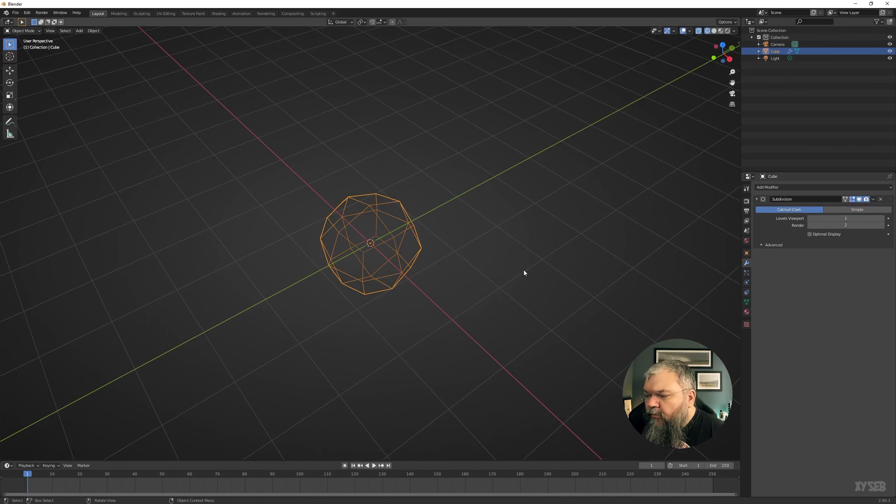
pyautogui.moveTo(364, 282); pyautogui.dragTo(315, 166, button='middle')
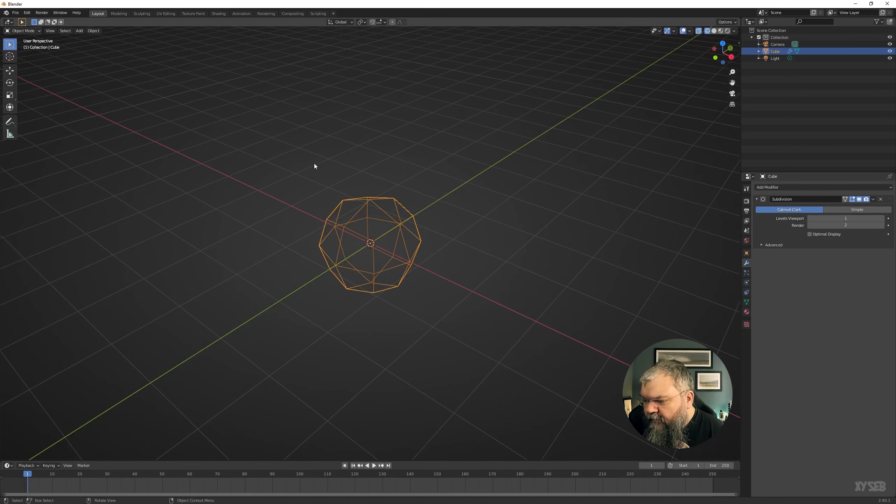
pyautogui.click(855, 210)
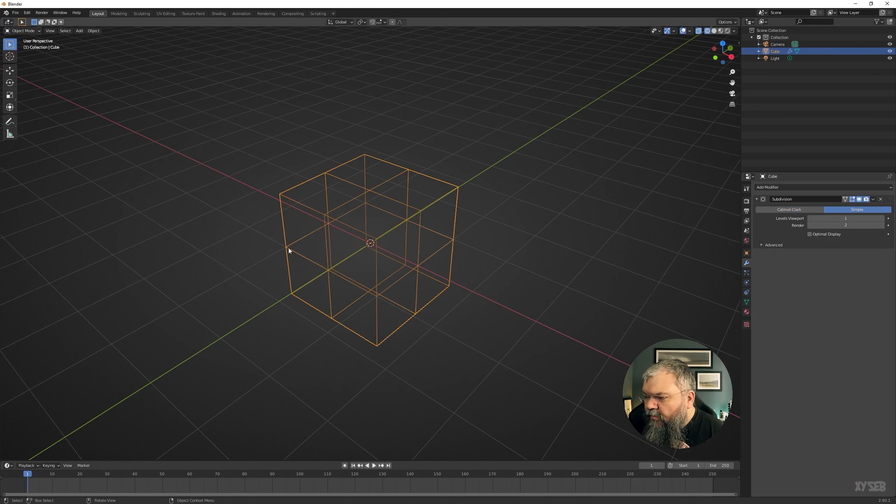
pyautogui.press('Tab')
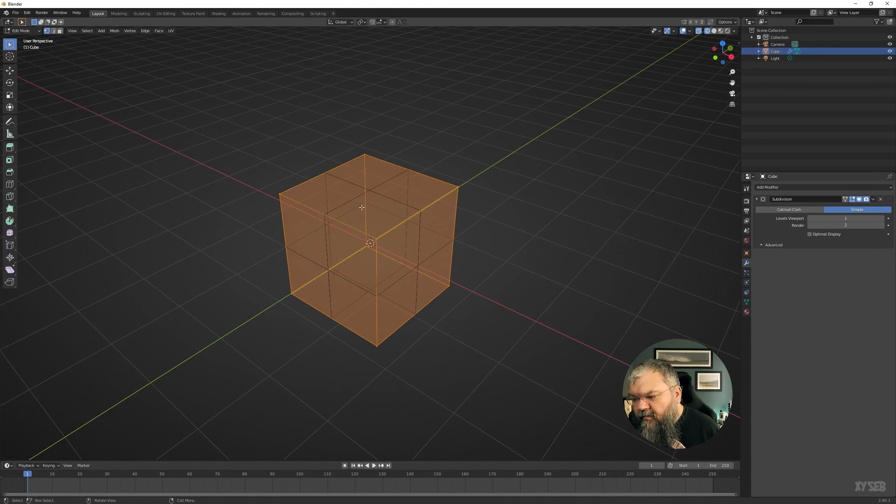
pyautogui.rightClick(375, 198)
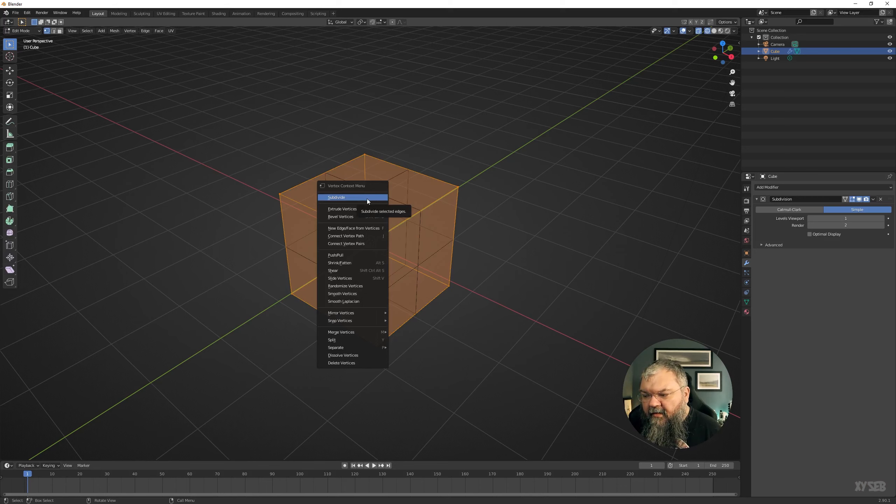
pyautogui.click(366, 199)
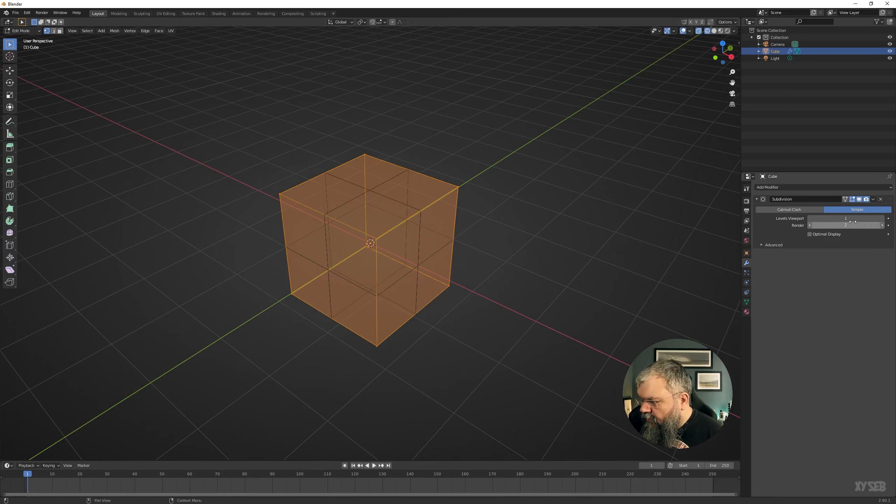
# - Set the subdivision type to Catmull-Clark and show the object in solid shading in Object Mode
pyautogui.click(809, 210)
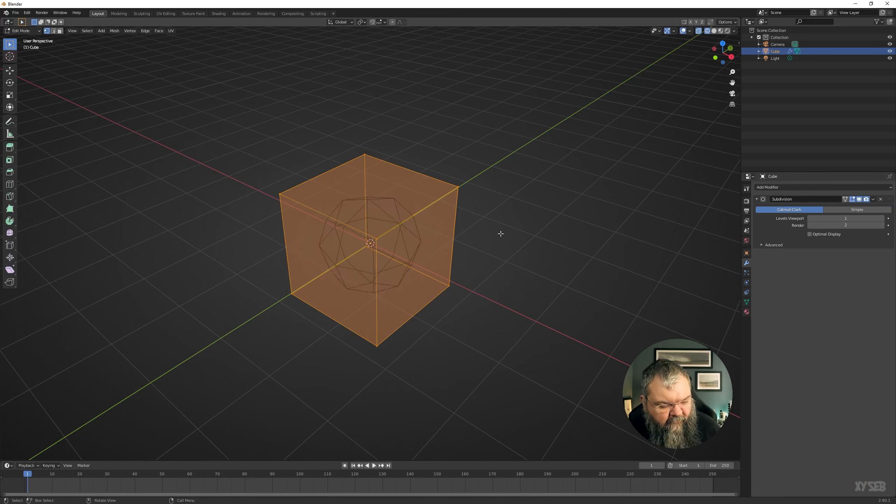
pyautogui.press('Tab')
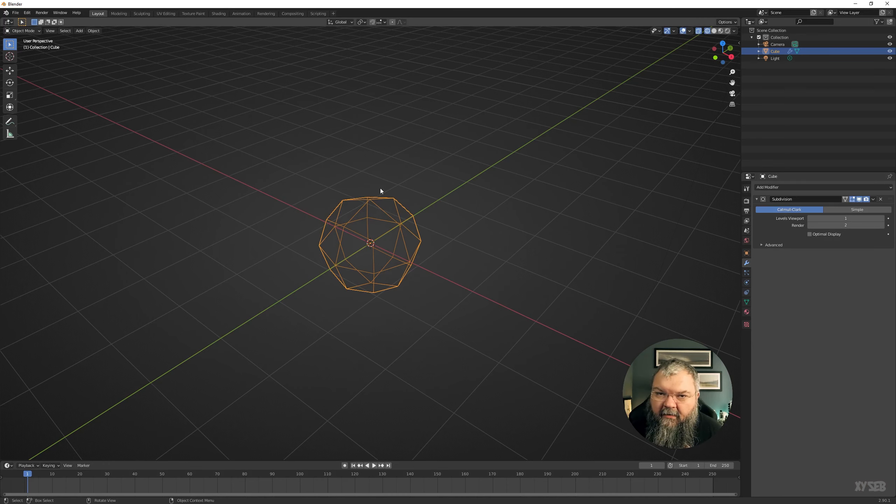
pyautogui.moveTo(450, 207); pyautogui.dragTo(430, 212, button='middle')
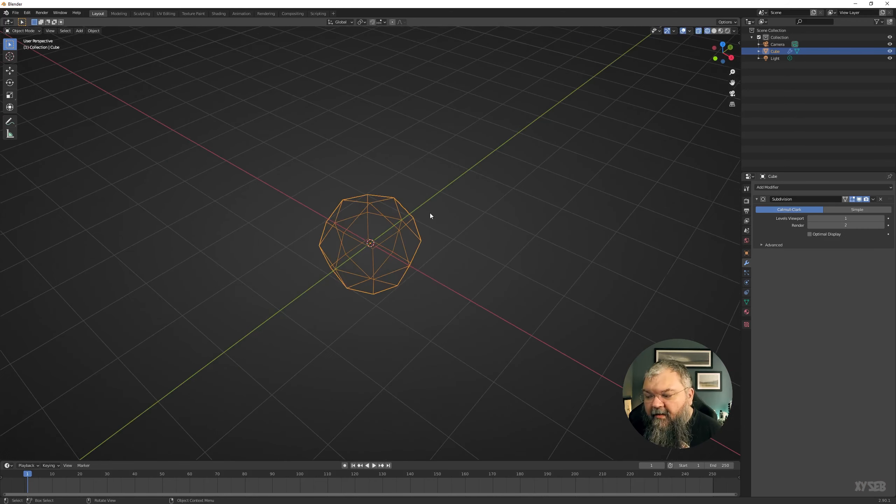
pyautogui.click(714, 31)
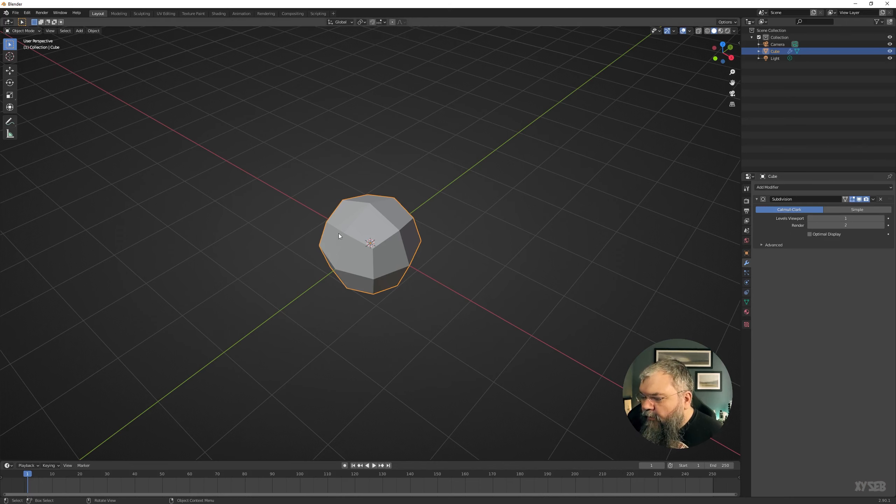
# - Set the Subdivision modifier's viewport level to 2
pyautogui.moveTo(397, 256); pyautogui.dragTo(399, 238, button='middle')
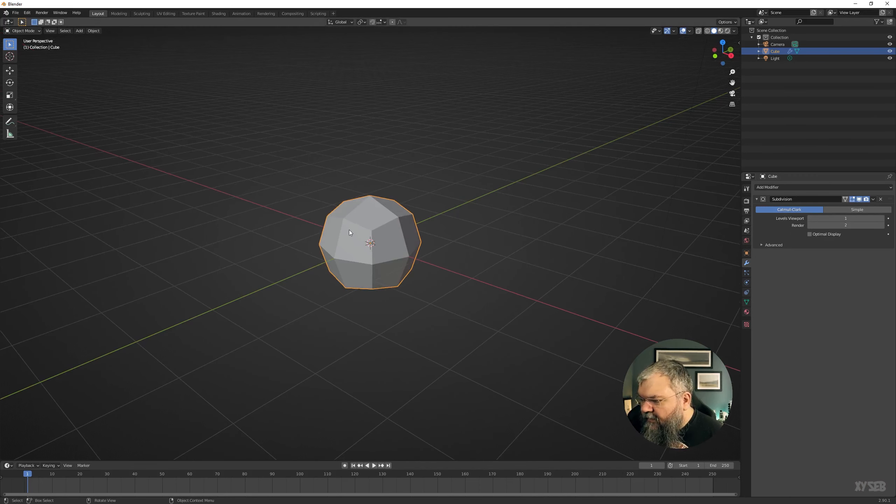
pyautogui.scroll(2, 371, 231)
pyautogui.rightClick(371, 231)
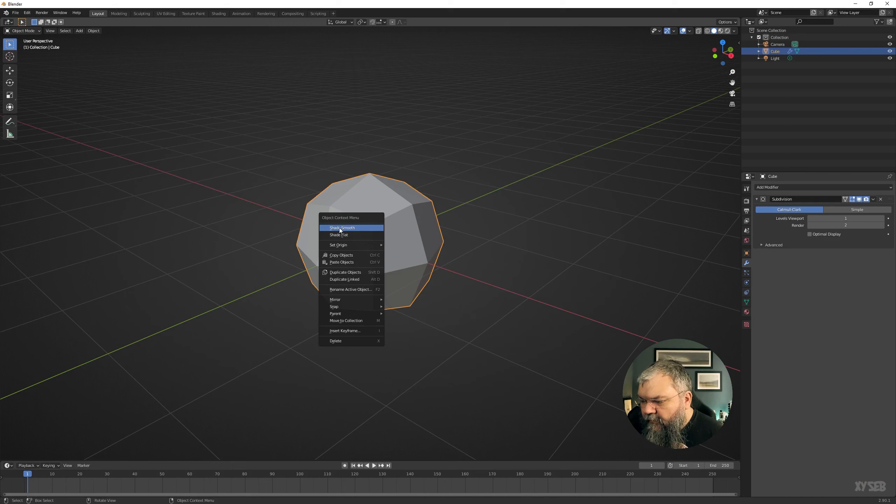
pyautogui.click(882, 219)
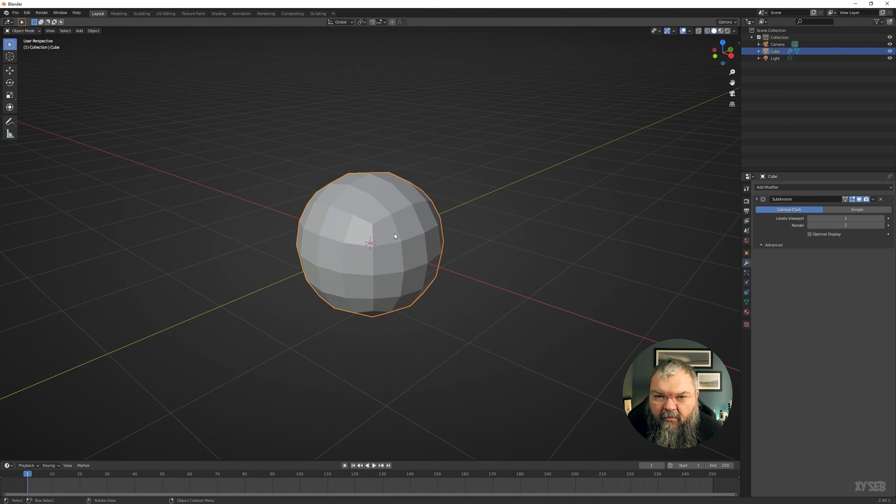
# - Apply Shade Smooth to the subdivided cube
pyautogui.rightClick(374, 223)
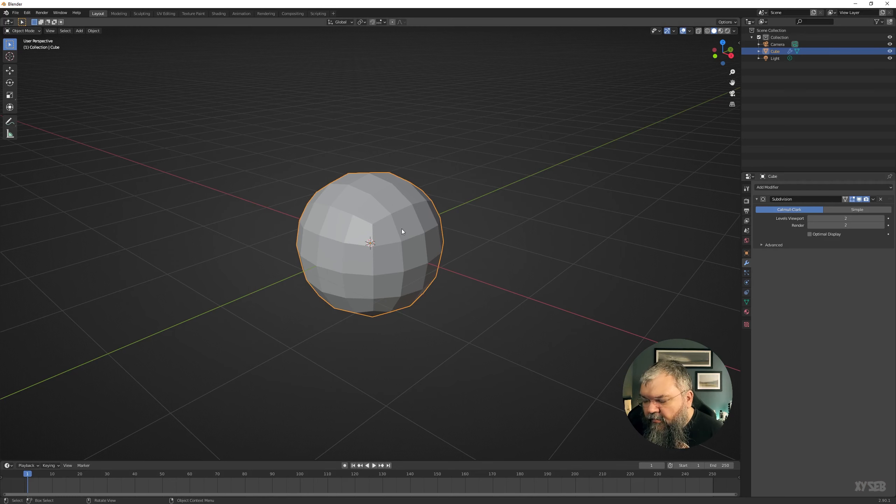
pyautogui.rightClick(368, 238)
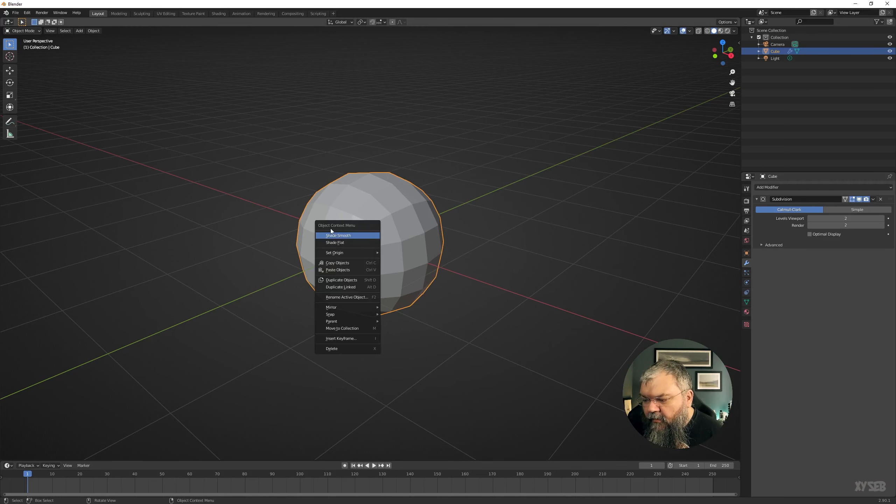
pyautogui.rightClick(380, 205)
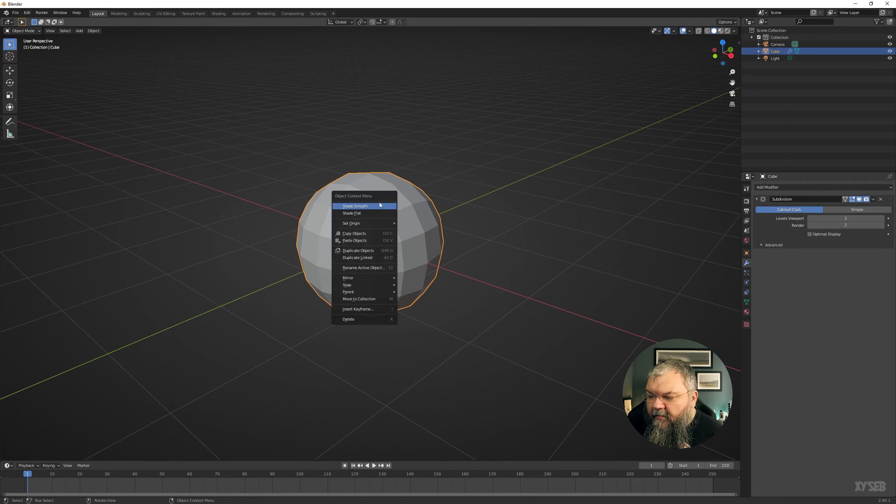
pyautogui.click(360, 206)
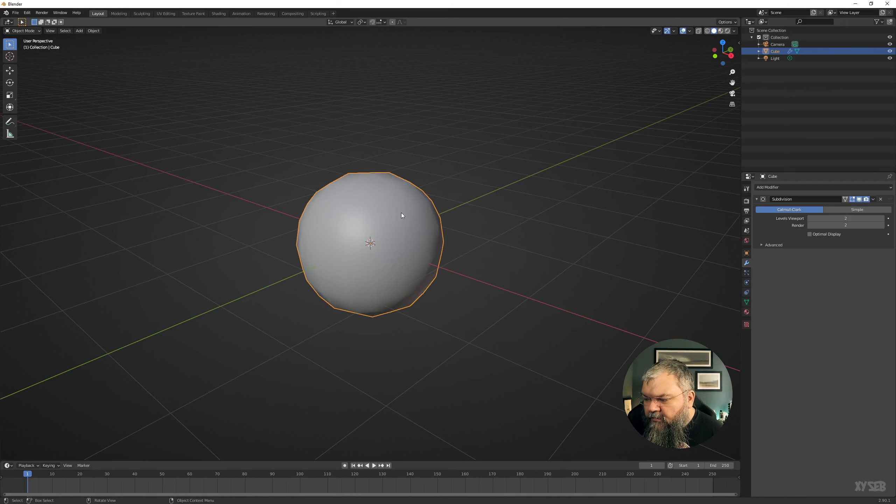
pyautogui.moveTo(538, 213)
pyautogui.mouseDown(button='middle')
pyautogui.moveTo(533, 252)
pyautogui.moveTo(535, 206)
pyautogui.mouseUp(button='middle')
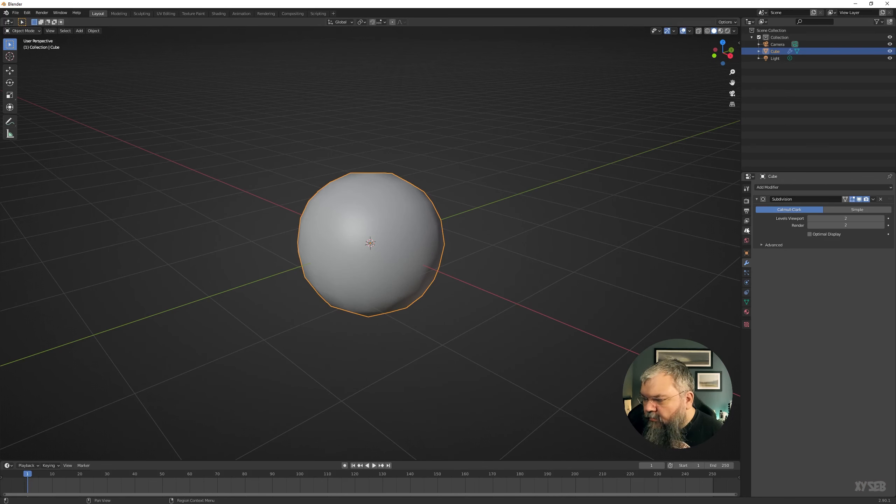
# - Try viewport subdivision levels up to 4 on the smooth-shaded object and finish with the viewport level at 1
pyautogui.click(810, 218)
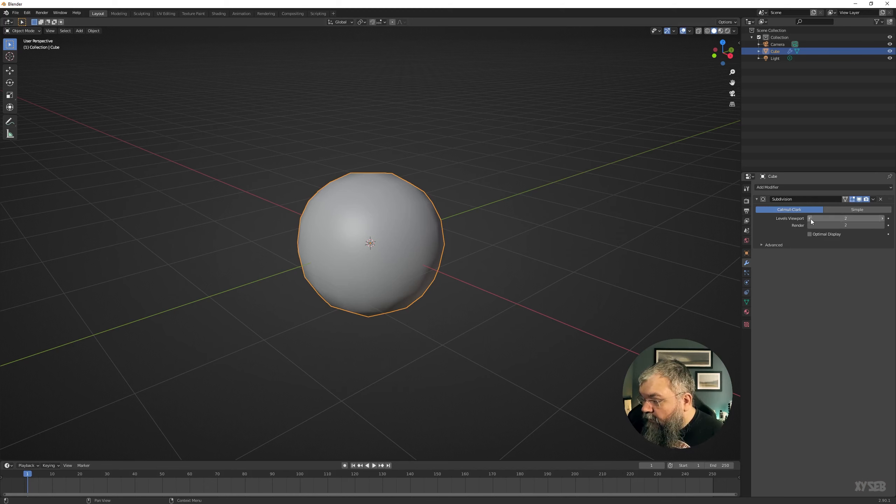
pyautogui.click(881, 218)
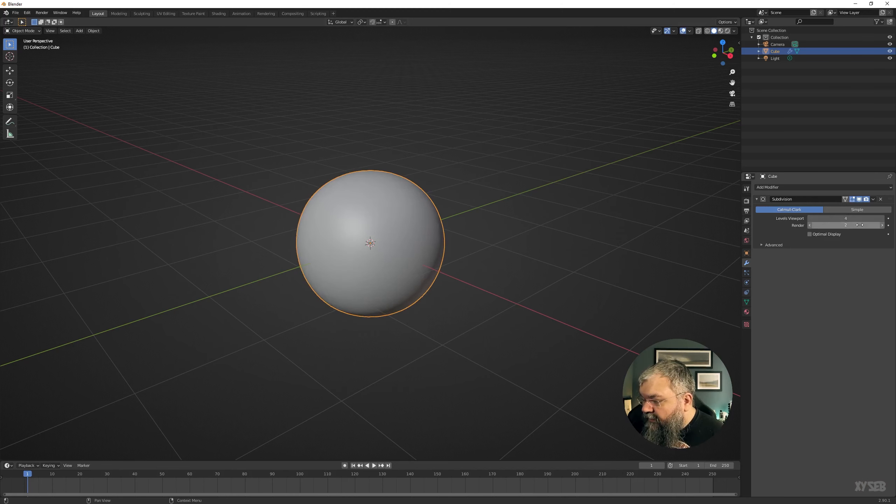
pyautogui.click(809, 219)
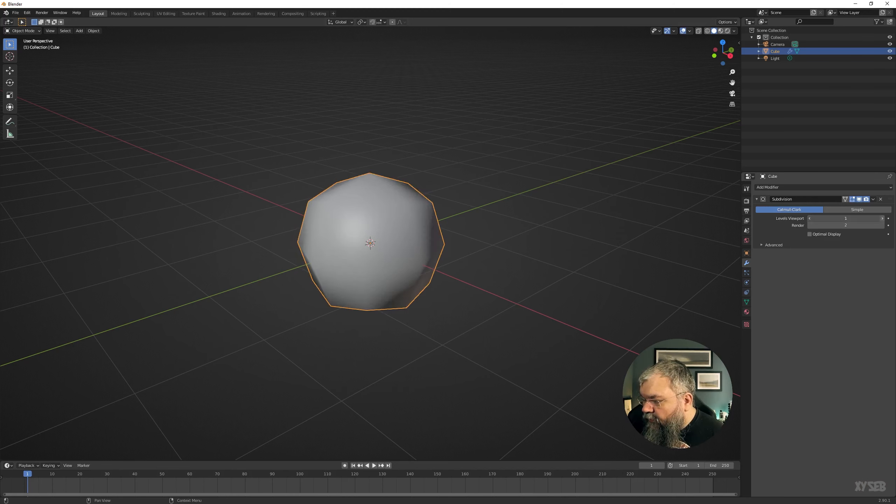
pyautogui.click(881, 218)
pyautogui.click(882, 218)
pyautogui.click(882, 219)
pyautogui.click(810, 219)
pyautogui.click(809, 219)
pyautogui.click(809, 218)
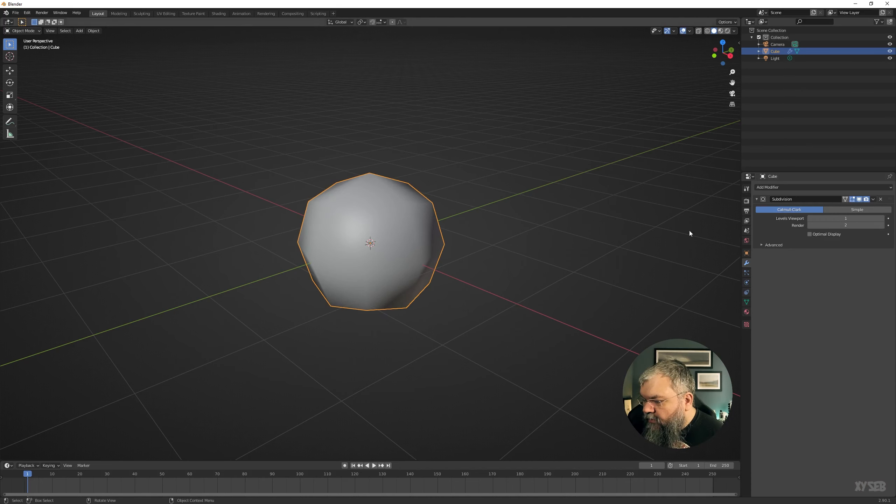
# - Set the Subdivision modifier's render level to 5
pyautogui.click(882, 225)
pyautogui.click(882, 225)
pyautogui.click(881, 225)
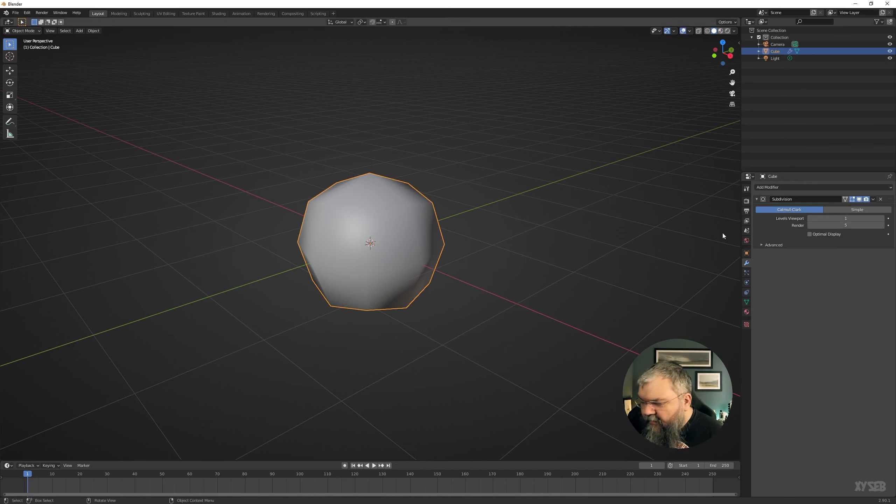
# - Try the Subdivision modifier's viewport levels from 3 down to 0 and return the level to 1
pyautogui.click(883, 218)
pyautogui.click(882, 218)
pyautogui.click(809, 219)
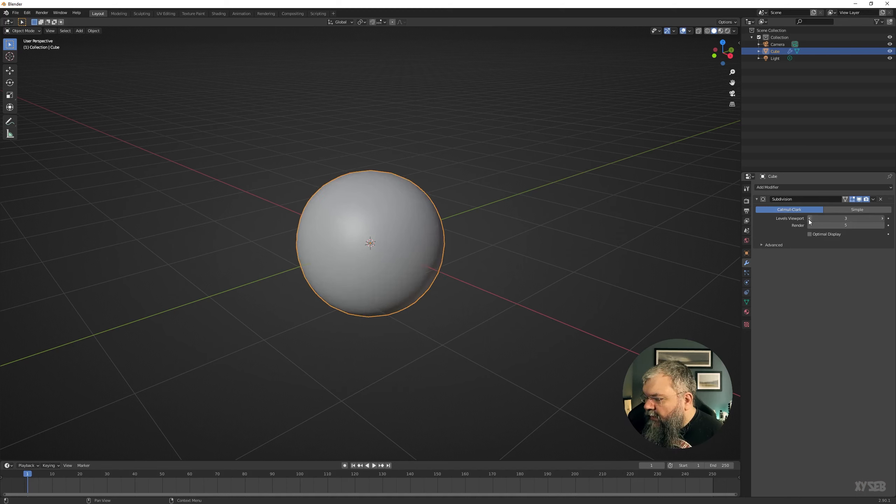
pyautogui.click(809, 219)
pyautogui.click(809, 219)
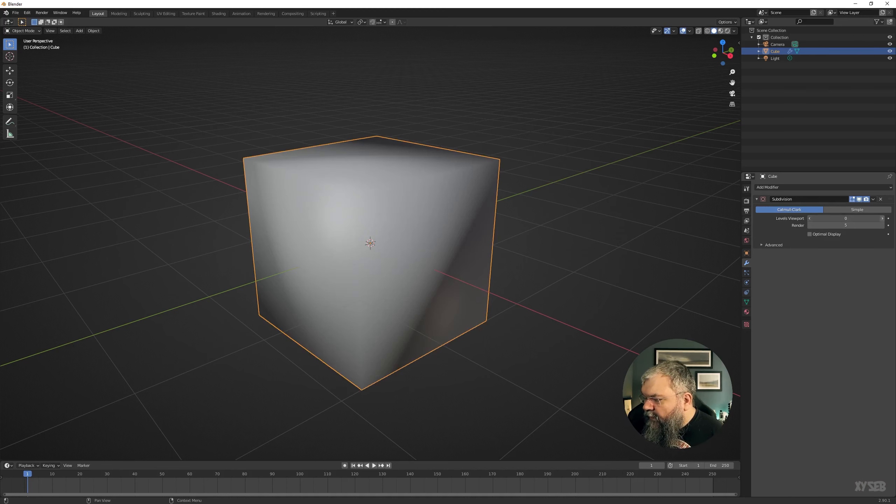
pyautogui.click(882, 218)
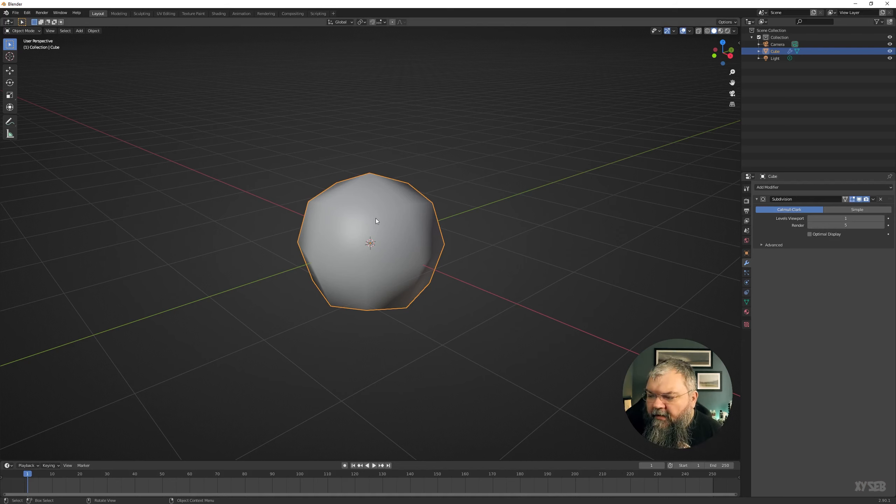
# - Replace the cube's Subdivision modifier with a new one, trying viewport levels 1, 2, 3 and 5 and finishing at 3
pyautogui.click(881, 200)
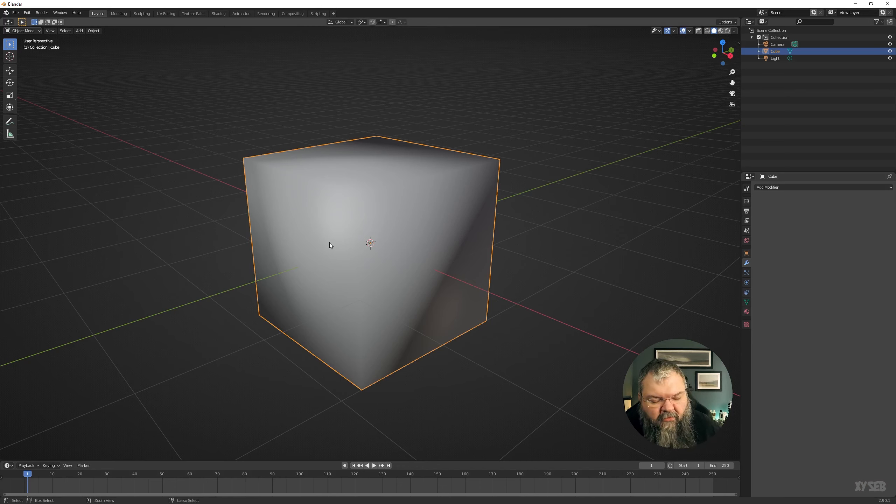
pyautogui.hotkey('ctrl', '1')
pyautogui.hotkey('ctrl', '2')
pyautogui.hotkey('ctrl', '3')
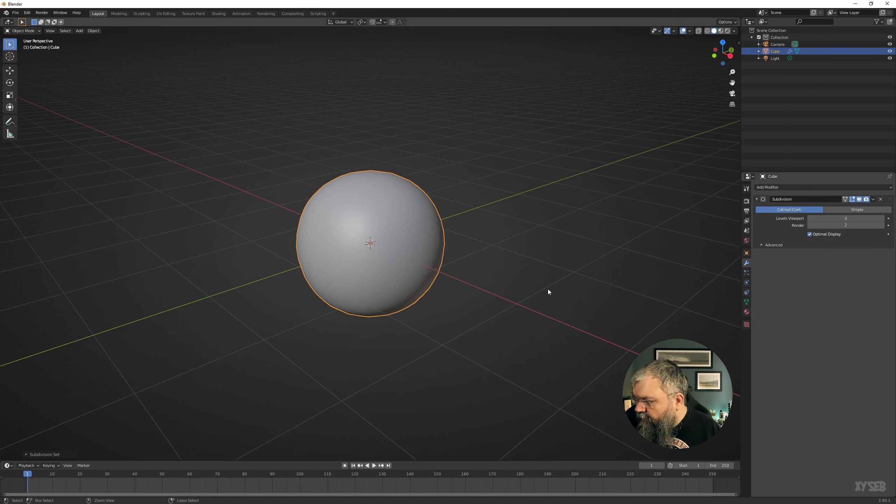
pyautogui.hotkey('ctrl', '5')
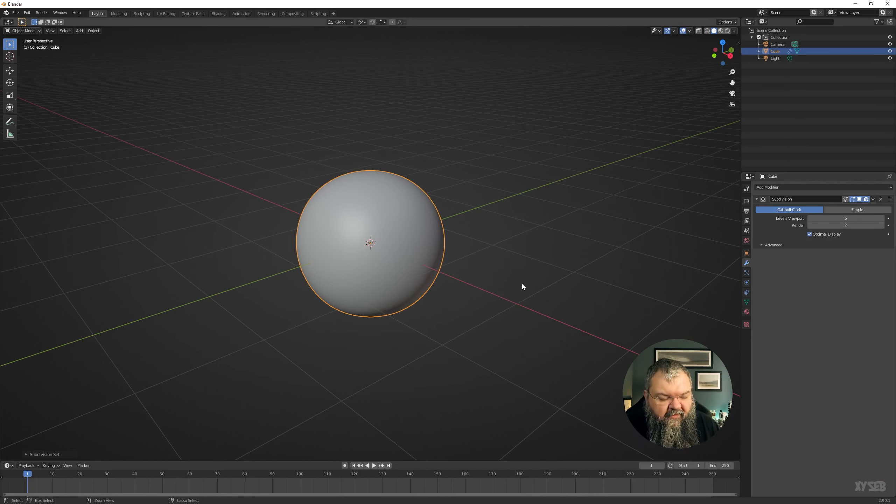
pyautogui.hotkey('ctrl', '3')
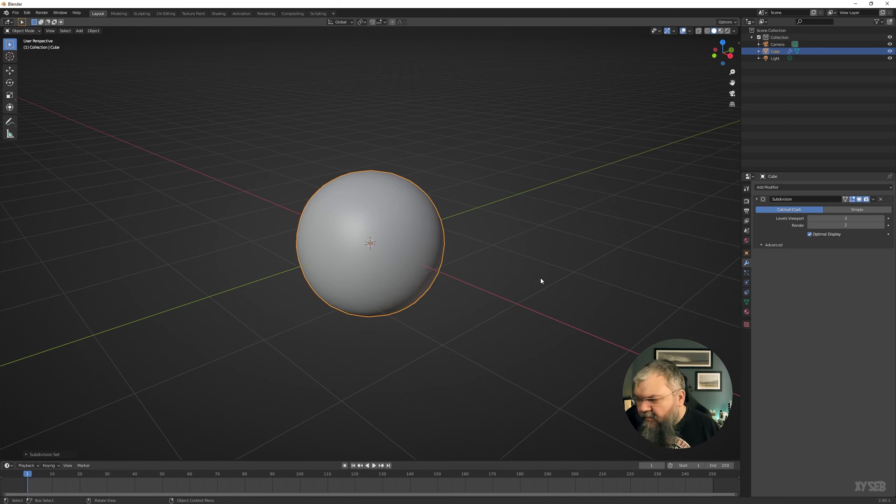
# - Try raising the Subdivision modifier's viewport level in single increments up to 6 and by entering values directly
pyautogui.click(882, 218)
pyautogui.click(882, 218)
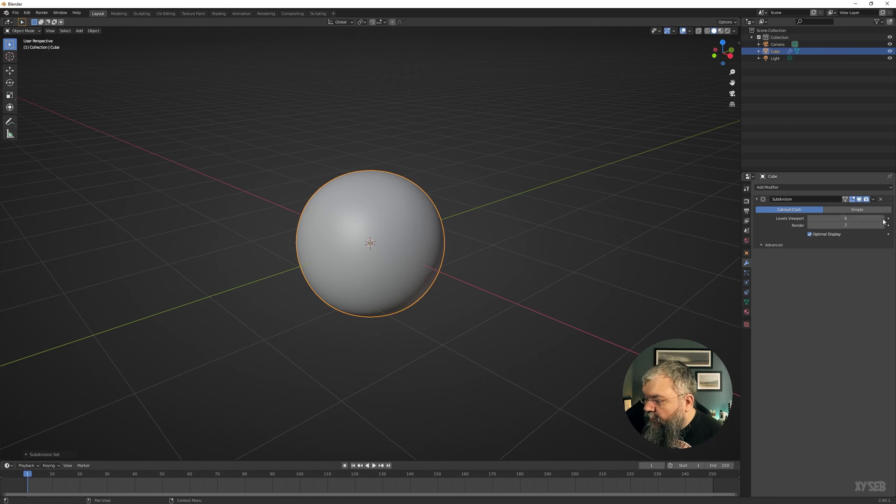
pyautogui.click(882, 218)
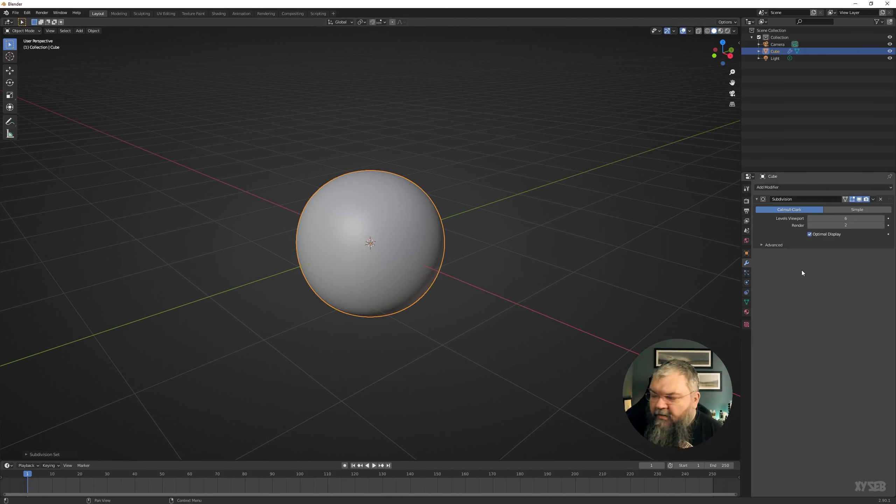
pyautogui.doubleClick(844, 218)
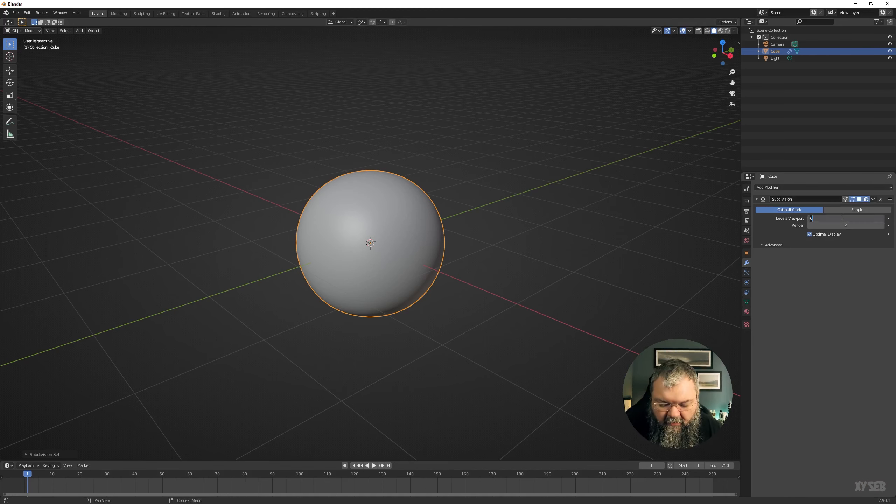
pyautogui.press('Return')
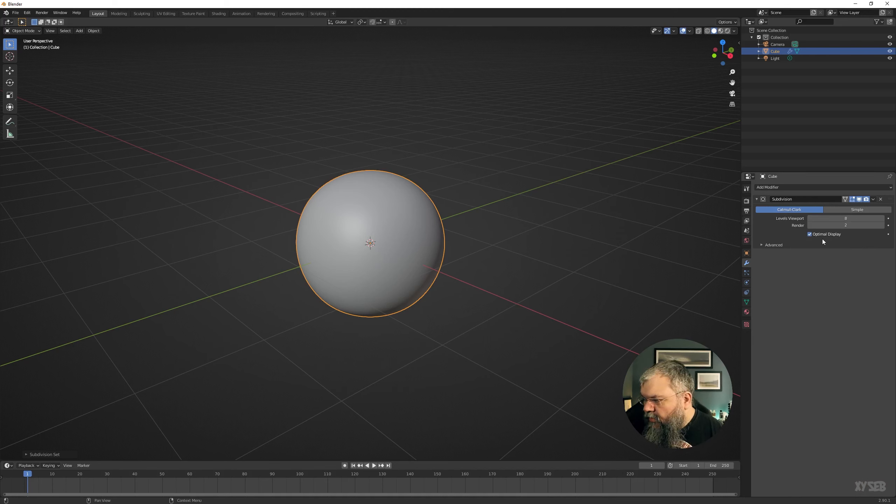
pyautogui.click(810, 218)
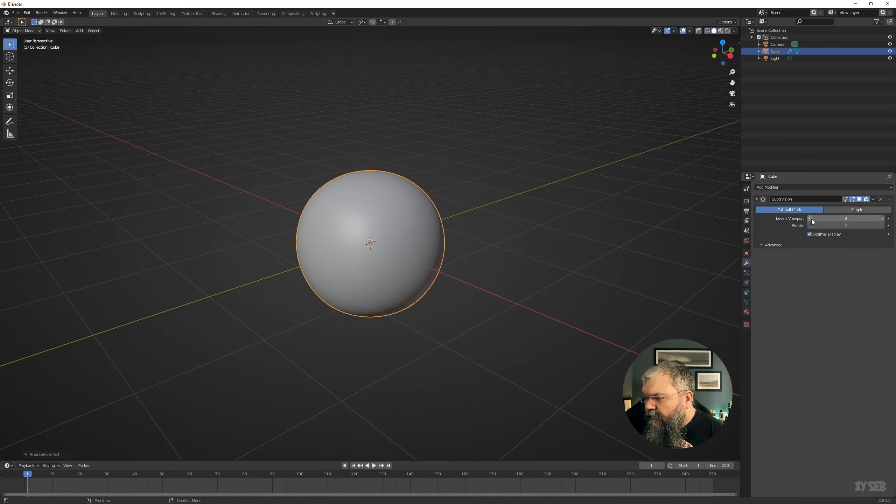
pyautogui.click(810, 218)
pyautogui.click(810, 218)
pyautogui.click(880, 218)
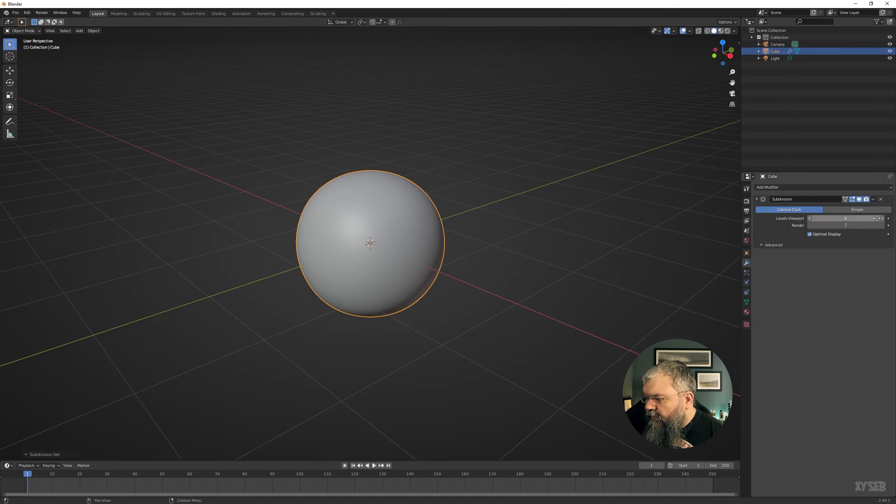
pyautogui.click(848, 218)
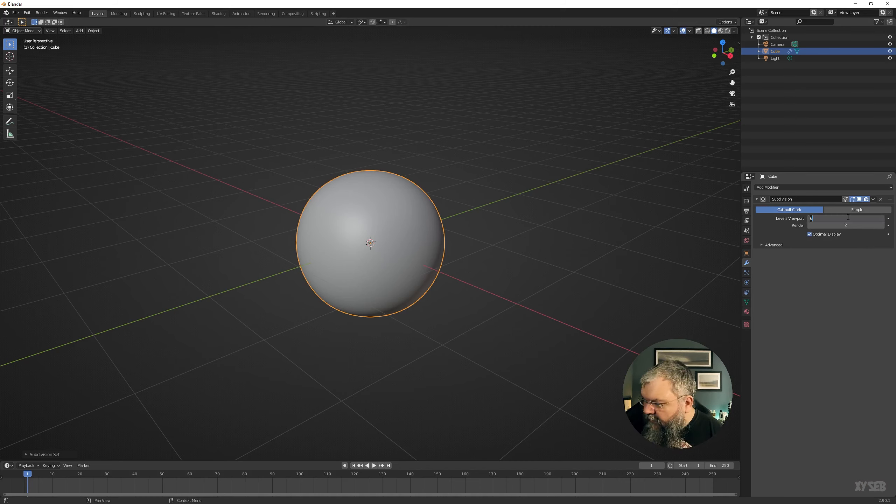
pyautogui.press('Return')
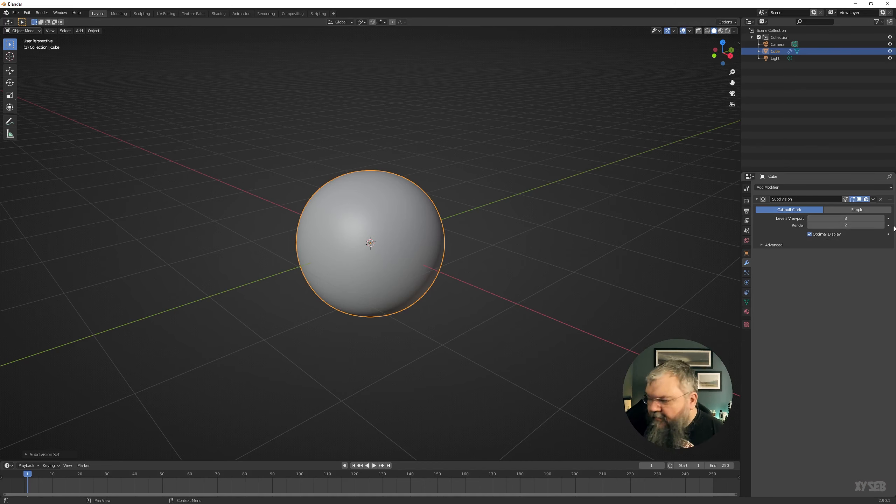
# - Lower the Subdivision modifier's viewport level and set it to 1
pyautogui.click(810, 218)
pyautogui.click(810, 218)
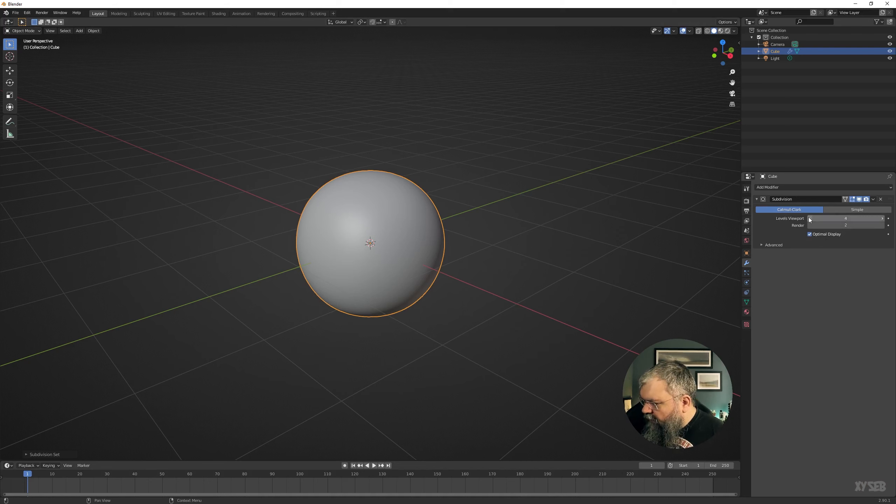
pyautogui.click(810, 218)
pyautogui.click(810, 218)
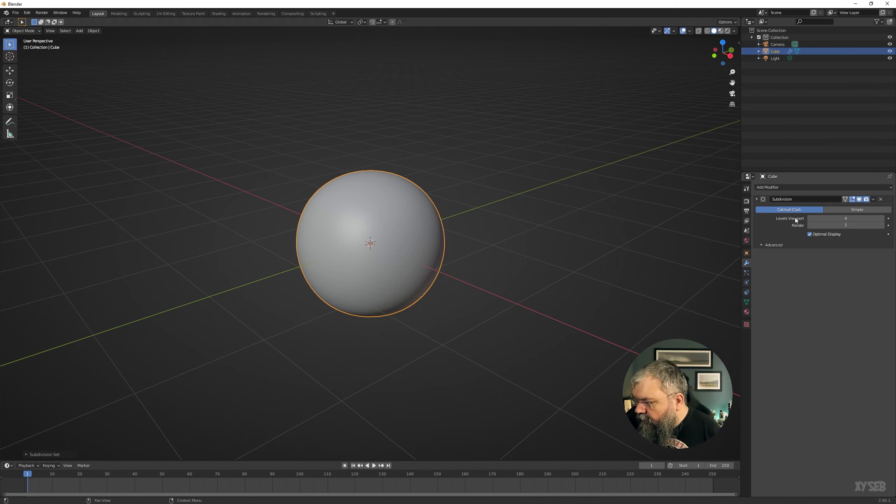
pyautogui.click(810, 217)
pyautogui.write('1')
pyautogui.press('Return')
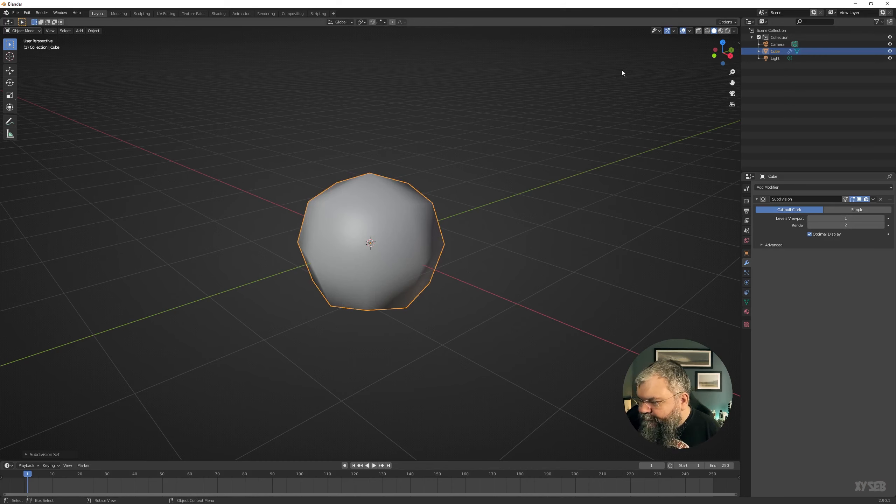
# - Switch the viewport to wireframe shading and examine the subdivided cube's edges from several angles
pyautogui.click(699, 31)
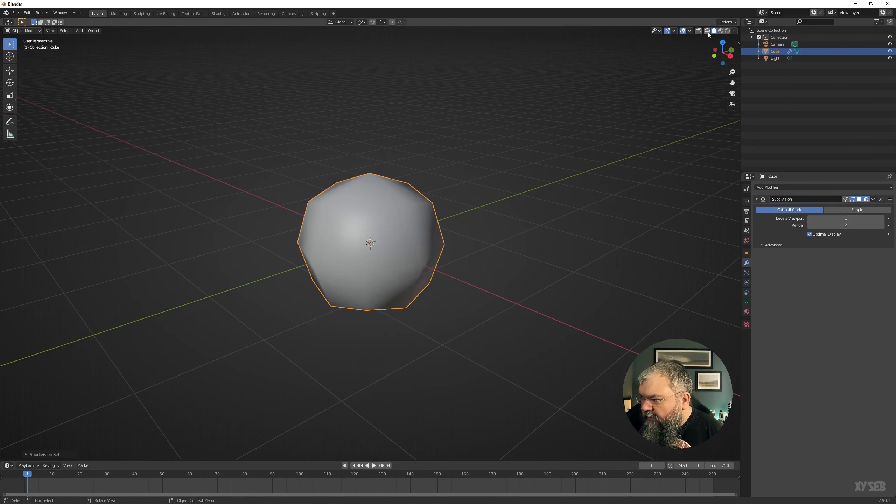
pyautogui.click(708, 32)
pyautogui.moveTo(463, 218)
pyautogui.mouseDown(button='middle')
pyautogui.moveTo(446, 258)
pyautogui.moveTo(806, 266)
pyautogui.mouseUp(button='middle')
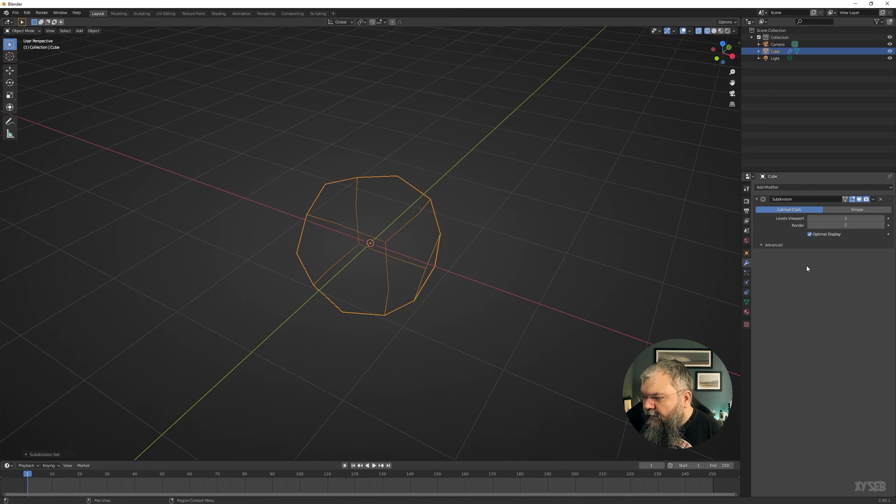
pyautogui.moveTo(401, 289); pyautogui.dragTo(351, 214, button='middle')
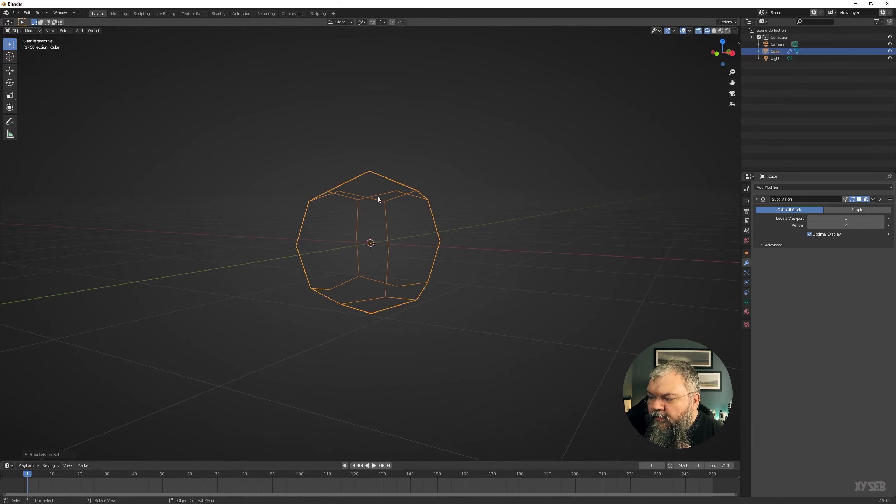
pyautogui.moveTo(401, 181); pyautogui.dragTo(370, 244, button='middle')
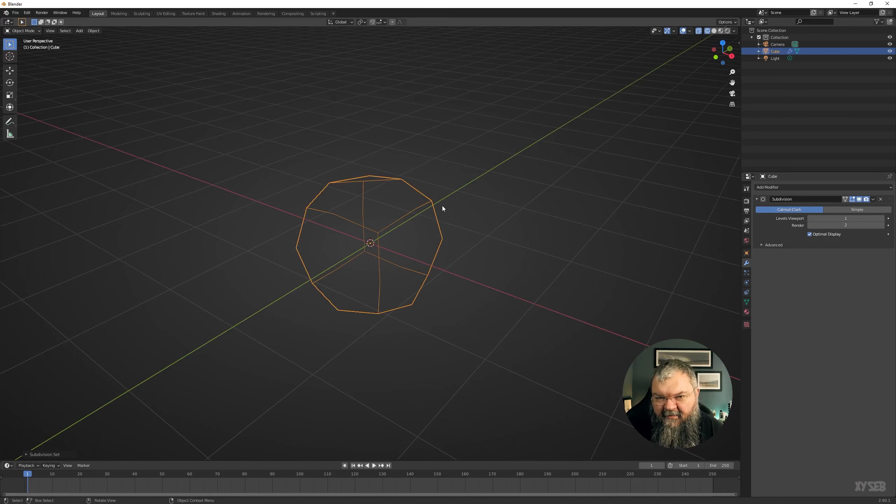
# - Compare the cube's mesh in Edit Mode with its wireframe in Object Mode, finishing in Object Mode
pyautogui.press('Tab')
pyautogui.press('Tab')
pyautogui.press('Tab')
pyautogui.press('Tab')
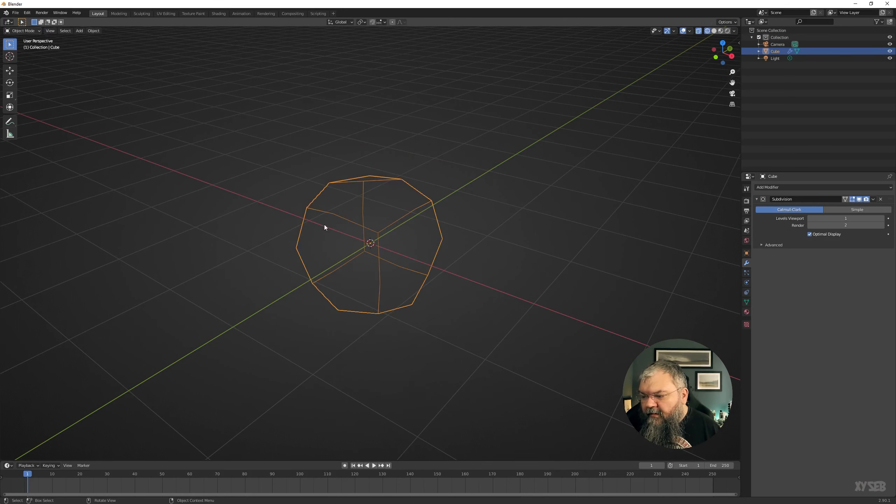
pyautogui.moveTo(364, 178); pyautogui.dragTo(394, 196, button='middle')
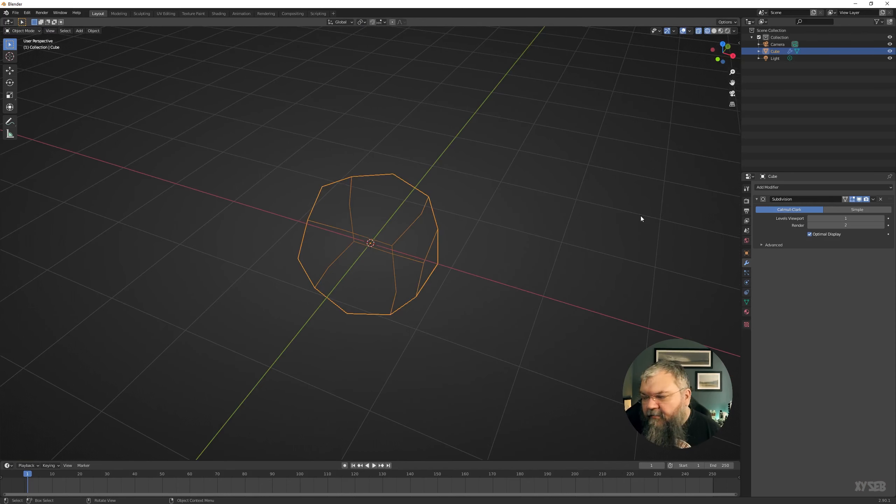
# - Raise the Subdivision modifier's viewport level to 5 and turn off Optimal Display to examine the full wireframe
pyautogui.click(882, 218)
pyautogui.click(882, 218)
pyautogui.click(882, 218)
pyautogui.click(882, 218)
pyautogui.moveTo(580, 248); pyautogui.dragTo(473, 221, button='middle')
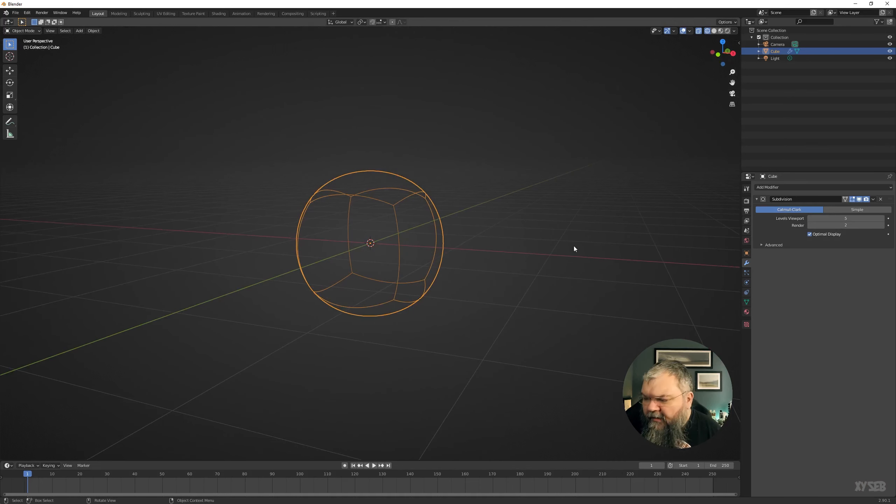
pyautogui.click(818, 235)
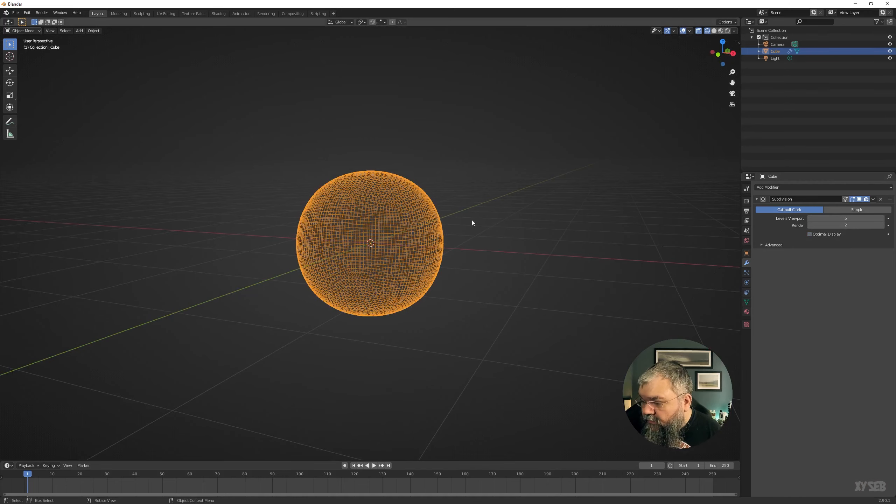
pyautogui.moveTo(471, 220); pyautogui.dragTo(501, 239, button='middle')
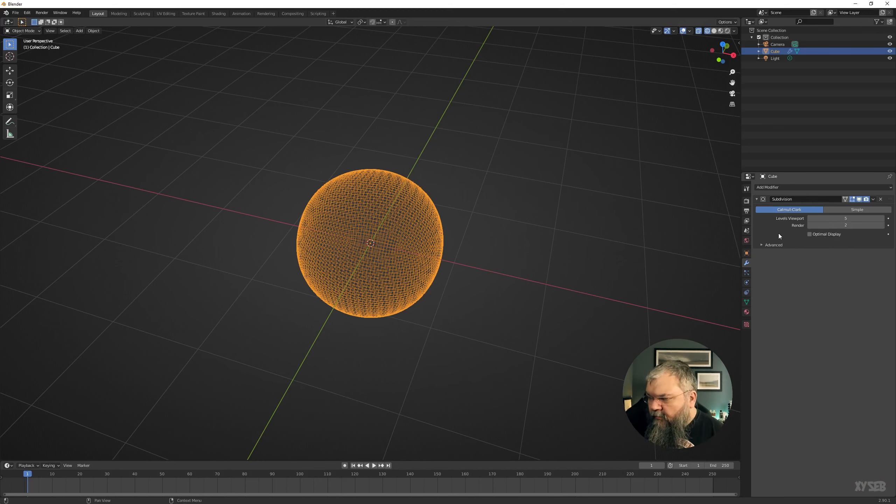
# - Turn Optimal Display back on and set the Subdivision modifier's viewport level to 3
pyautogui.click(811, 235)
pyautogui.click(810, 218)
pyautogui.click(810, 219)
pyautogui.click(810, 219)
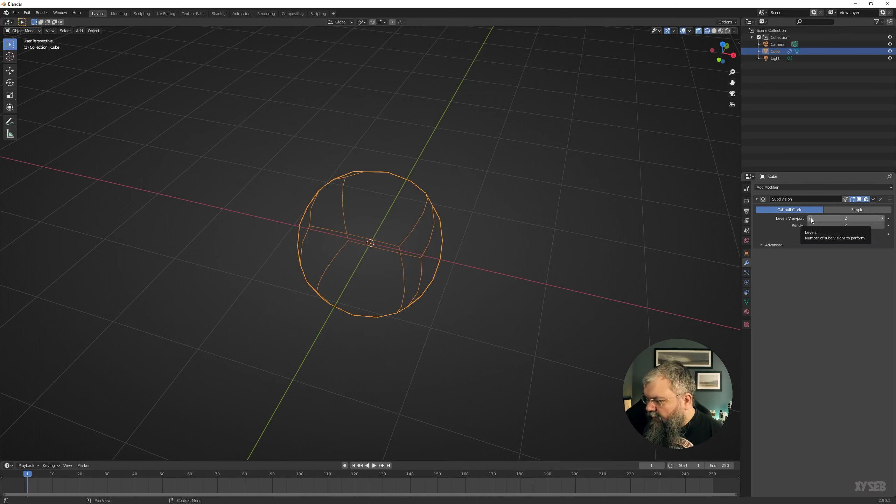
pyautogui.click(882, 218)
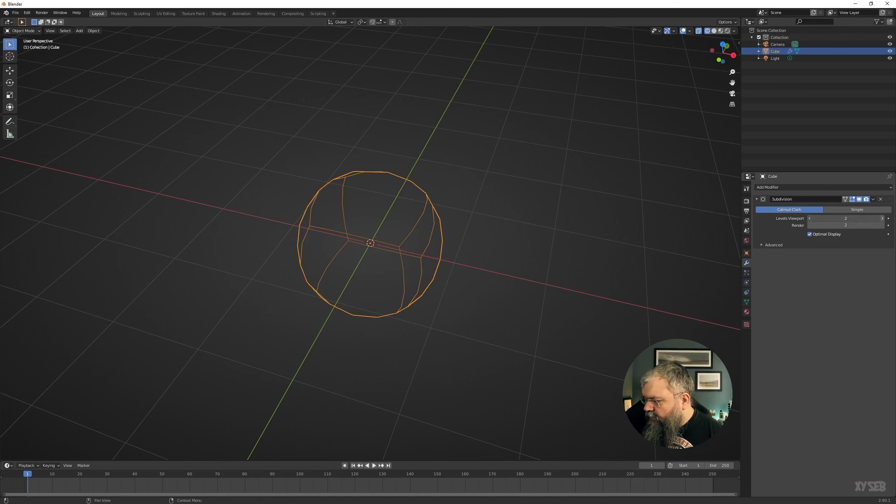
# - Expand the Subdivision modifier's Advanced settings and set Quality to 3
pyautogui.click(767, 245)
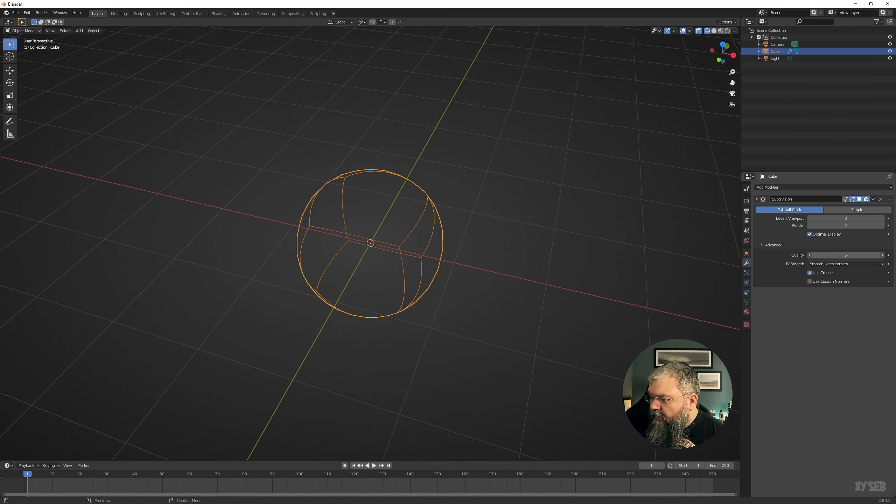
pyautogui.moveTo(833, 255); pyautogui.dragTo(810, 255)
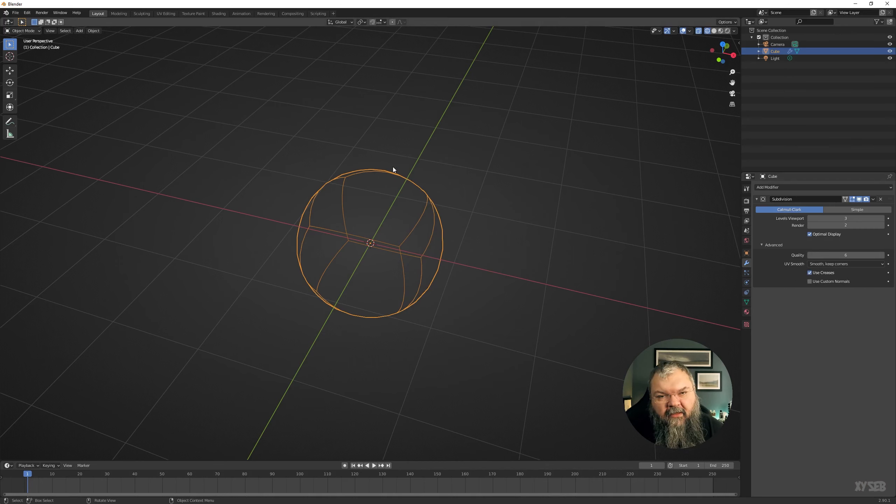
pyautogui.click(844, 256)
pyautogui.press('Return')
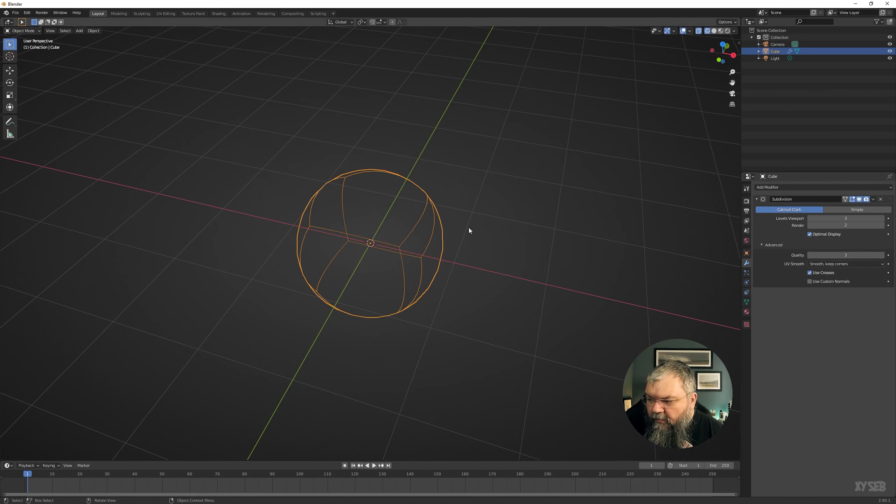
# - Set the Subdivision modifier's UV Smooth option to Sharp
pyautogui.moveTo(464, 249); pyautogui.dragTo(534, 258, button='middle')
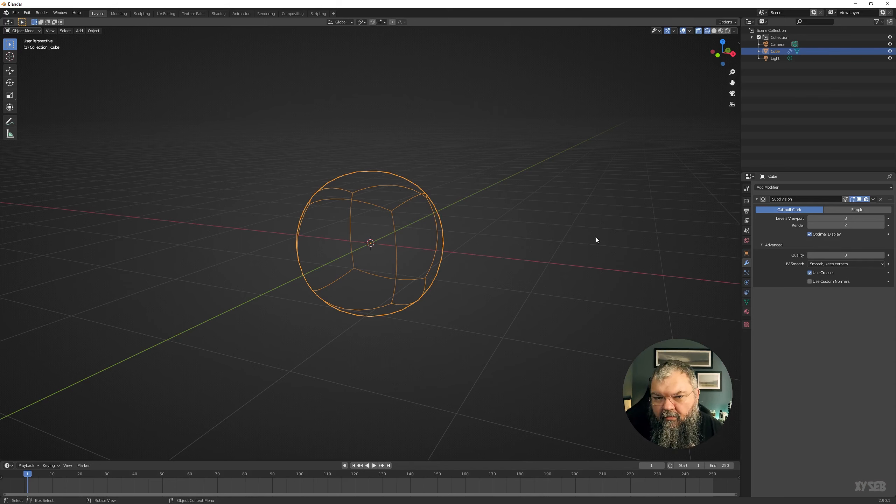
pyautogui.click(834, 264)
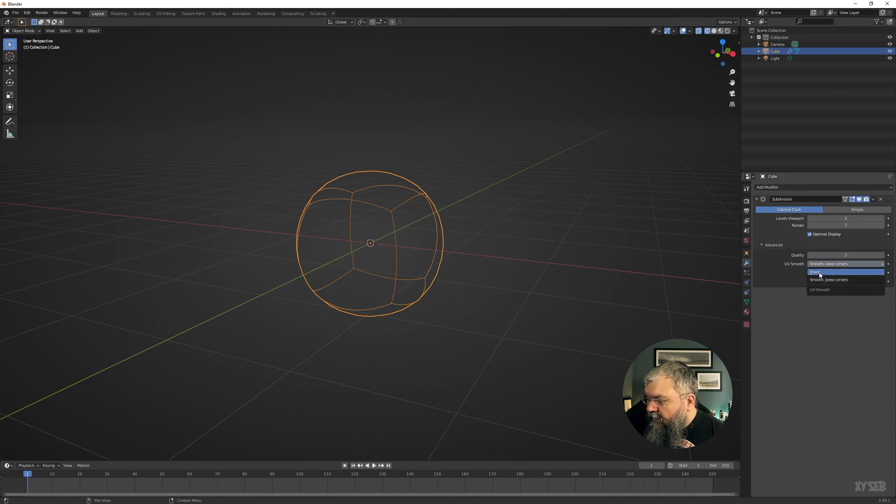
pyautogui.click(819, 272)
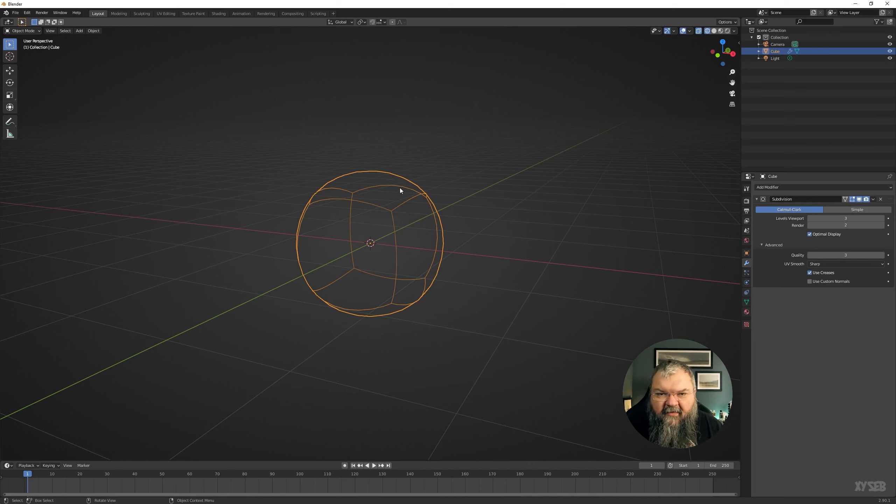
# - Set the Subdivision modifier's UV Smooth option to "Smooth, keep corners" and apply Shade Flat to the cube
pyautogui.click(826, 264)
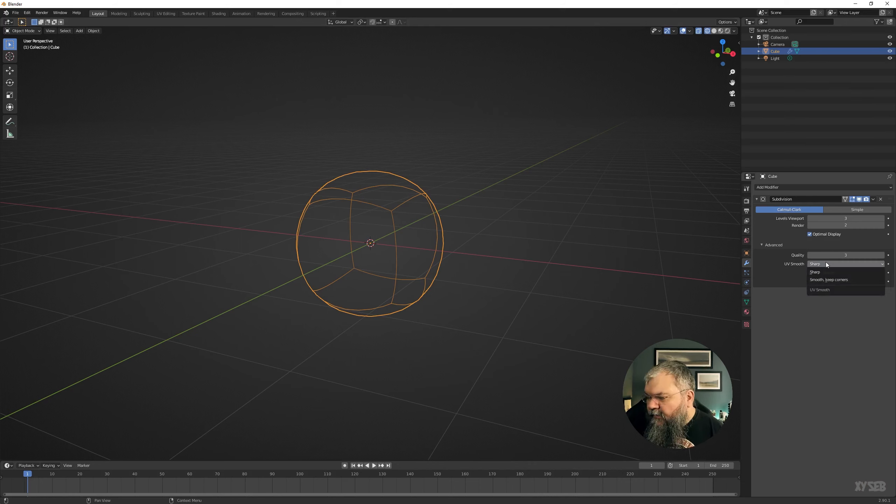
pyautogui.click(831, 281)
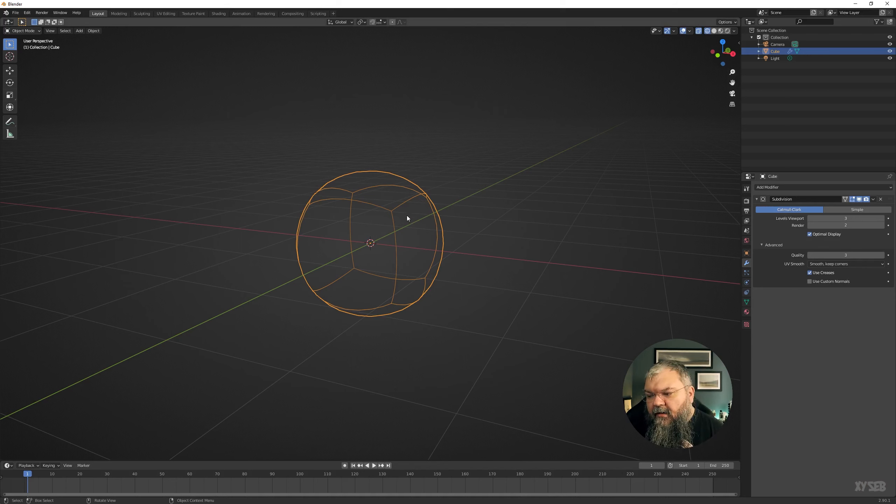
pyautogui.rightClick(367, 206)
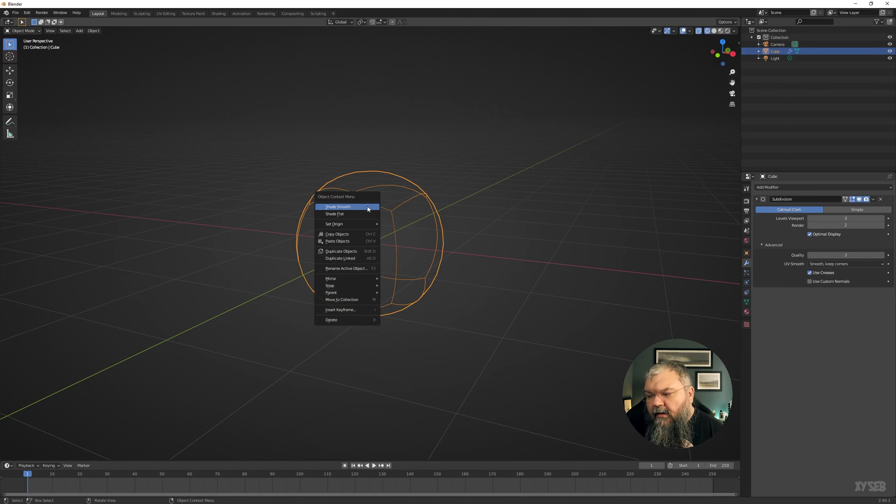
pyautogui.click(345, 214)
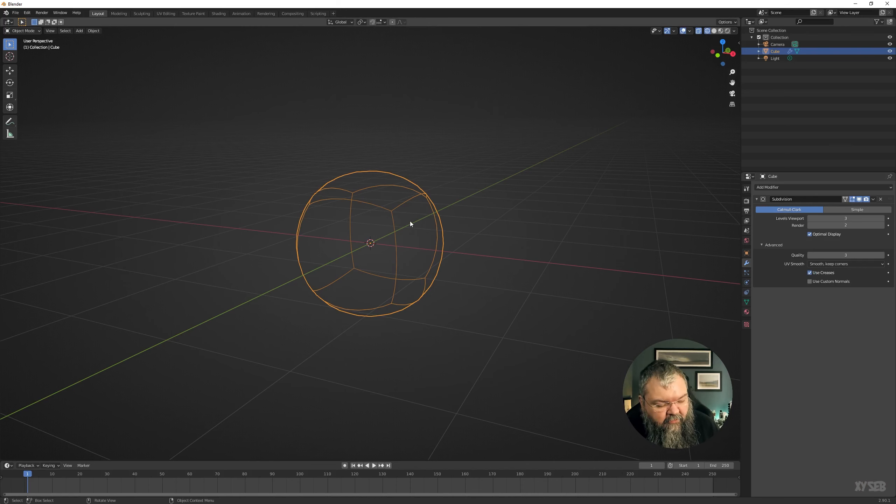
# - Enter Edit Mode with edge selection and select the four edges around the cube's top face
pyautogui.moveTo(362, 239); pyautogui.dragTo(392, 197, button='middle')
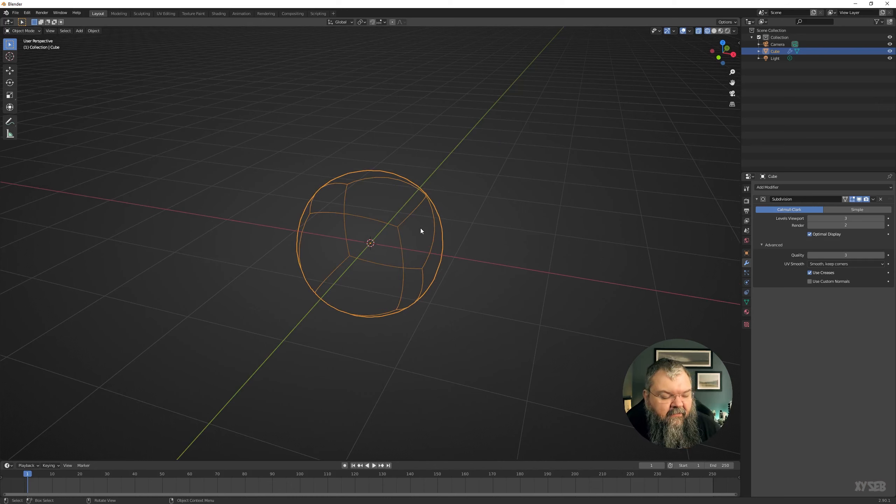
pyautogui.press('Tab')
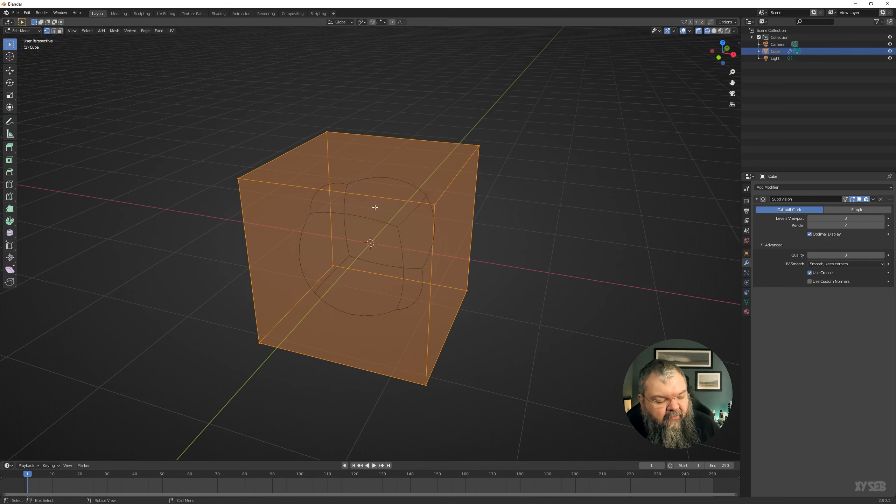
pyautogui.press('2')
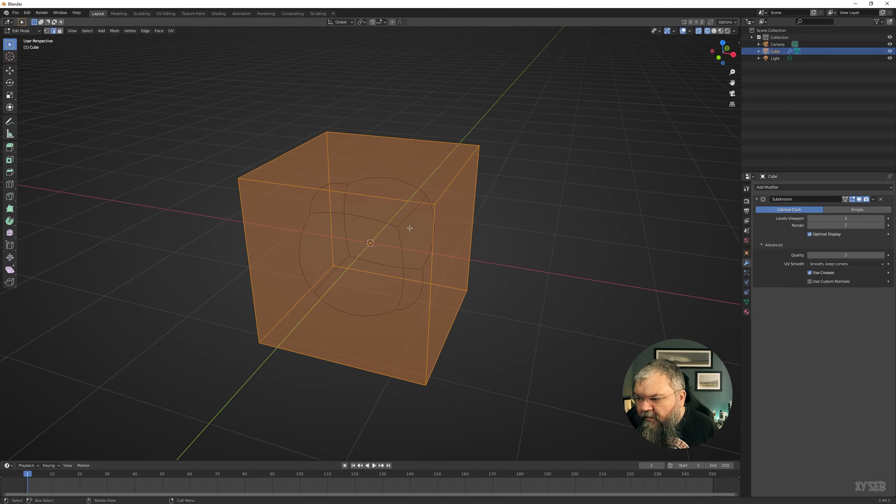
pyautogui.scroll(-2, 410, 228)
pyautogui.click(426, 203)
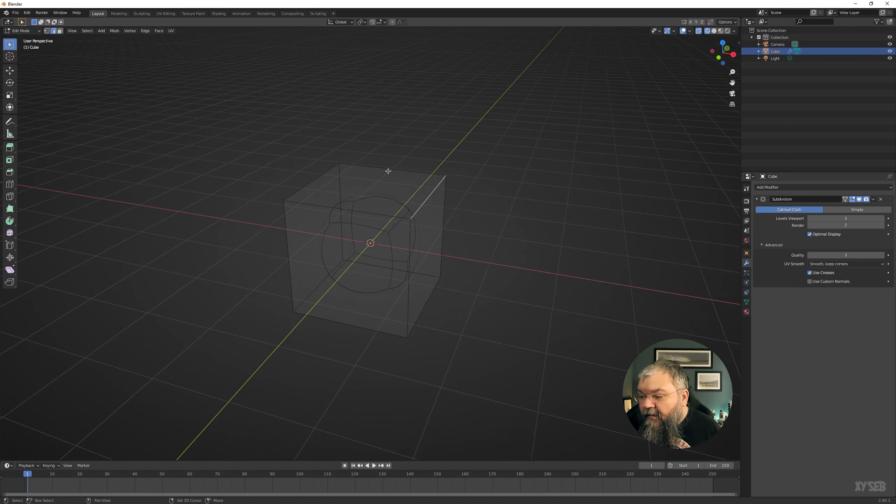
pyautogui.keyDown('shift'); pyautogui.click(389, 172); pyautogui.keyUp('shift')
pyautogui.keyDown('shift'); pyautogui.click(328, 178); pyautogui.keyUp('shift')
pyautogui.keyDown('shift'); pyautogui.click(331, 212); pyautogui.keyUp('shift')
pyautogui.moveTo(446, 223)
pyautogui.mouseDown(button='middle')
pyautogui.moveTo(422, 242)
pyautogui.moveTo(435, 226)
pyautogui.mouseUp(button='middle')
# - Crease the four selected top edges, setting their Mean Crease to 1.00
pyautogui.click(742, 41)
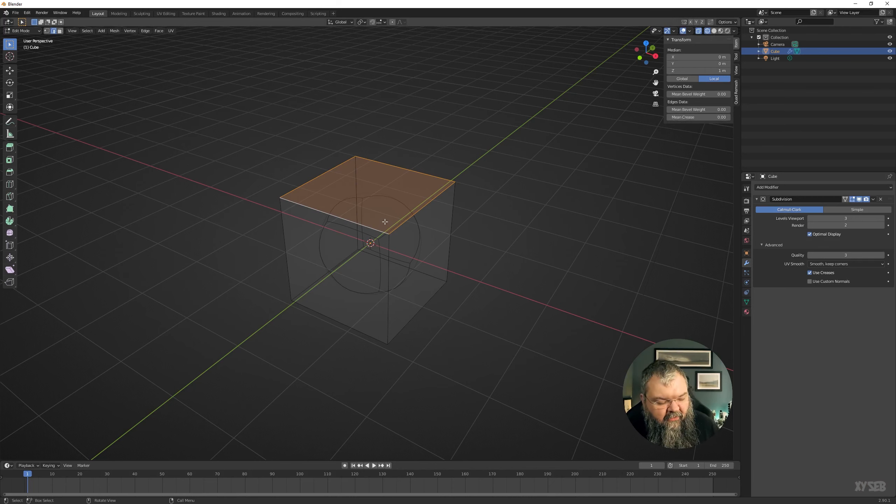
pyautogui.hotkey('shift', 'e')
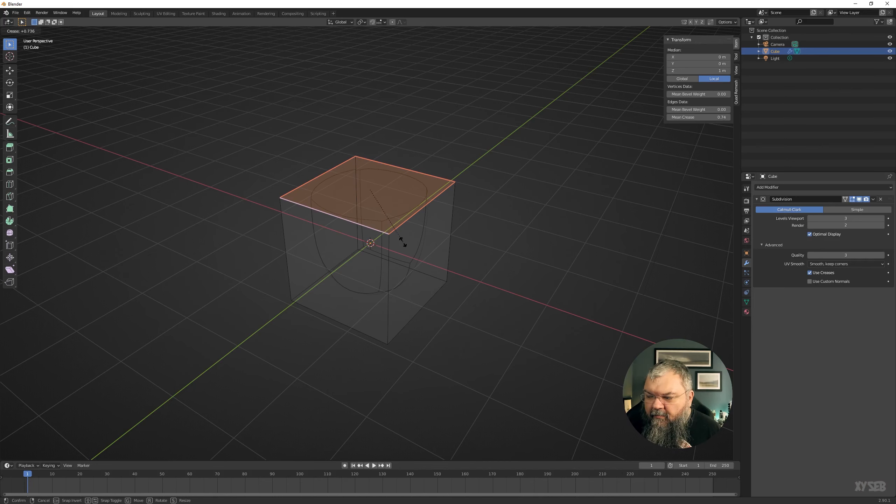
pyautogui.click(403, 242)
pyautogui.moveTo(698, 117); pyautogui.dragTo(729, 117)
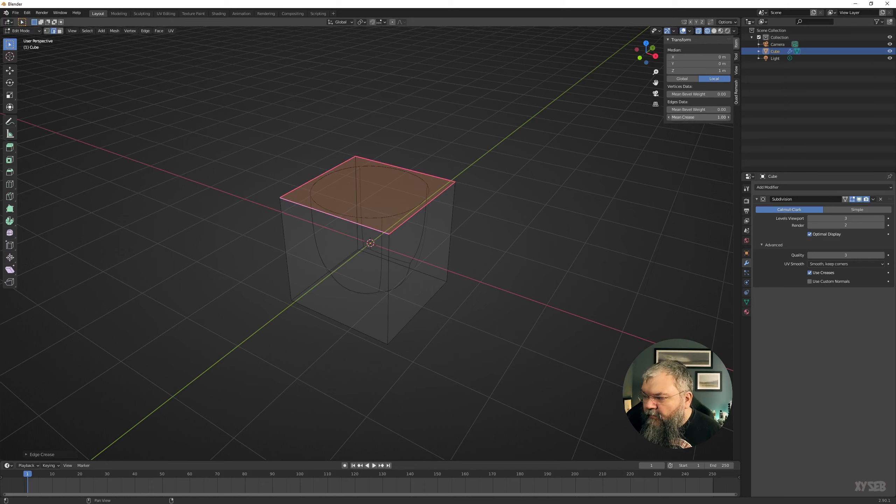
# - Switch the viewport to solid shading and raise the Subdivision modifier's viewport level to 6
pyautogui.click(714, 31)
pyautogui.moveTo(485, 179); pyautogui.dragTo(557, 185, button='middle')
pyautogui.click(882, 219)
pyautogui.click(882, 218)
pyautogui.click(883, 219)
pyautogui.moveTo(609, 198); pyautogui.dragTo(494, 193, button='middle')
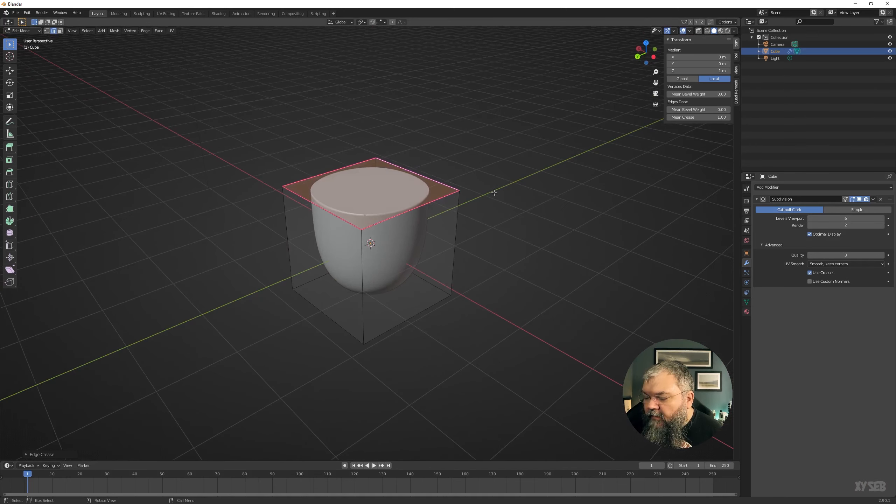
# - Reset the crease of the four top edges to 0, and set one top edge's crease to 0.99
pyautogui.moveTo(699, 117)
pyautogui.mouseDown()
pyautogui.moveTo(666, 117)
pyautogui.moveTo(730, 117)
pyautogui.moveTo(711, 117)
pyautogui.mouseUp()
pyautogui.click(421, 207)
pyautogui.moveTo(699, 117)
pyautogui.mouseDown()
pyautogui.moveTo(681, 117)
pyautogui.moveTo(698, 118)
pyautogui.mouseUp()
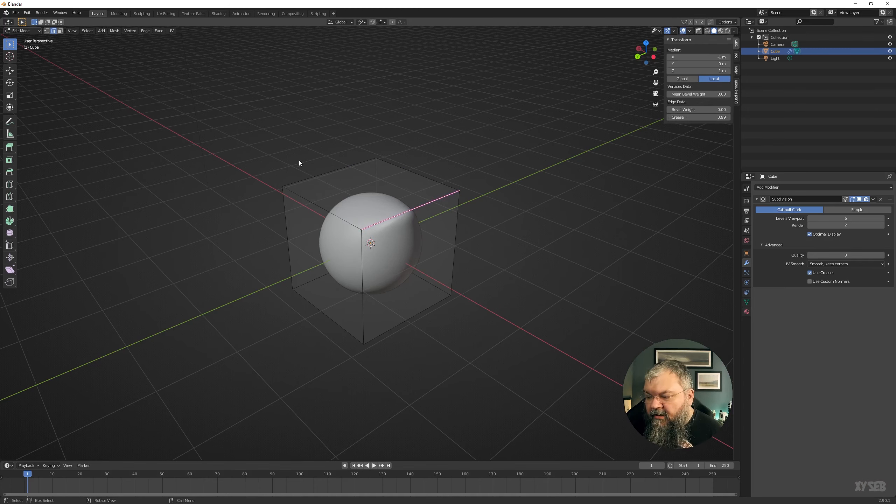
# - Select the adjacent top edge meeting the creased one at a corner and set its crease to 1.00
pyautogui.keyDown('shift'); pyautogui.click(346, 221); pyautogui.keyUp('shift')
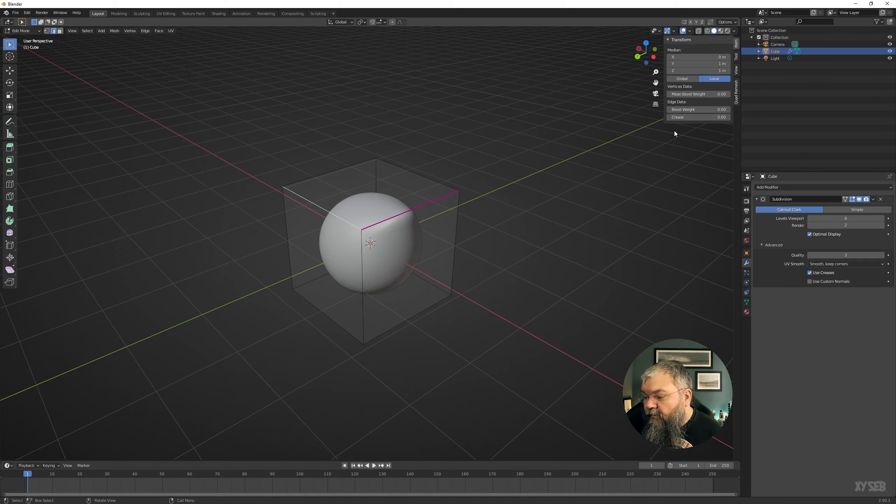
pyautogui.moveTo(688, 117); pyautogui.dragTo(709, 118)
pyautogui.moveTo(526, 164); pyautogui.dragTo(356, 221, button='middle')
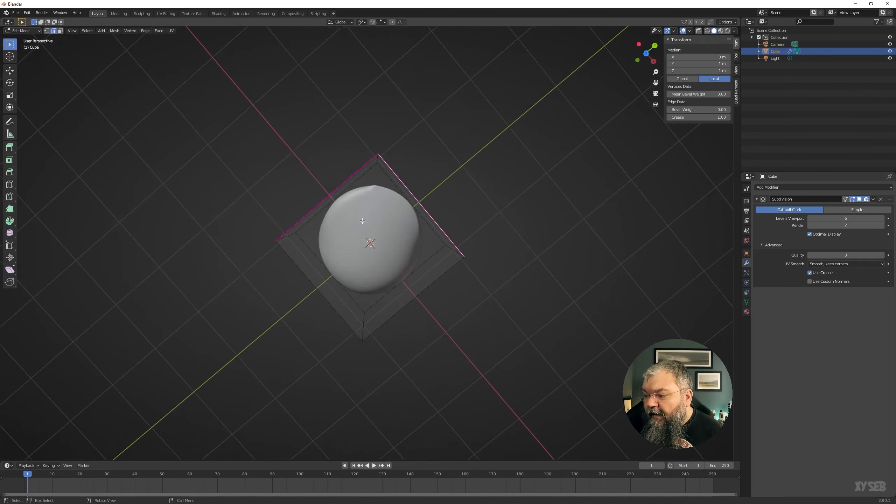
pyautogui.scroll(6, 356, 220)
pyautogui.moveTo(670, 176); pyautogui.dragTo(162, 170, button='middle')
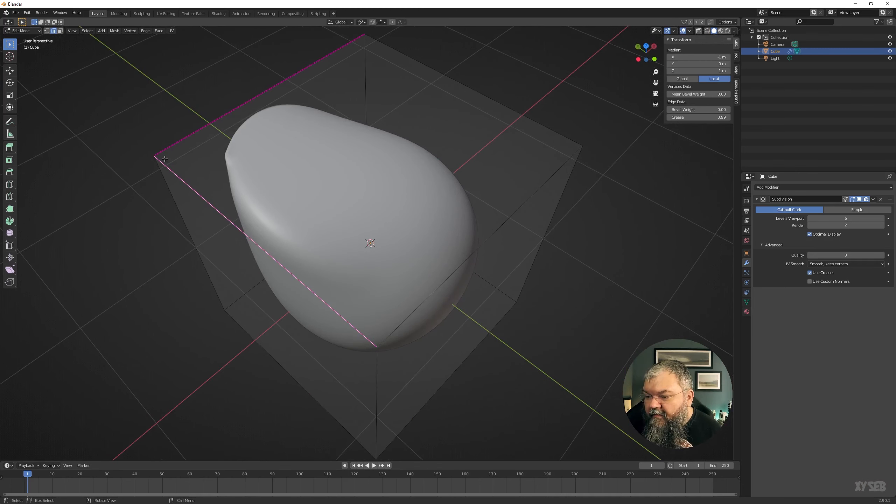
# - Select both creased top edges together, set their Mean Crease to 1.00 and check the shape in Object Mode
pyautogui.keyDown('shift'); pyautogui.click(166, 141); pyautogui.keyUp('shift')
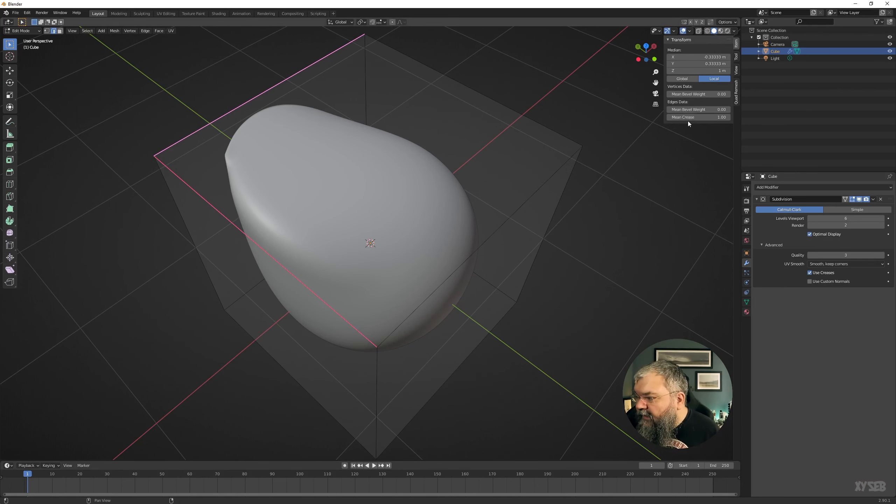
pyautogui.moveTo(687, 119); pyautogui.dragTo(693, 117)
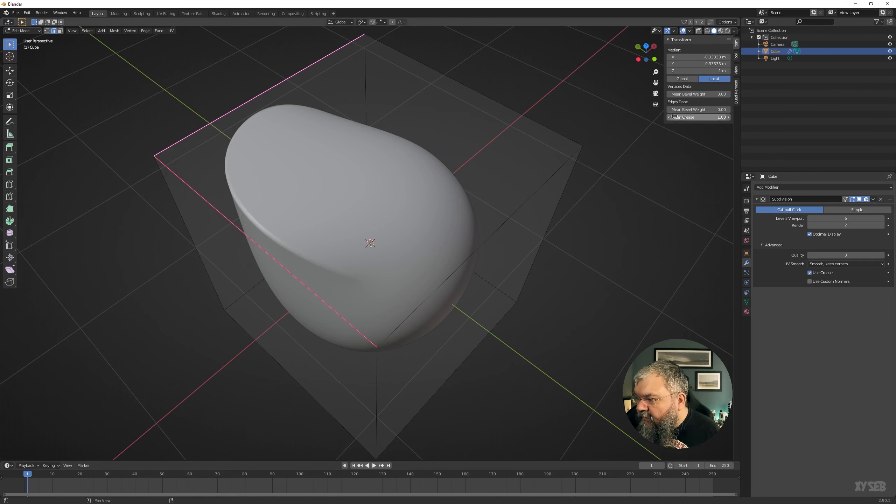
pyautogui.moveTo(452, 143); pyautogui.dragTo(309, 175, button='middle')
pyautogui.scroll(2, 310, 175)
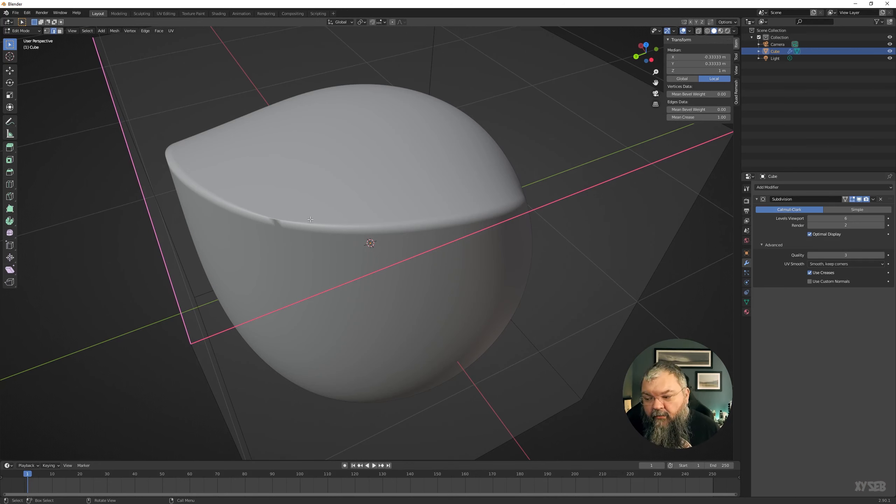
pyautogui.press('Tab')
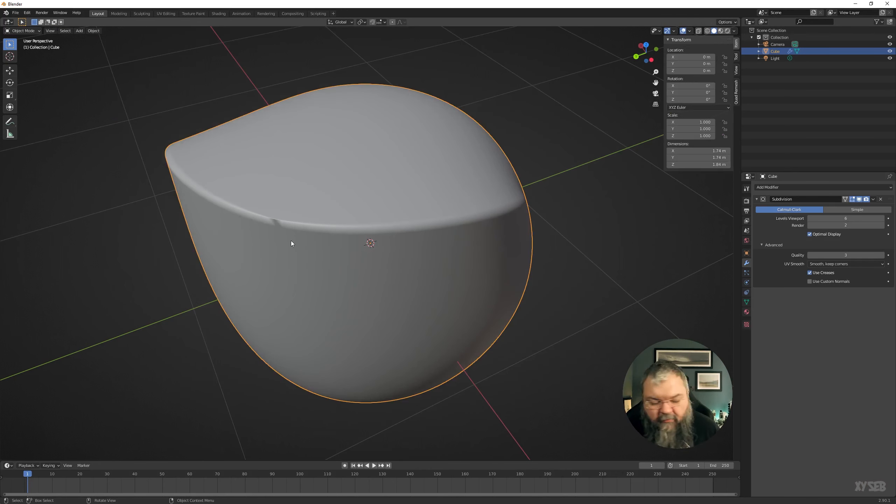
pyautogui.press('Tab')
# - Set the crease of the vertical edge at the corner shared by the two creased top edges to 1.00
pyautogui.moveTo(293, 242); pyautogui.dragTo(396, 205, button='middle')
pyautogui.click(370, 226)
pyautogui.moveTo(695, 118); pyautogui.dragTo(720, 117)
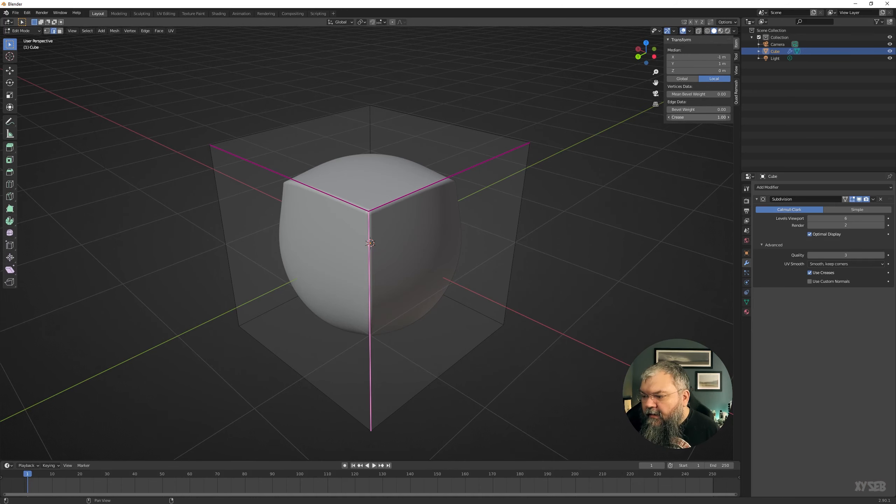
pyautogui.moveTo(662, 125); pyautogui.dragTo(398, 206, button='middle')
pyautogui.press('Tab')
# - Examine the creased corner from several angles in both Object Mode and Edit Mode
pyautogui.scroll(-5, 398, 207)
pyautogui.moveTo(215, 194); pyautogui.dragTo(350, 214, button='middle')
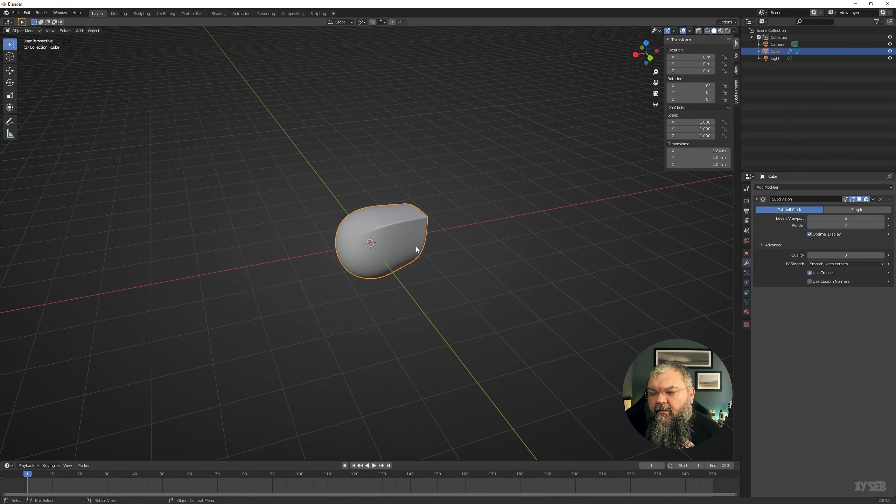
pyautogui.moveTo(416, 250); pyautogui.dragTo(396, 246, button='middle')
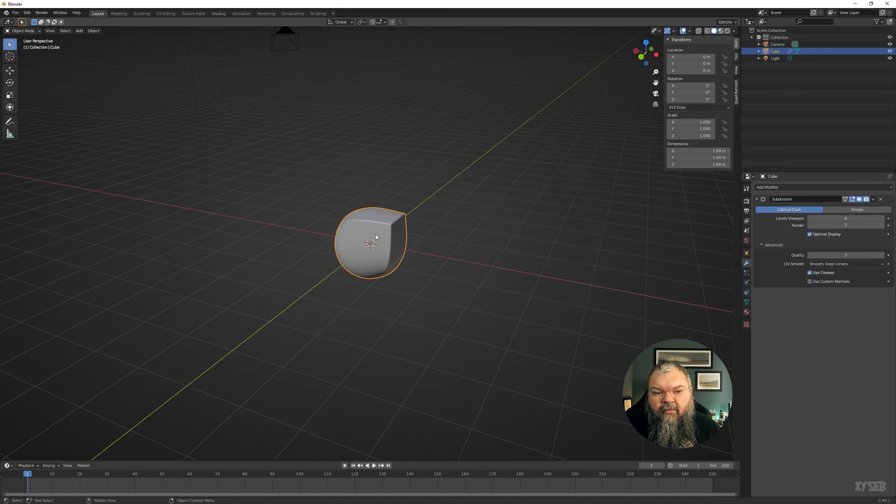
pyautogui.scroll(4, 396, 243)
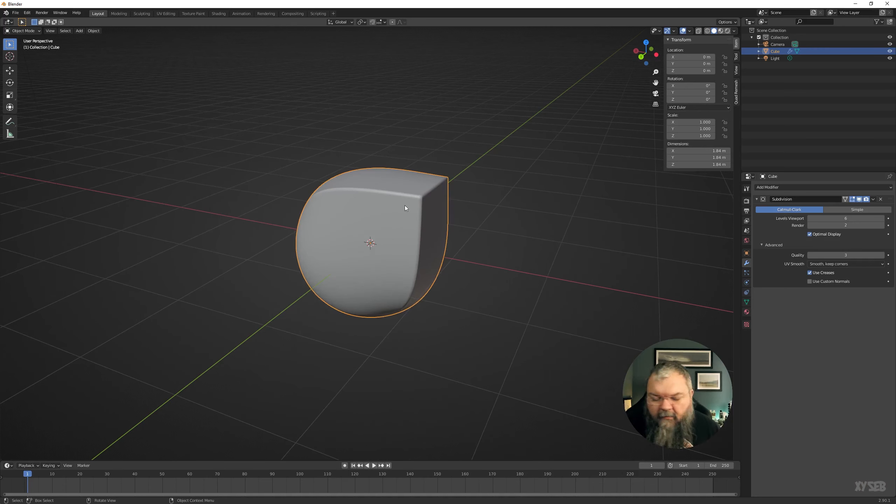
pyautogui.press('Tab')
pyautogui.moveTo(402, 202); pyautogui.dragTo(373, 239, button='middle')
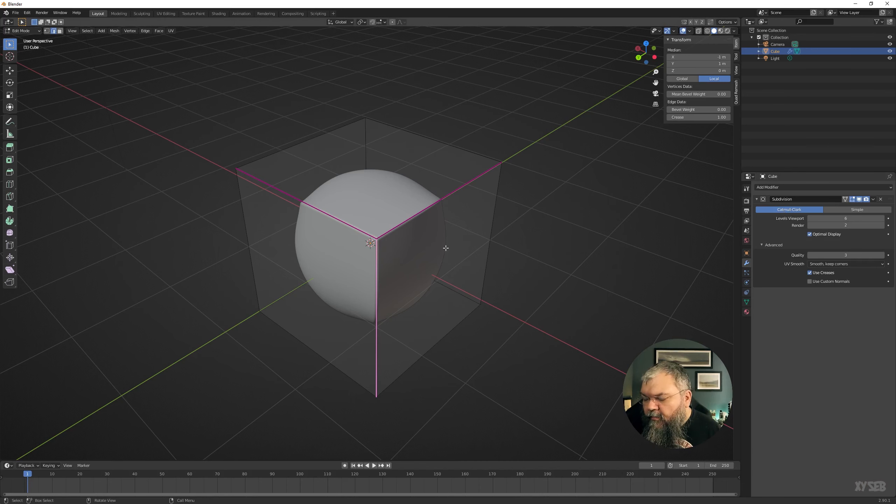
pyautogui.scroll(-5, 504, 230)
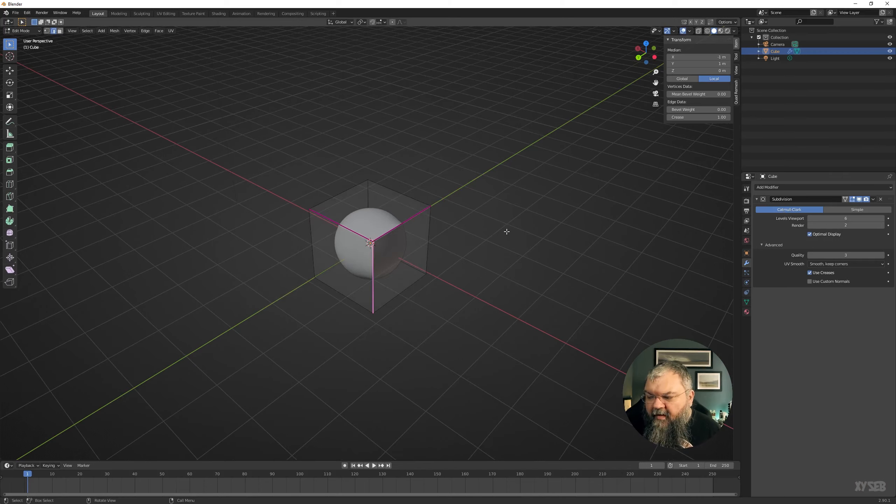
pyautogui.press('Tab')
pyautogui.moveTo(504, 231); pyautogui.dragTo(433, 221, button='middle')
pyautogui.scroll(4, 443, 187)
pyautogui.press('Tab')
pyautogui.moveTo(442, 187); pyautogui.dragTo(552, 195, button='middle')
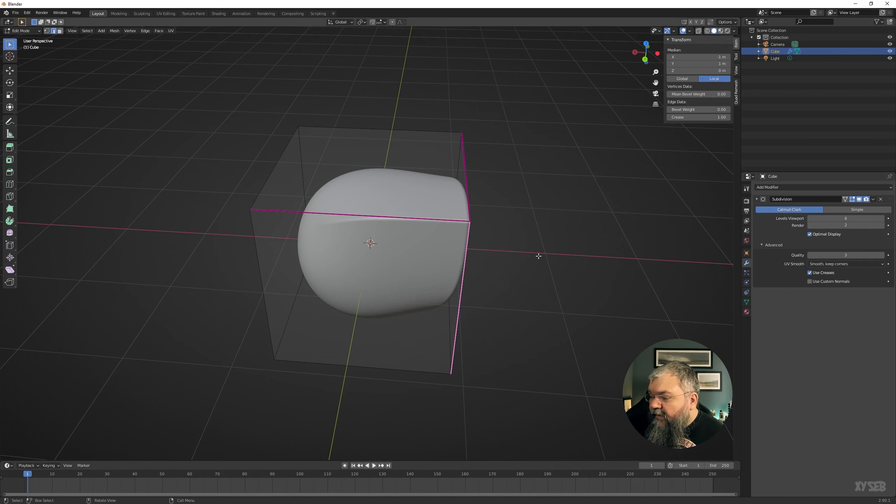
pyautogui.moveTo(536, 257); pyautogui.dragTo(497, 253, button='middle')
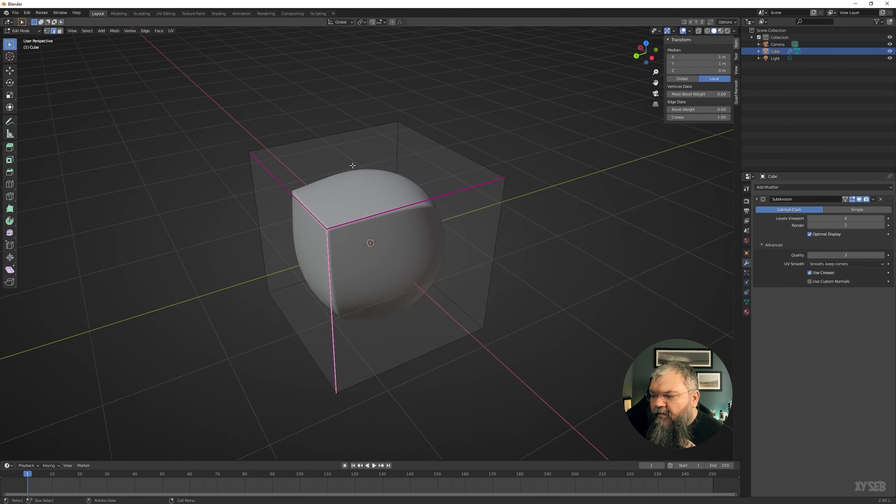
pyautogui.moveTo(347, 243); pyautogui.dragTo(378, 231, button='middle')
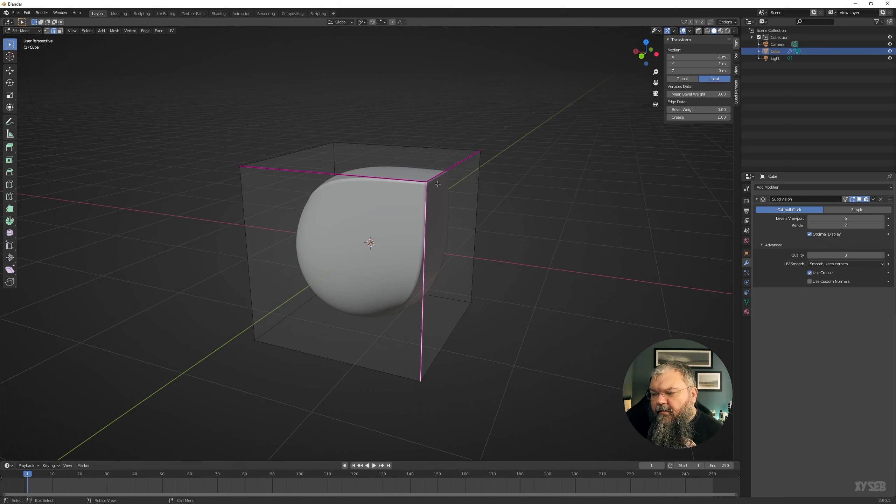
# - Set the Subdivision modifier's viewport level to 8 and inspect the creased corner in Object Mode
pyautogui.click(852, 218)
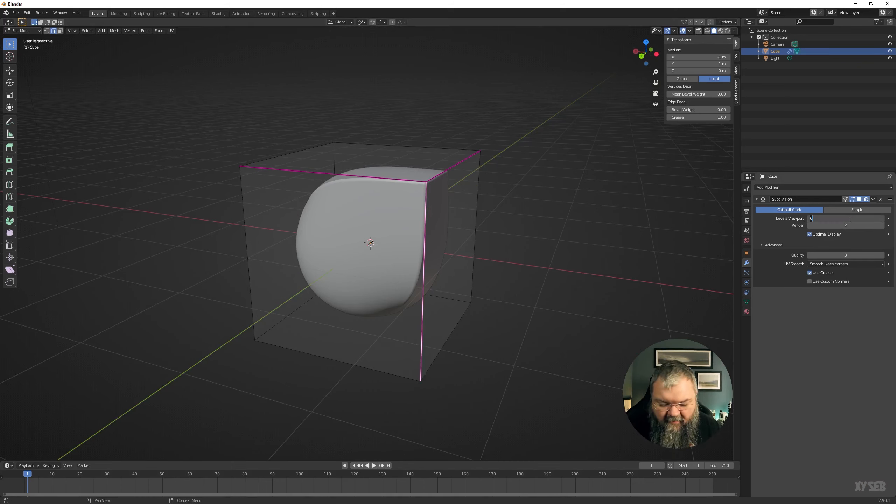
pyautogui.press('Return')
pyautogui.click(563, 225)
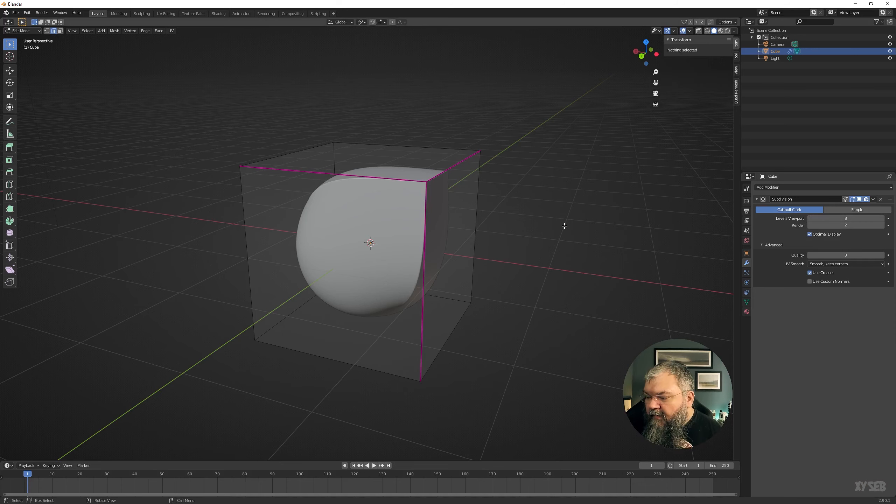
pyautogui.press('Tab')
pyautogui.moveTo(532, 222); pyautogui.dragTo(518, 235, button='middle')
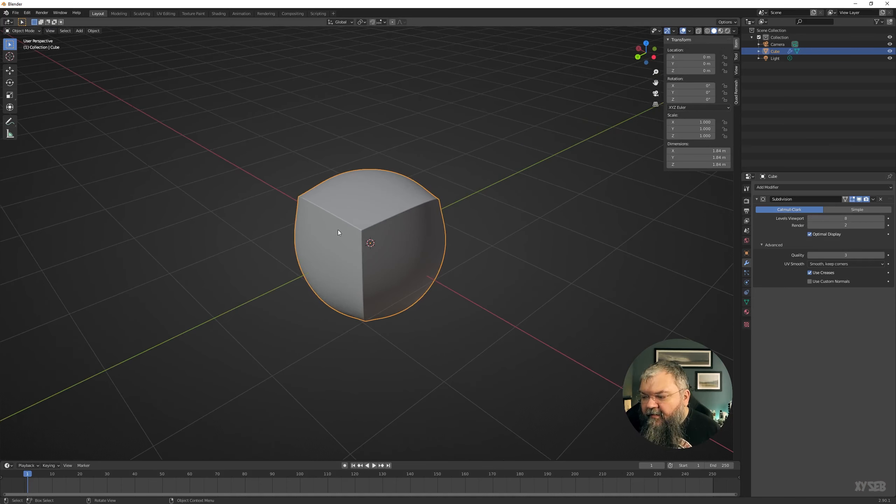
pyautogui.scroll(3, 323, 223)
# - Set the crease of the vertical corner edge to 0.00 in Edit Mode and view the shape in Object Mode
pyautogui.press('Tab')
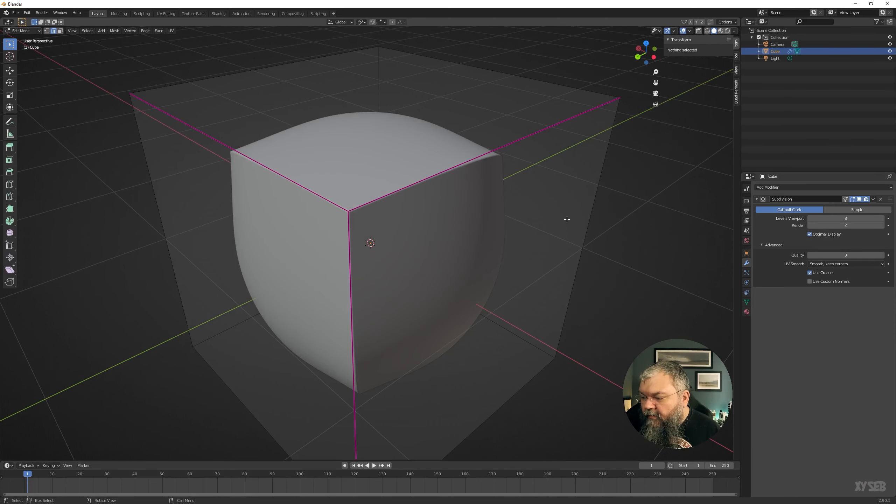
pyautogui.click(355, 266)
pyautogui.moveTo(699, 117); pyautogui.dragTo(666, 117)
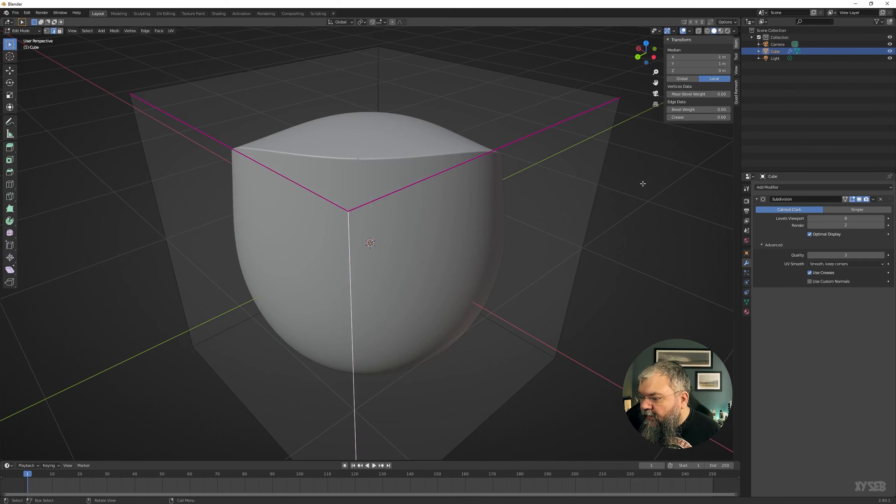
pyautogui.press('Tab')
pyautogui.scroll(-3, 627, 241)
pyautogui.moveTo(447, 216); pyautogui.dragTo(277, 205, button='middle')
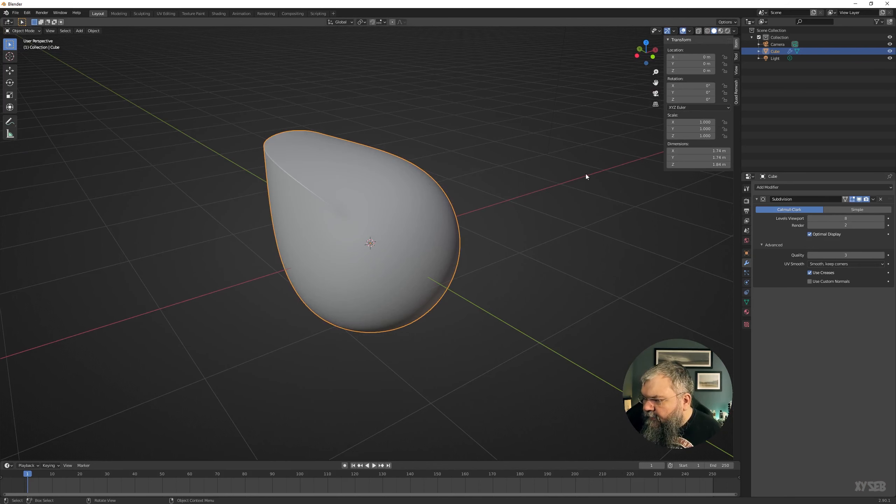
# - In Edit Mode, set the mean crease of the two uncreased top edges of the cube to 0.31
pyautogui.press('Tab')
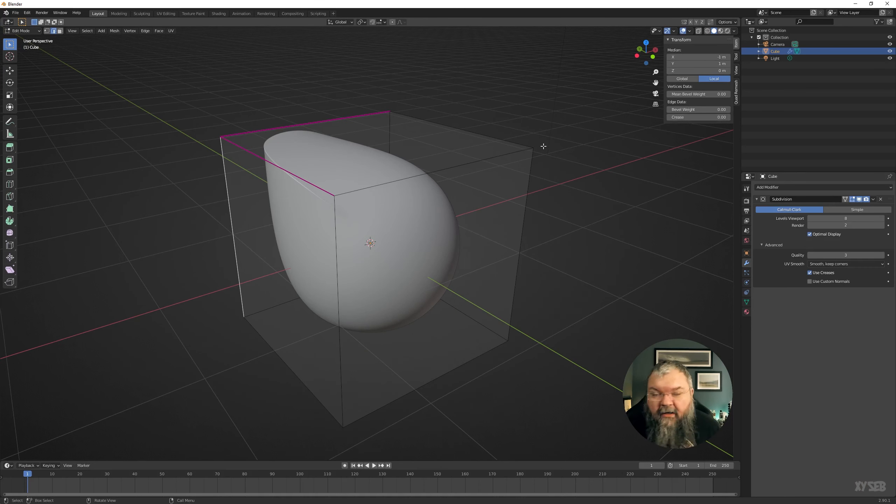
pyautogui.click(409, 174)
pyautogui.keyDown('shift'); pyautogui.click(451, 128); pyautogui.keyUp('shift')
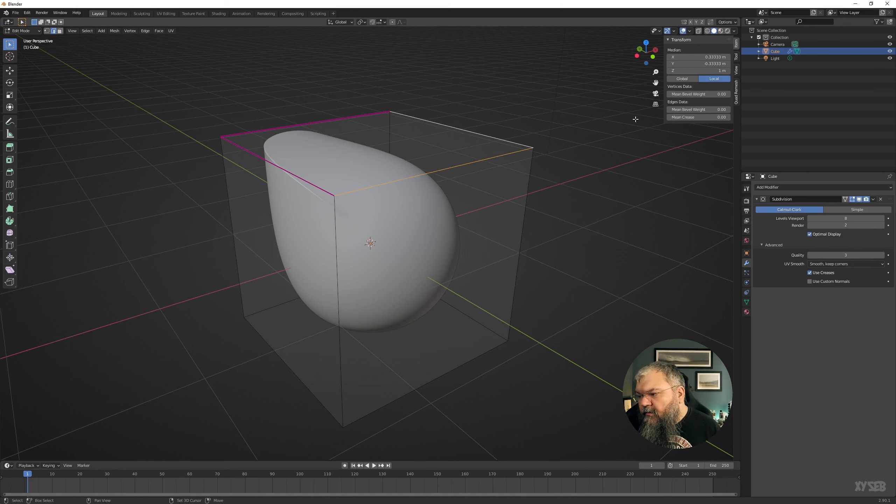
pyautogui.moveTo(698, 117); pyautogui.dragTo(729, 117)
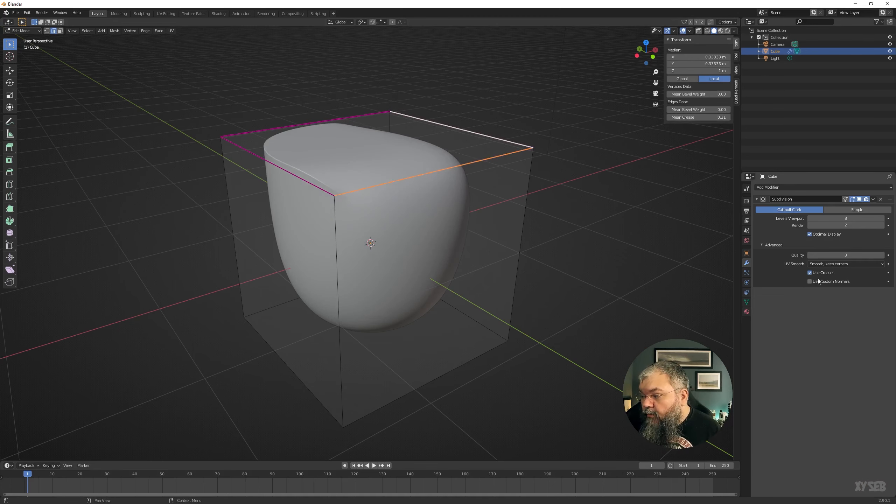
pyautogui.moveTo(606, 227); pyautogui.dragTo(569, 163, button='middle')
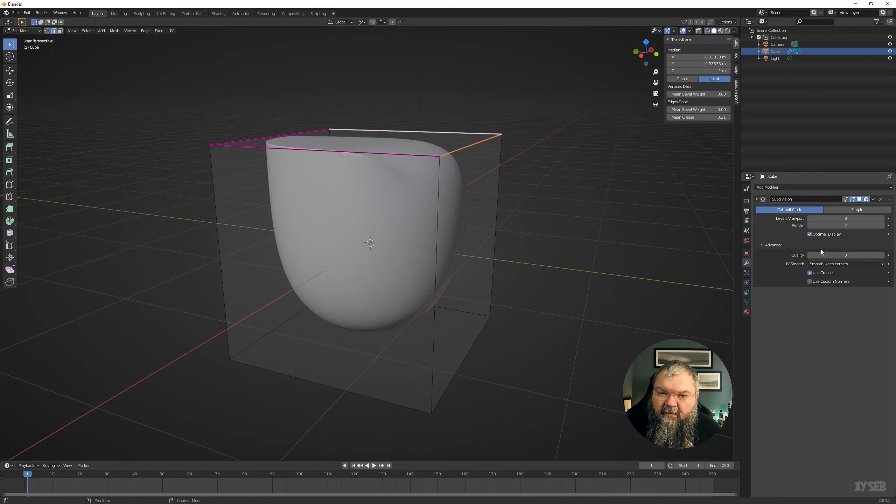
# - Select all four top edges of the cube and set their mean crease to 0.00
pyautogui.moveTo(147, 96); pyautogui.dragTo(594, 212)
pyautogui.moveTo(696, 118); pyautogui.dragTo(582, 118)
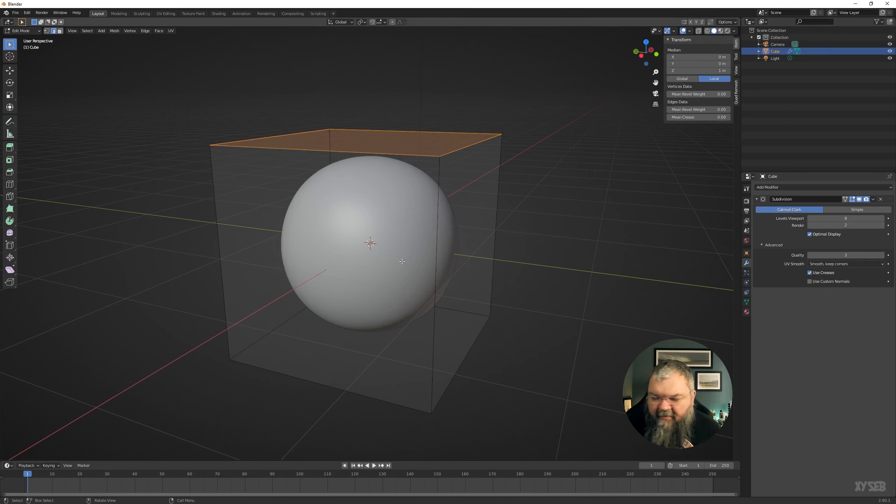
pyautogui.moveTo(265, 198); pyautogui.dragTo(367, 187, button='middle')
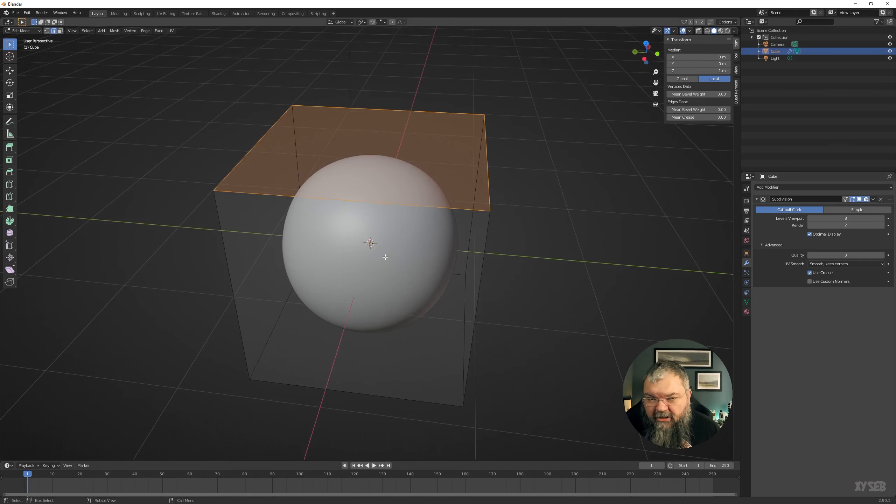
# - Add one centred vertical loop cut that splits the cube in half along the Y axis
pyautogui.scroll(-3, 382, 260)
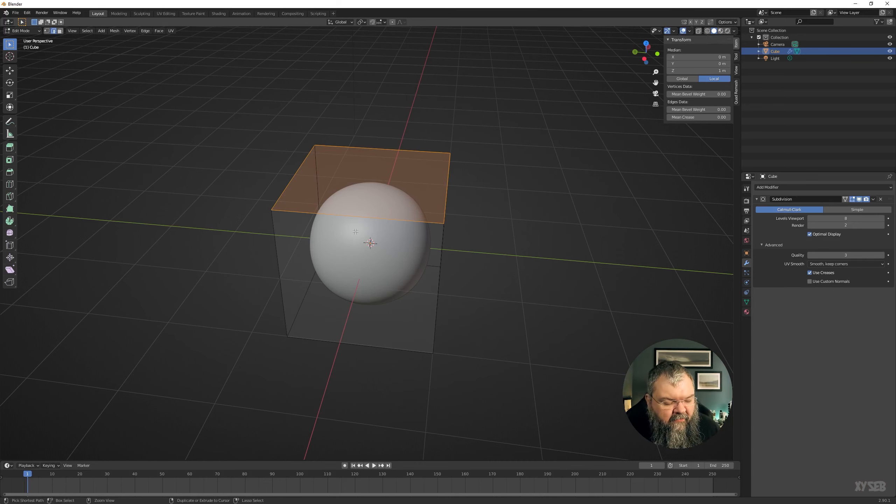
pyautogui.hotkey('ctrl', 'r')
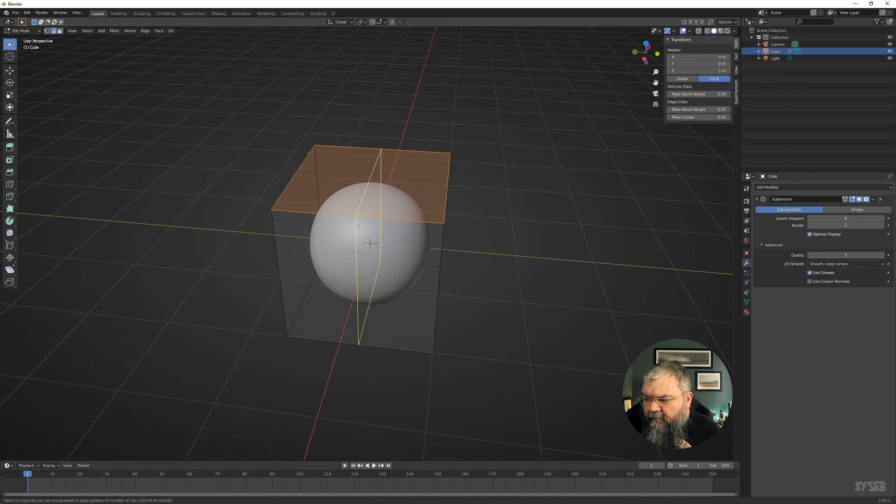
pyautogui.click(355, 227)
pyautogui.rightClick(357, 227)
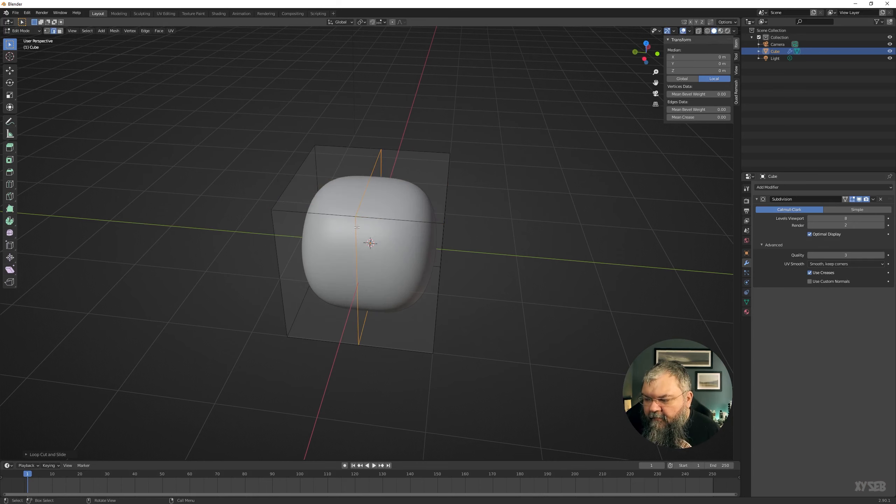
# - Select the two opposite end faces on the Y axis and scale them apart along Y to about 2.2 times
pyautogui.moveTo(544, 291); pyautogui.dragTo(302, 319, button='middle')
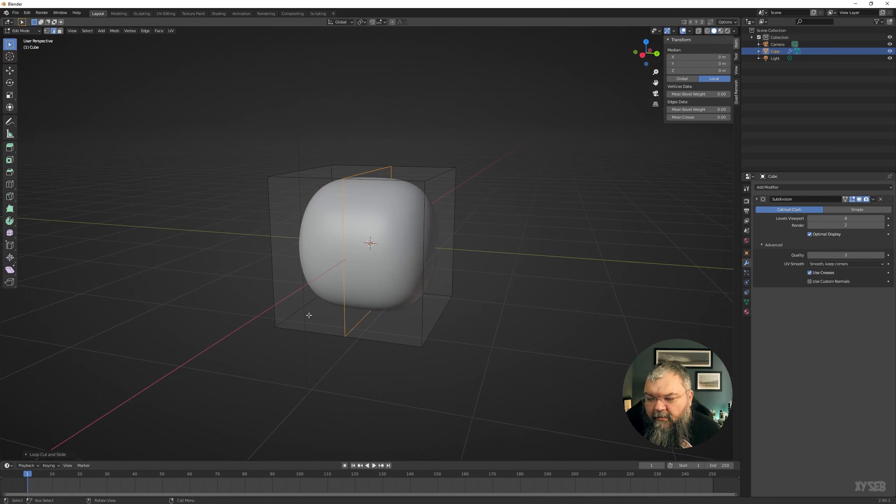
pyautogui.moveTo(464, 204); pyautogui.dragTo(428, 263, button='middle')
pyautogui.hotkey('alt', 'a')
pyautogui.click(429, 262)
pyautogui.moveTo(294, 265); pyautogui.dragTo(314, 259, button='middle')
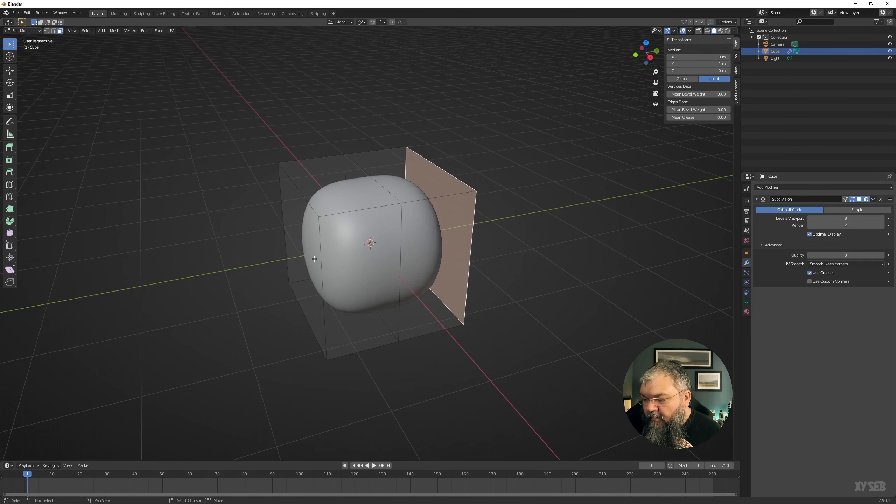
pyautogui.keyDown('shift'); pyautogui.click(290, 259); pyautogui.keyUp('shift')
pyautogui.moveTo(417, 274); pyautogui.dragTo(402, 276, button='middle')
pyautogui.press('s')
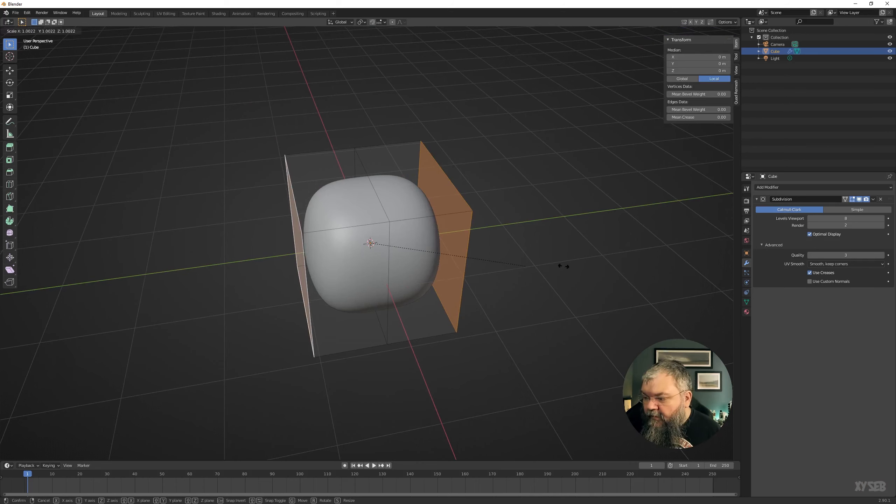
pyautogui.press('y')
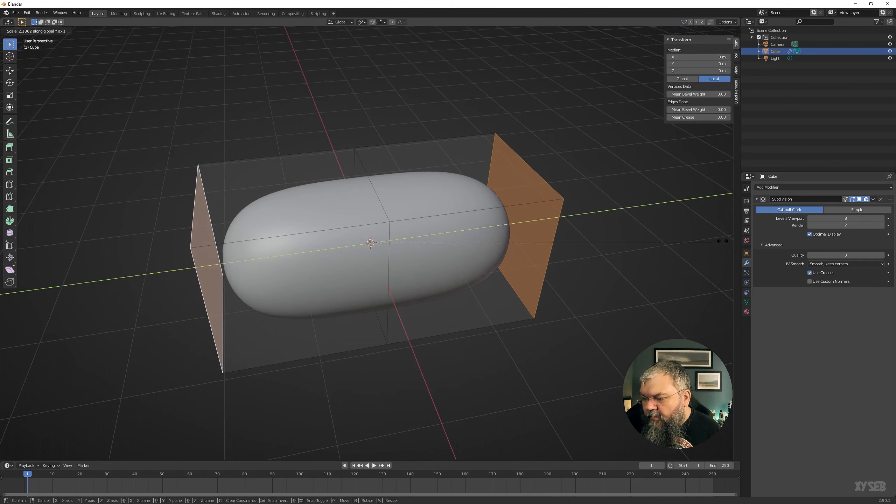
pyautogui.click(702, 252)
# - Set the Subdivision modifier's viewport level to 5
pyautogui.moveTo(599, 308); pyautogui.dragTo(358, 263, button='middle')
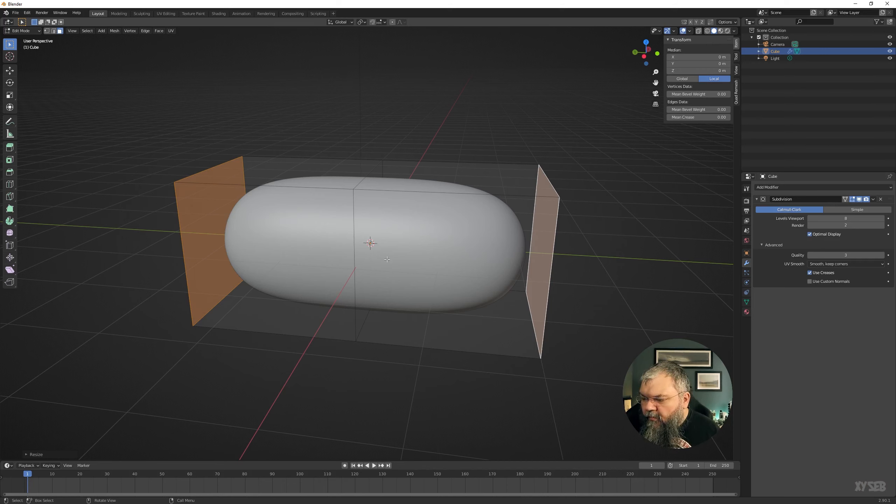
pyautogui.click(845, 219)
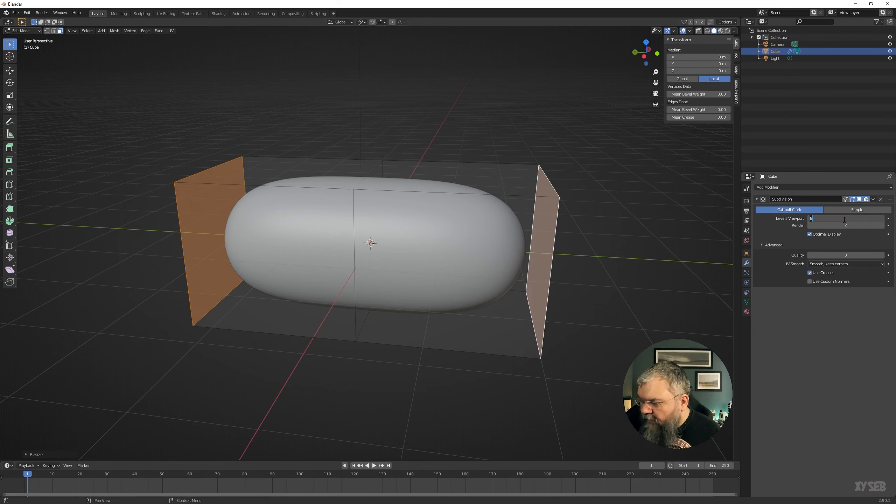
pyautogui.write('5')
pyautogui.press('Return')
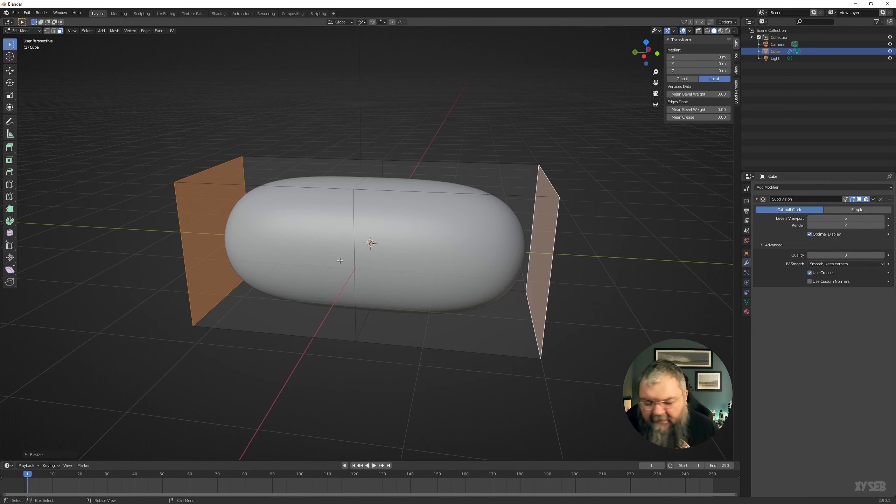
# - Add a horizontal loop cut around the box and slide it near the top edge, at about Z 0.885 m
pyautogui.hotkey('ctrl', 'r')
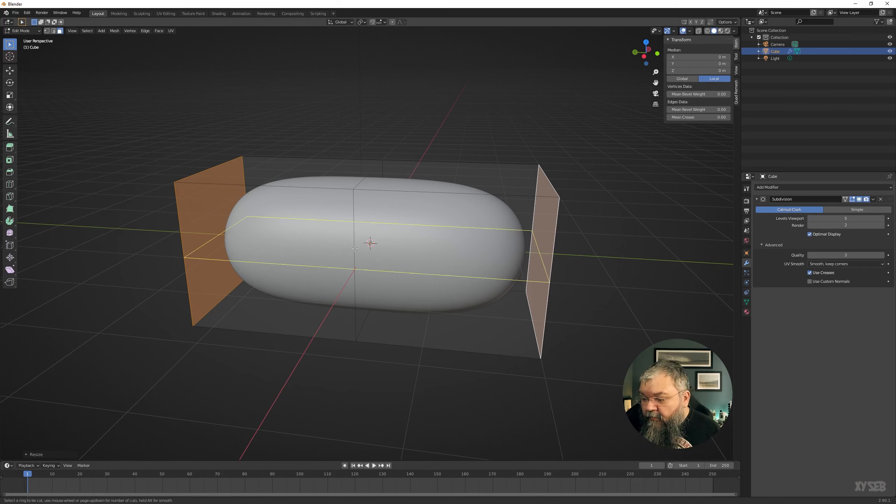
pyautogui.click(355, 248)
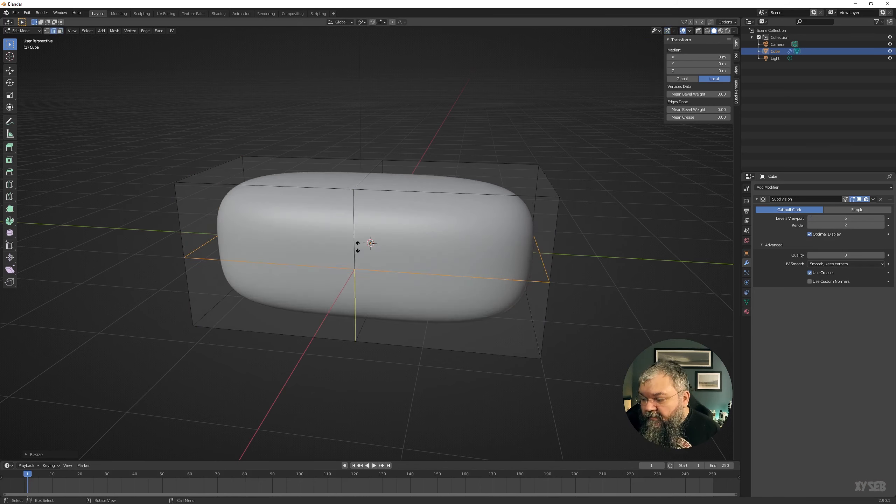
pyautogui.click(354, 180)
pyautogui.moveTo(354, 181); pyautogui.dragTo(513, 241, button='middle')
pyautogui.moveTo(454, 227); pyautogui.dragTo(412, 246, button='middle')
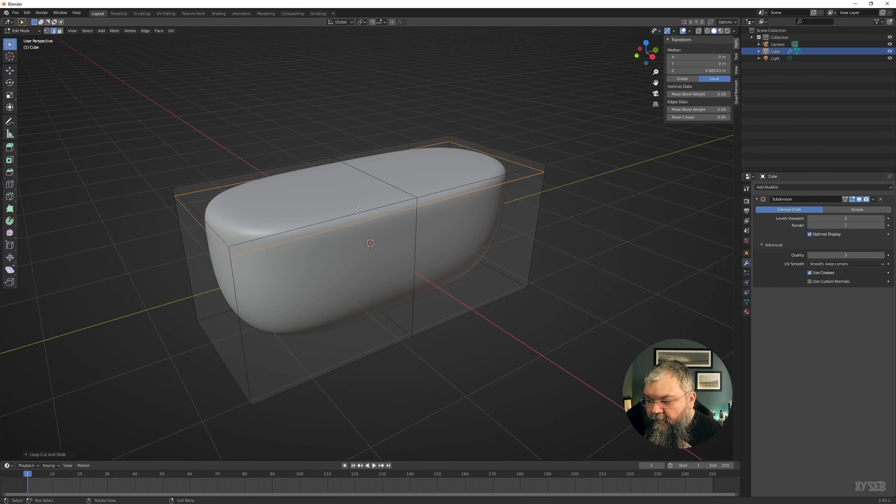
# - Move the horizontal edge loop along Z closer to the top edge, to about Z 0.96 m
pyautogui.moveTo(336, 271); pyautogui.dragTo(319, 172, button='middle')
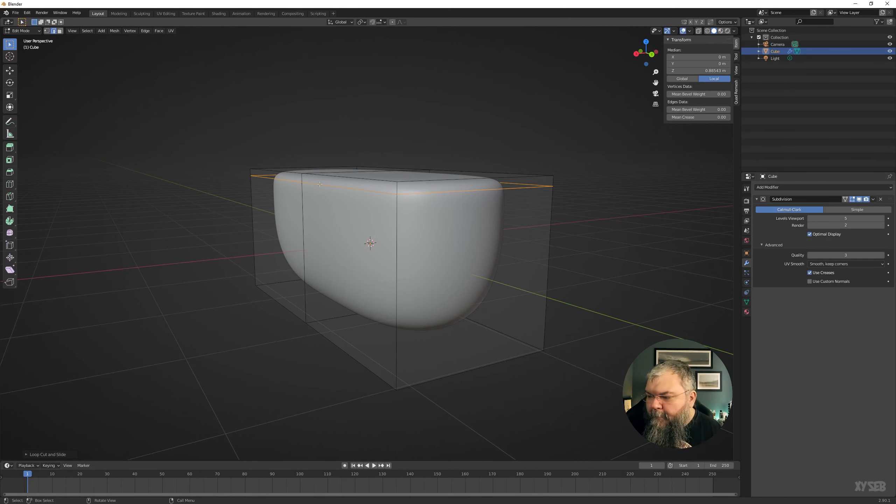
pyautogui.moveTo(417, 174)
pyautogui.mouseDown(button='middle')
pyautogui.moveTo(423, 216)
pyautogui.moveTo(428, 180)
pyautogui.mouseUp(button='middle')
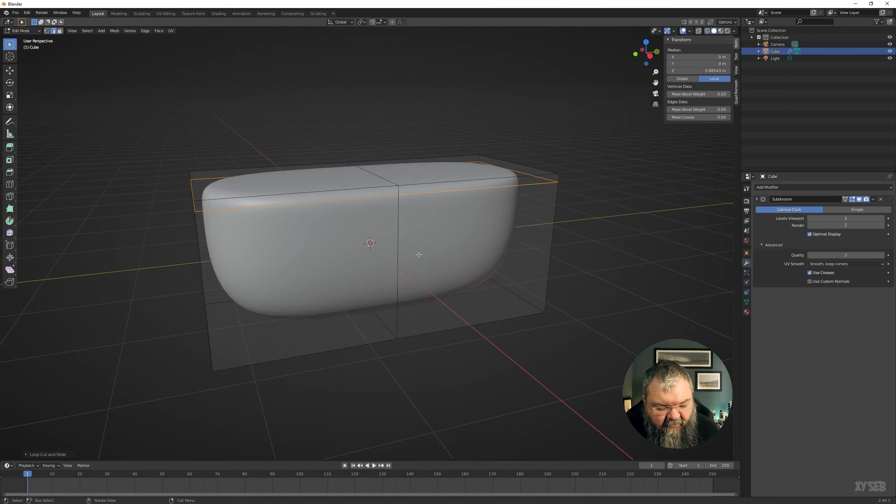
pyautogui.press('g')
pyautogui.press('z')
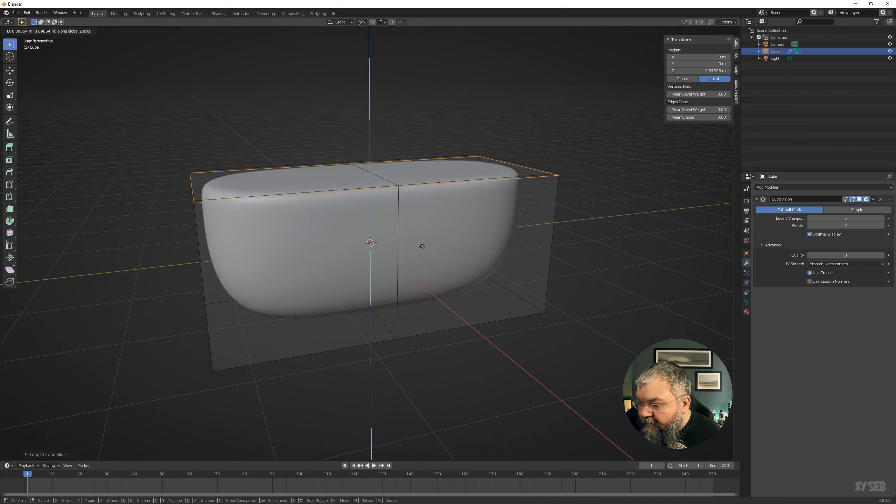
pyautogui.click(420, 248)
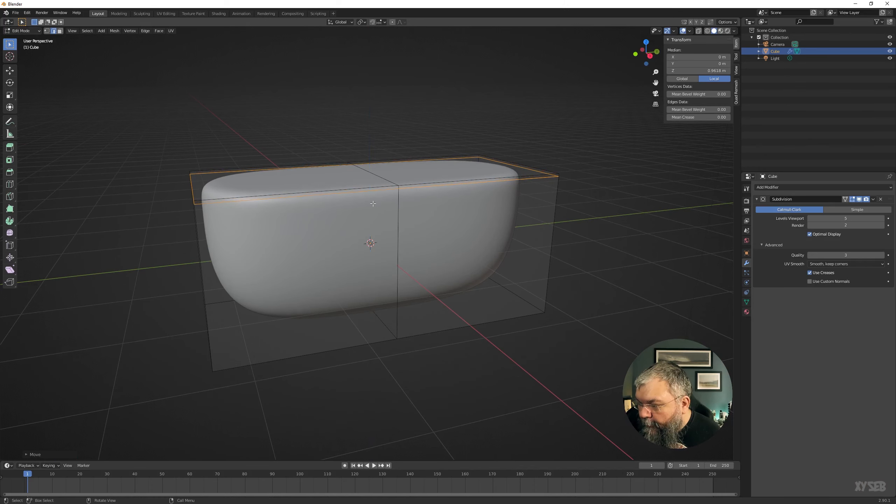
# - Select both top faces of the box and inset them slightly
pyautogui.moveTo(421, 248); pyautogui.dragTo(330, 206, button='middle')
pyautogui.press('3')
pyautogui.click(330, 206)
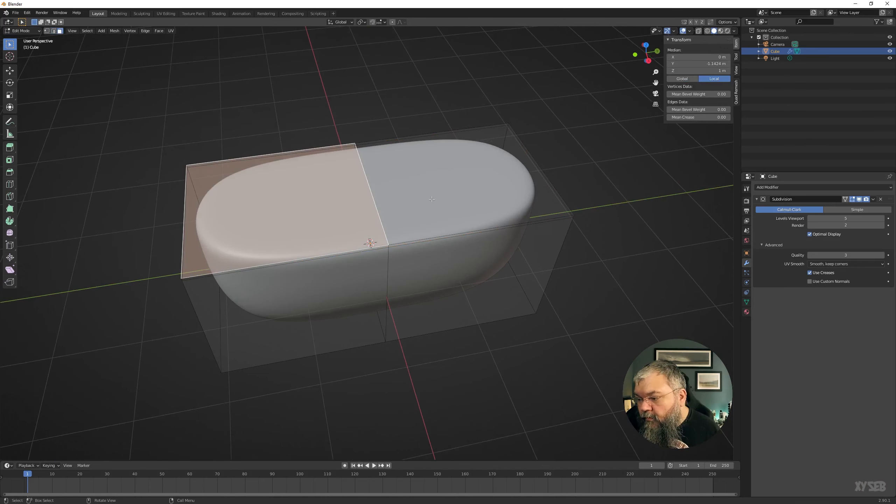
pyautogui.keyDown('shift'); pyautogui.click(432, 199); pyautogui.keyUp('shift')
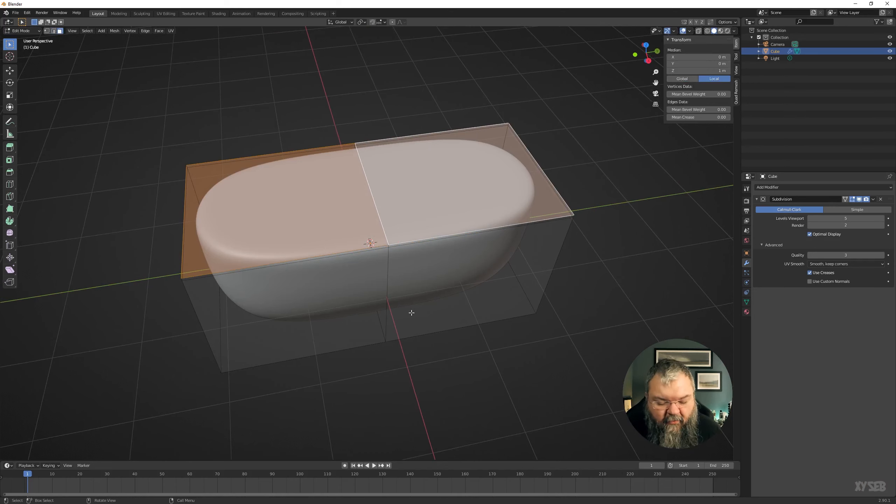
pyautogui.press('i')
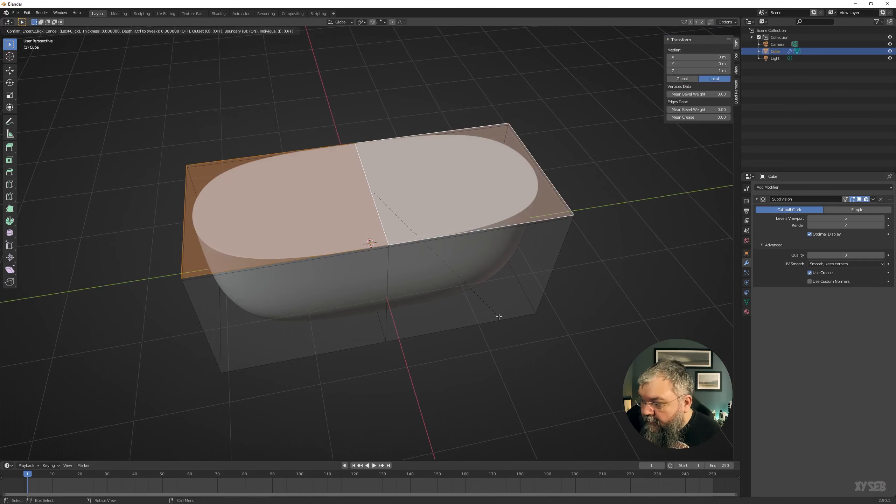
pyautogui.click(497, 314)
# - Turn off the Subdivision modifier's Edit Mode display, inspect the support edges around the top, and turn the display back on to examine the smoothed shape
pyautogui.moveTo(496, 314); pyautogui.dragTo(405, 313, button='middle')
pyautogui.scroll(3, 404, 293)
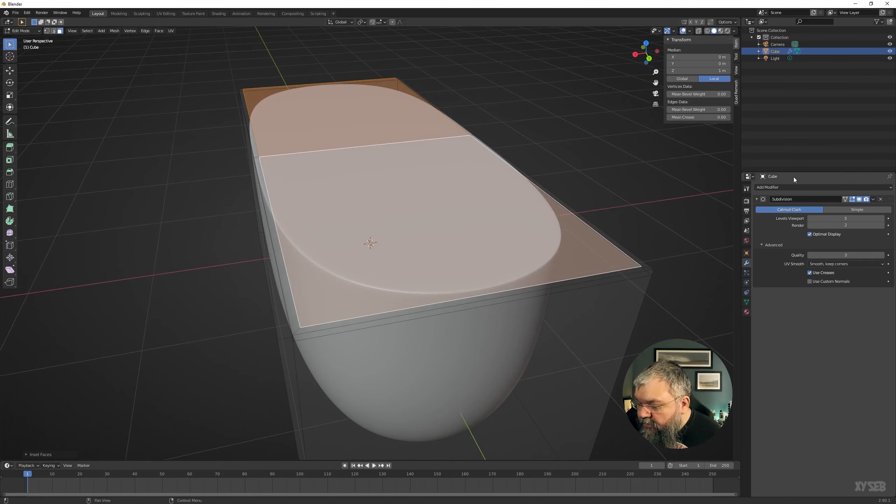
pyautogui.click(853, 199)
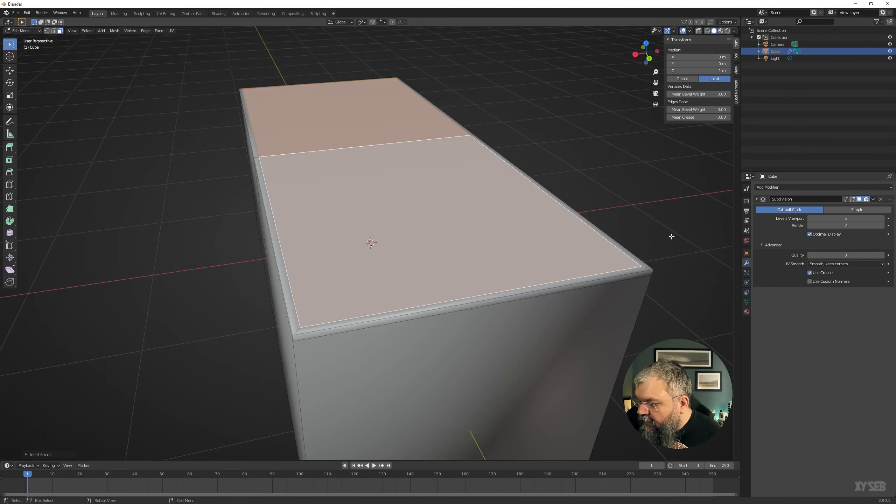
pyautogui.moveTo(459, 254); pyautogui.dragTo(409, 254, button='middle')
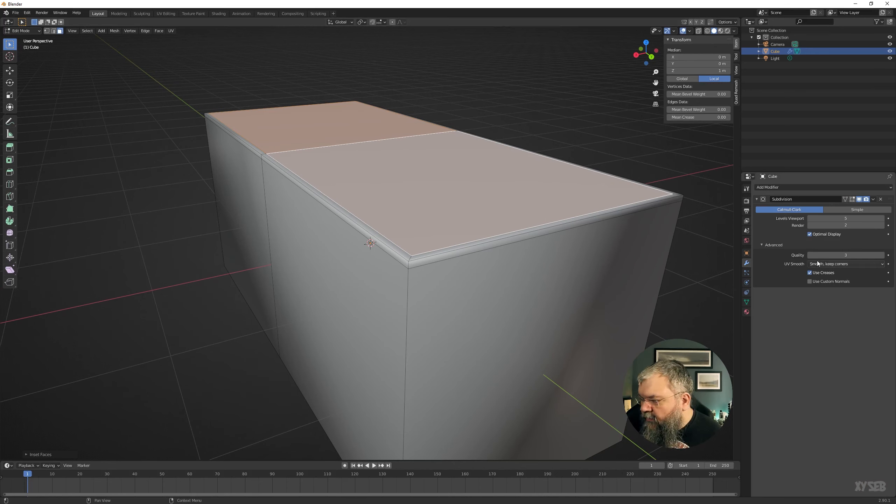
pyautogui.click(853, 199)
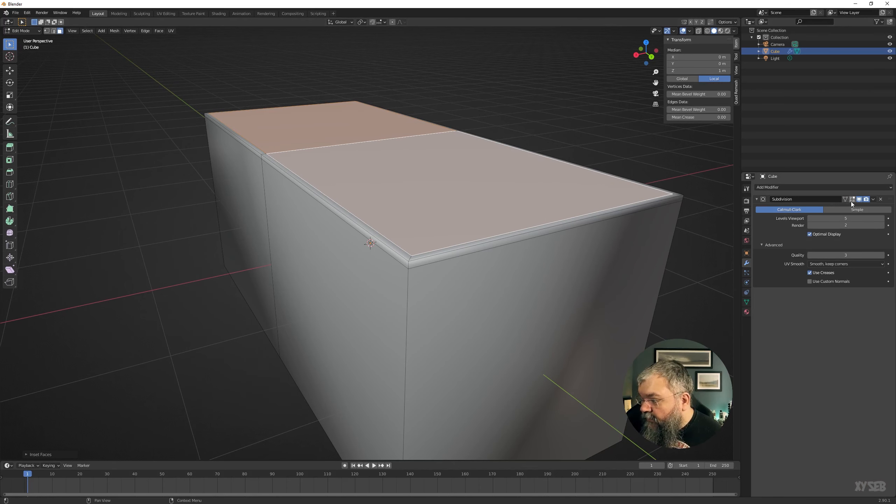
pyautogui.moveTo(359, 185); pyautogui.dragTo(317, 197, button='middle')
pyautogui.moveTo(278, 173); pyautogui.dragTo(430, 193, button='middle')
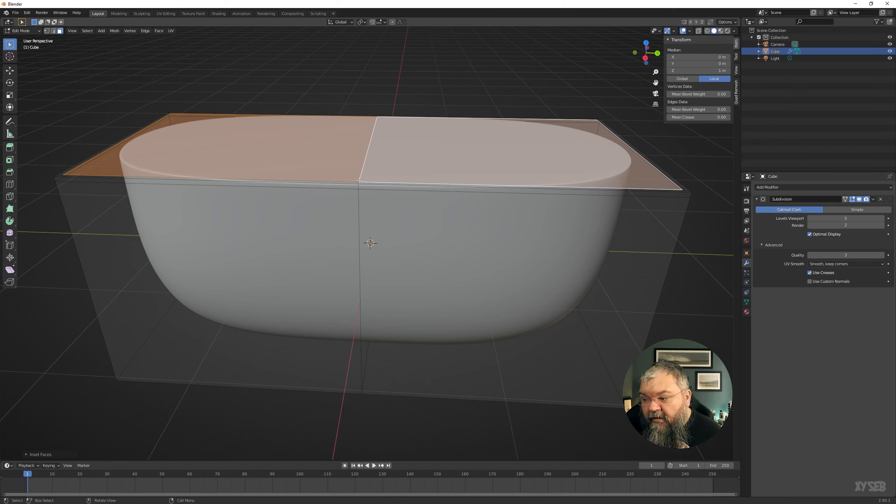
pyautogui.moveTo(457, 165)
pyautogui.mouseDown(button='middle')
pyautogui.moveTo(443, 178)
pyautogui.moveTo(457, 164)
pyautogui.mouseUp(button='middle')
pyautogui.scroll(-2, 456, 164)
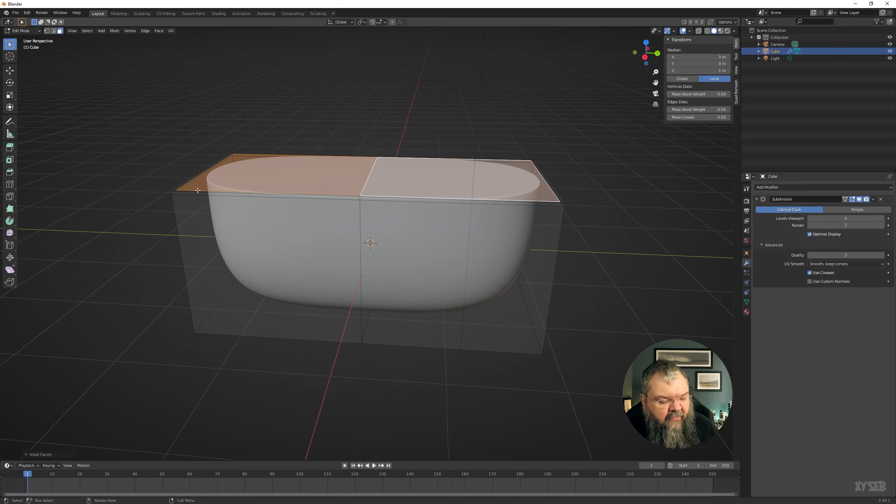
# - Undo the top-face inset, the edge loop move and the horizontal loop cut
pyautogui.hotkey('ctrl', 'z')
pyautogui.hotkey('ctrl', 'z')
pyautogui.hotkey('ctrl', 'z')
pyautogui.hotkey('ctrl', 'z')
pyautogui.hotkey('ctrl', 'z')
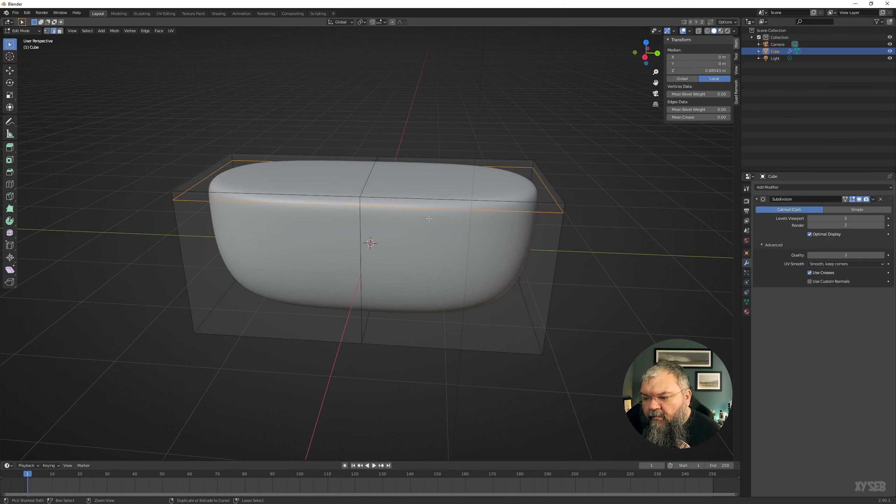
pyautogui.hotkey('ctrl', 'z')
# - Add a horizontal loop cut around the box and slide it near the top edge, at about Z 0.84 m
pyautogui.moveTo(432, 243); pyautogui.dragTo(510, 249, button='middle')
pyautogui.hotkey('ctrl', 'r')
pyautogui.click(529, 248)
pyautogui.click(555, 226)
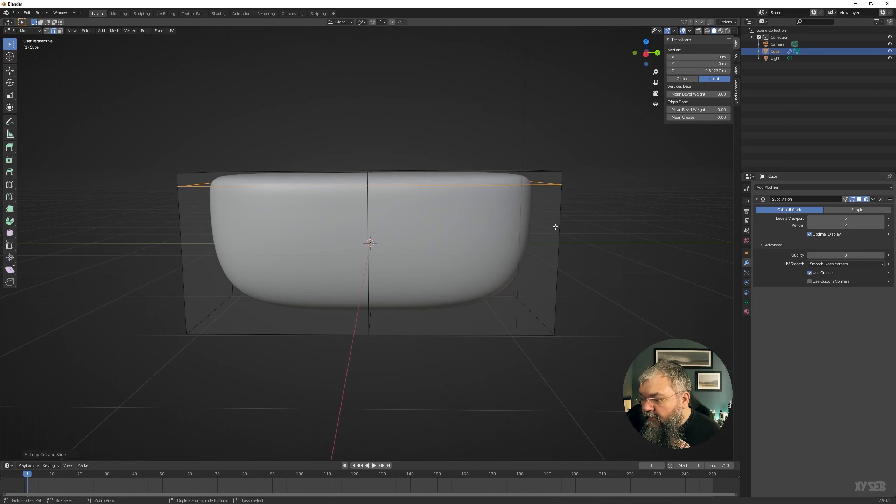
# - Add a second horizontal loop cut and slide it down near the bottom edge of the box
pyautogui.hotkey('ctrl', 'r')
pyautogui.click(556, 238)
pyautogui.click(548, 296)
# - Add lengthwise loop cuts to the box and slide them close to its long sides
pyautogui.moveTo(549, 296); pyautogui.dragTo(579, 320, button='middle')
pyautogui.hotkey('ctrl', 'r')
pyautogui.click(552, 281)
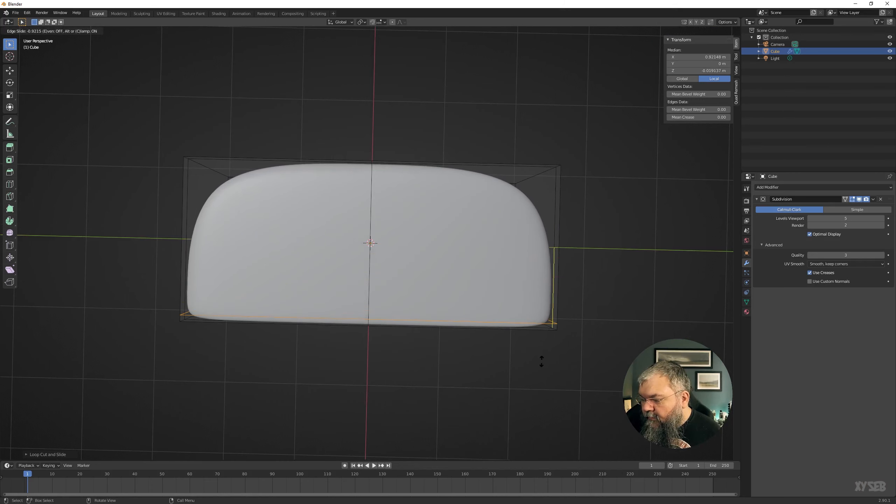
pyautogui.click(549, 210)
# - Add two crosswise loop cuts and slide one close to each short end of the box
pyautogui.hotkey('ctrl', 'r')
pyautogui.click(290, 166)
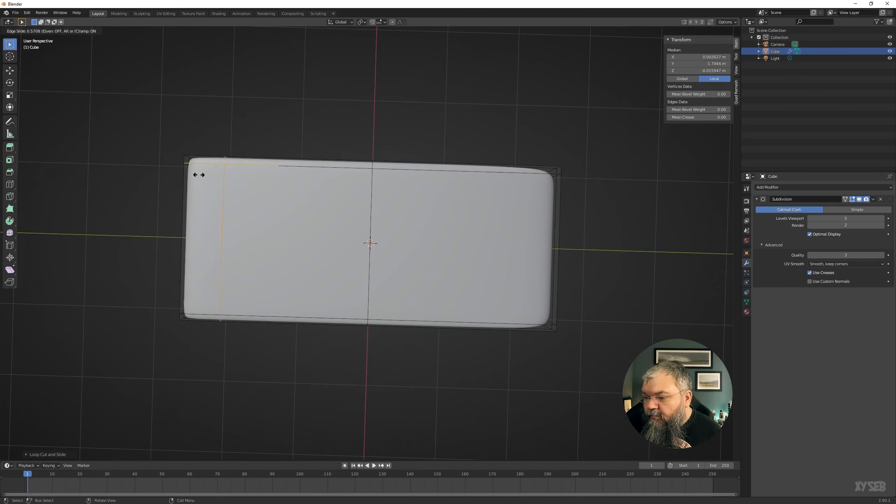
pyautogui.click(170, 174)
pyautogui.hotkey('ctrl', 'r')
pyautogui.click(460, 170)
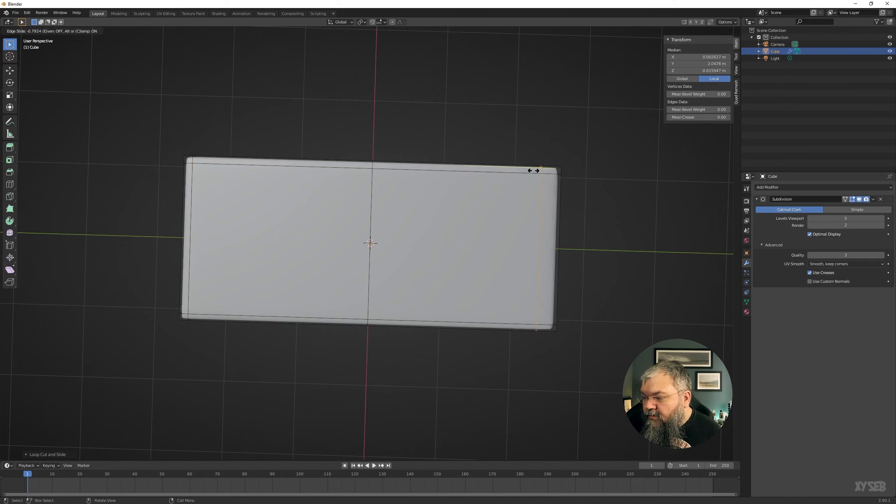
pyautogui.click(540, 173)
# - Return to Object Mode and compare the box at Subdivision viewport levels 0, 1 and 5
pyautogui.moveTo(539, 173); pyautogui.dragTo(530, 266, button='middle')
pyautogui.press('Tab')
pyautogui.moveTo(438, 263); pyautogui.dragTo(466, 243, button='middle')
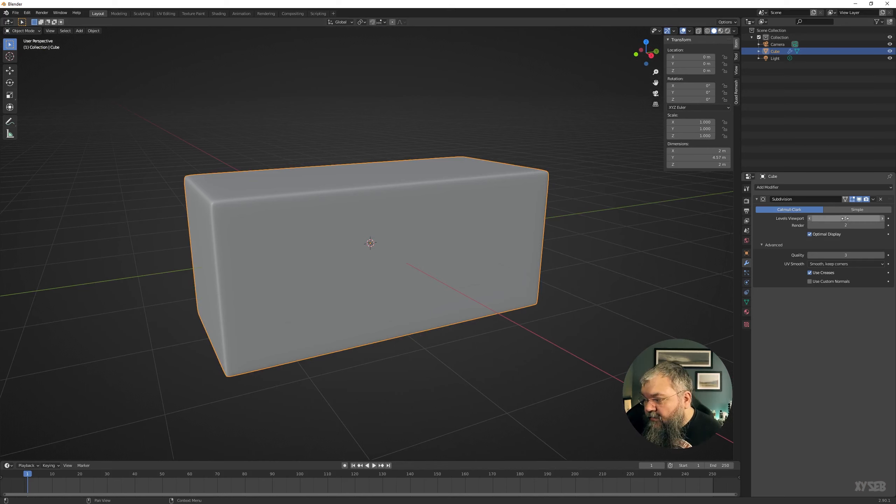
pyautogui.moveTo(845, 219)
pyautogui.mouseDown()
pyautogui.moveTo(822, 218)
pyautogui.moveTo(865, 218)
pyautogui.moveTo(833, 218)
pyautogui.mouseUp()
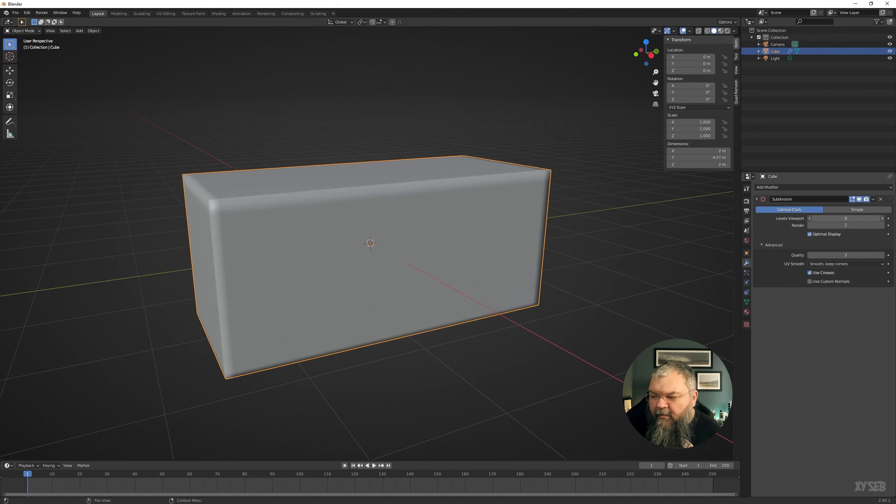
pyautogui.moveTo(482, 225); pyautogui.dragTo(467, 231, button='middle')
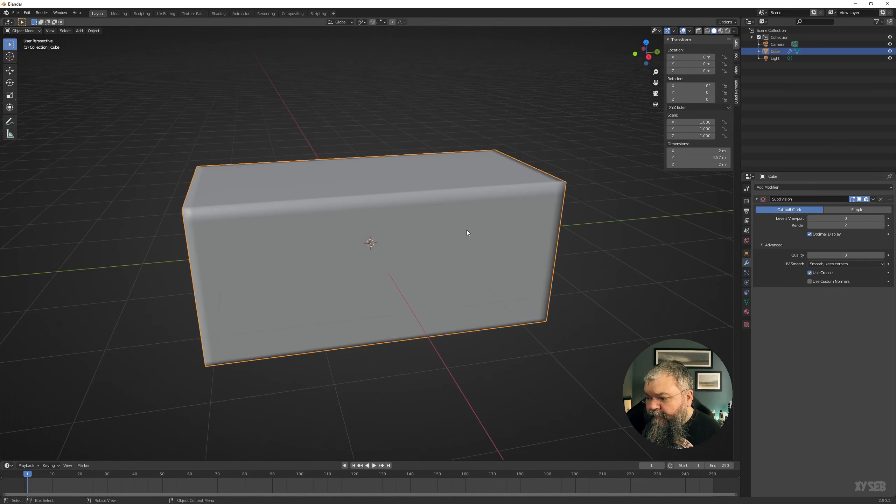
pyautogui.click(883, 218)
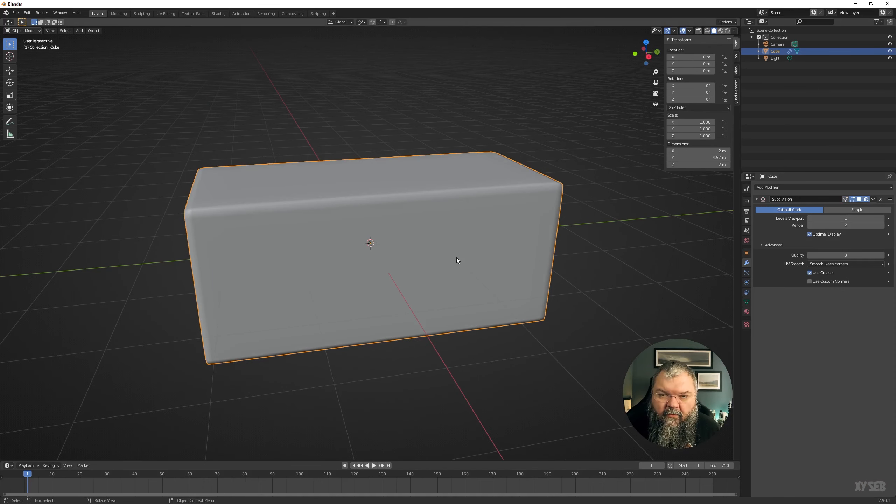
pyautogui.moveTo(295, 239); pyautogui.dragTo(318, 235, button='middle')
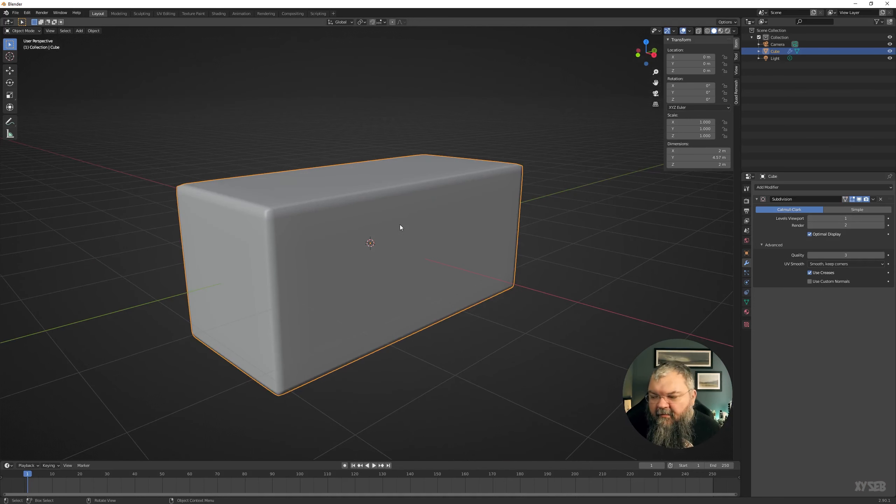
pyautogui.moveTo(401, 226); pyautogui.dragTo(384, 243, button='middle')
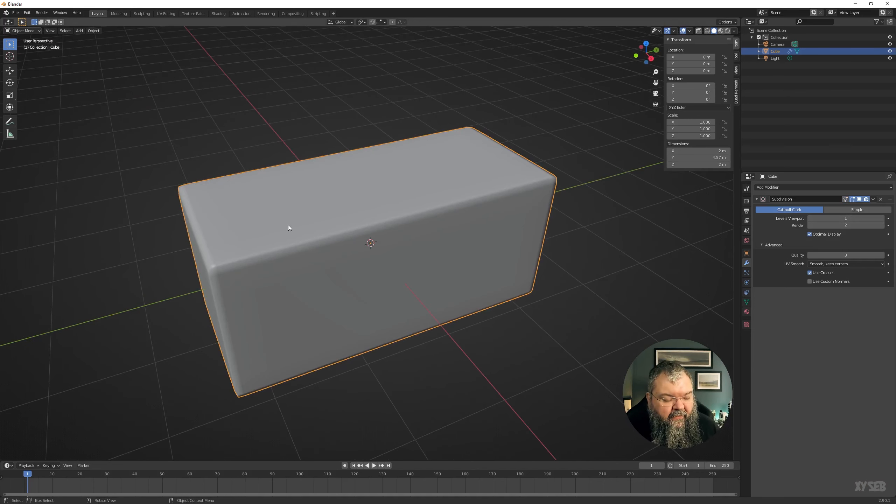
pyautogui.hotkey('ctrl', '5')
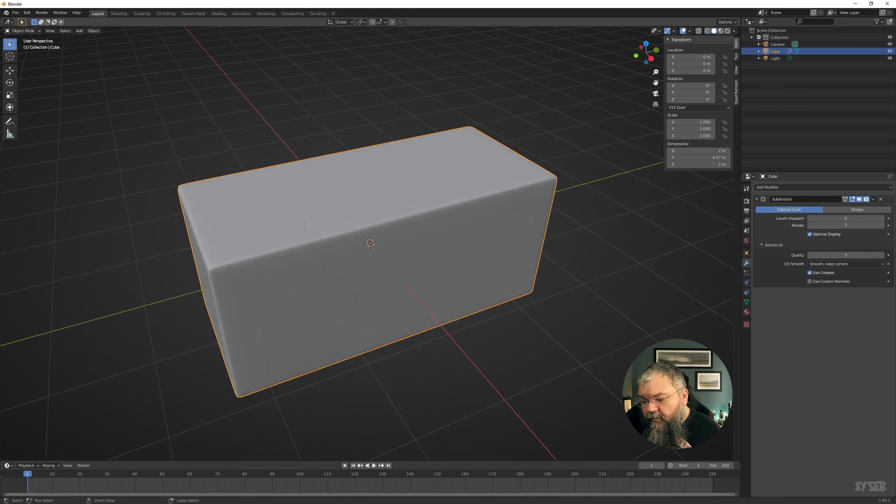
# - Undo the subdivision level changes and the added loop cuts, keeping the top support loop, and check the mesh in Edit Mode
pyautogui.hotkey('ctrl', 'z')
pyautogui.hotkey('ctrl', 'z')
pyautogui.hotkey('ctrl', 'z')
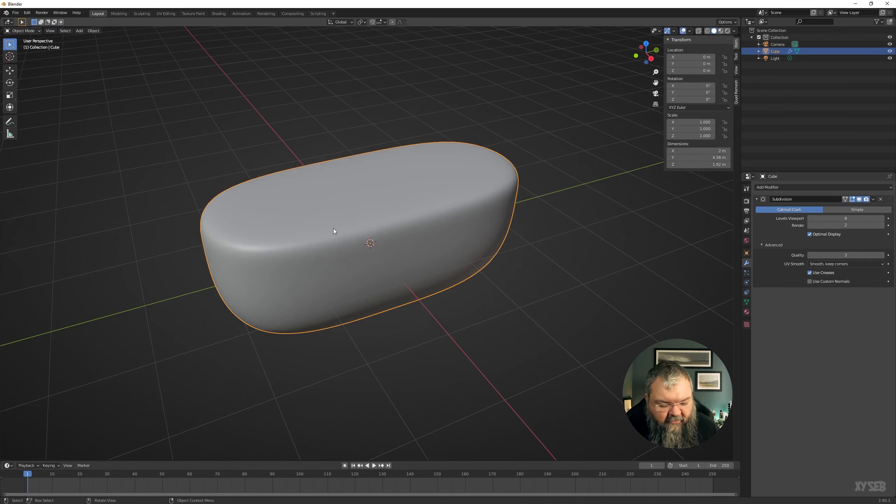
pyautogui.press('Tab')
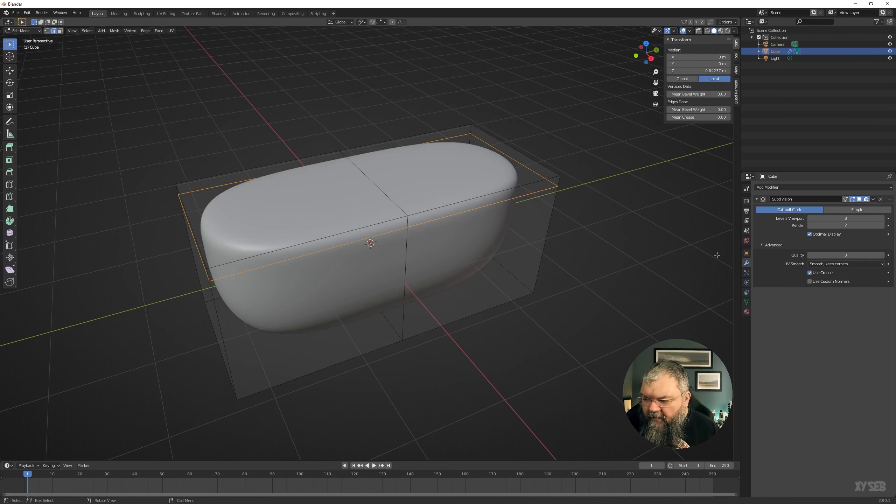
pyautogui.press('Tab')
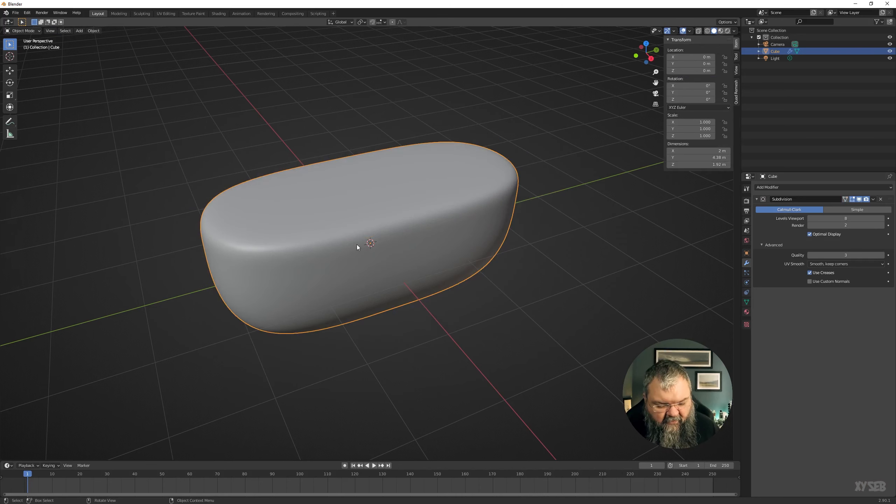
# - Delete the rounded box and add a new cube mesh in its place
pyautogui.press('Delete')
pyautogui.hotkey('shift', 'a')
pyautogui.moveTo(345, 240)
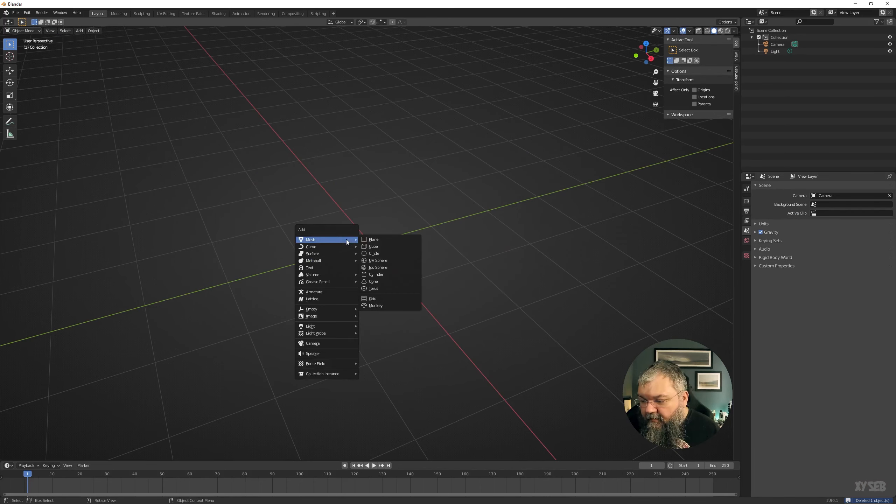
pyautogui.click(378, 247)
pyautogui.press('Tab')
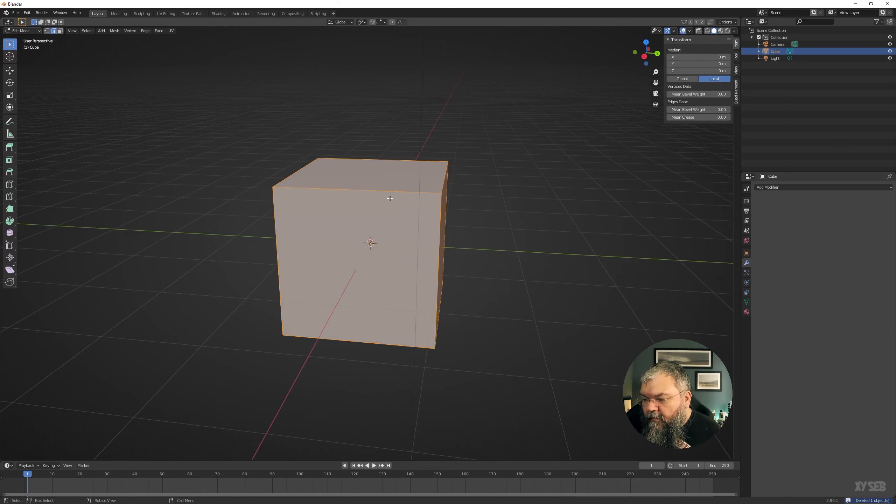
pyautogui.moveTo(375, 260); pyautogui.dragTo(375, 206, button='middle')
pyautogui.press('3')
pyautogui.click(350, 183)
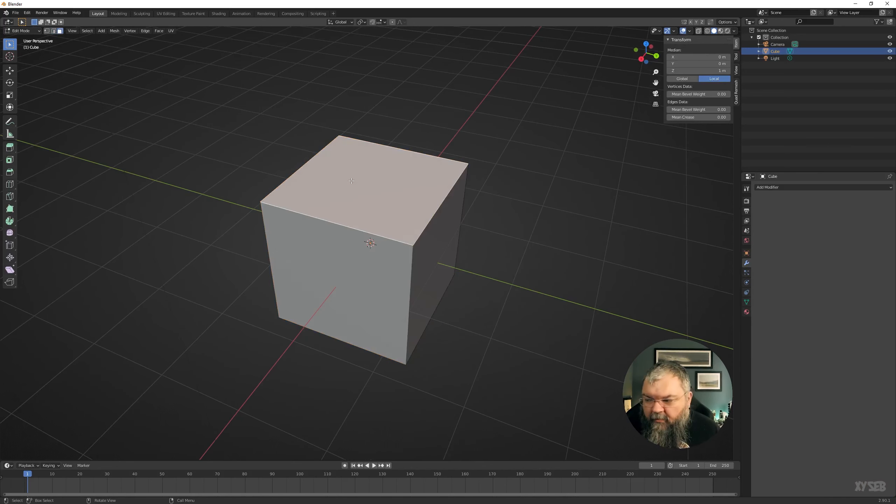
pyautogui.scroll(-2, 383, 226)
pyautogui.moveTo(404, 289); pyautogui.dragTo(407, 271, button='middle')
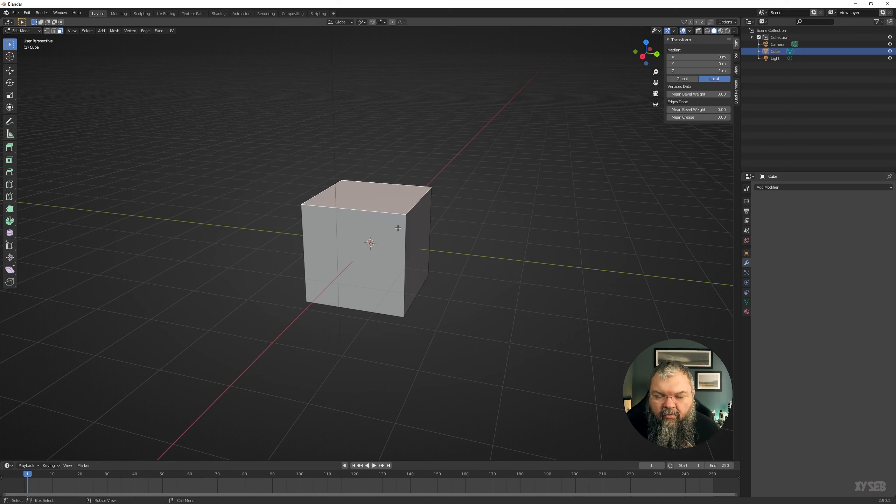
pyautogui.rightClick(355, 232)
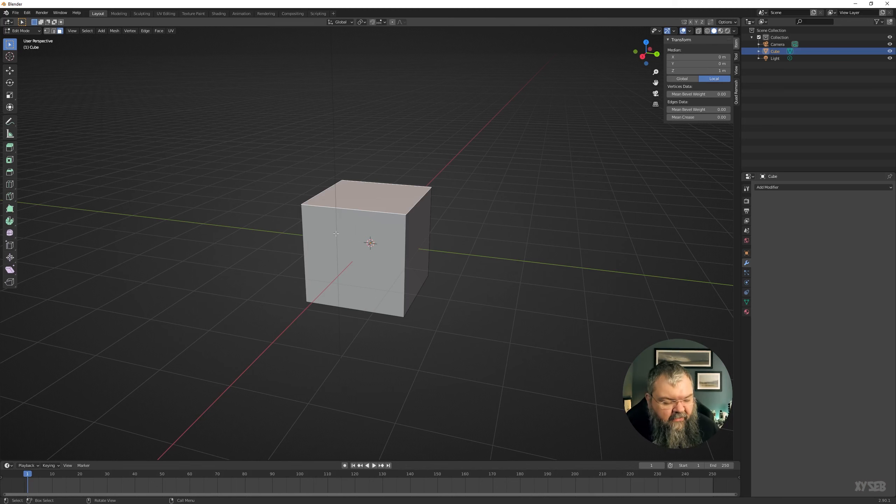
pyautogui.press('Tab')
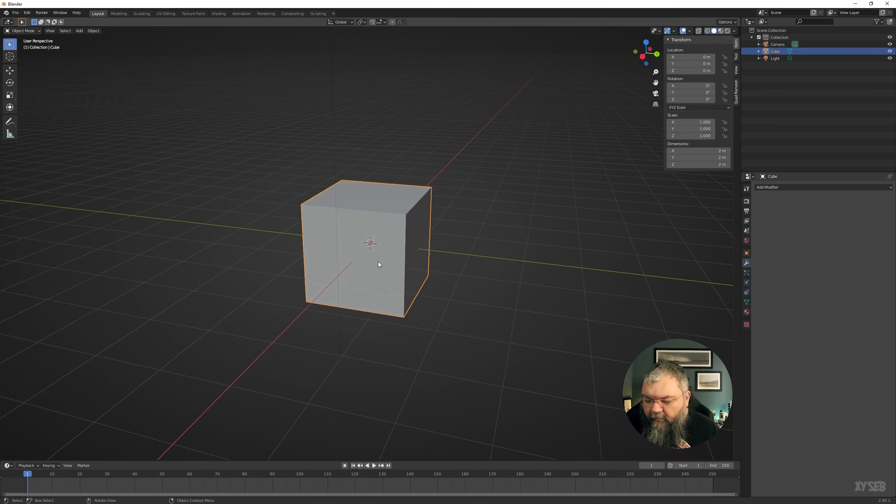
# - Delete the cube and add a fresh default cube
pyautogui.press('Delete')
pyautogui.hotkey('shift', 'a')
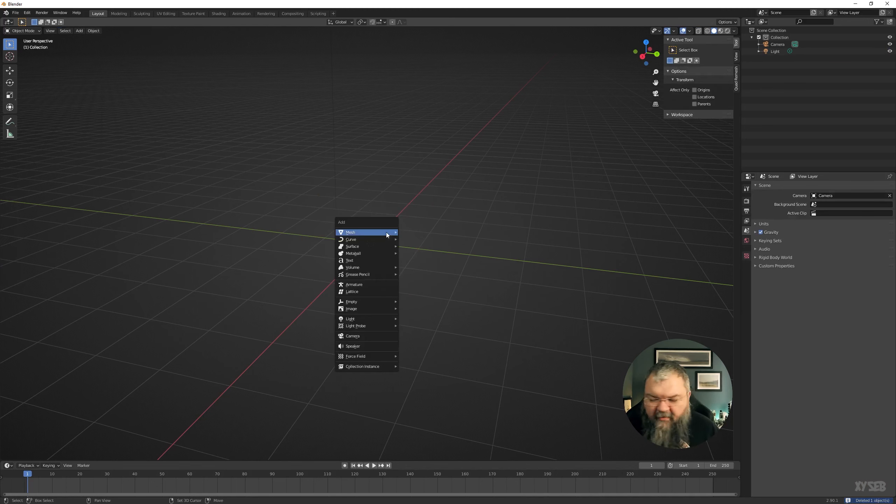
pyautogui.moveTo(387, 233)
pyautogui.click(430, 241)
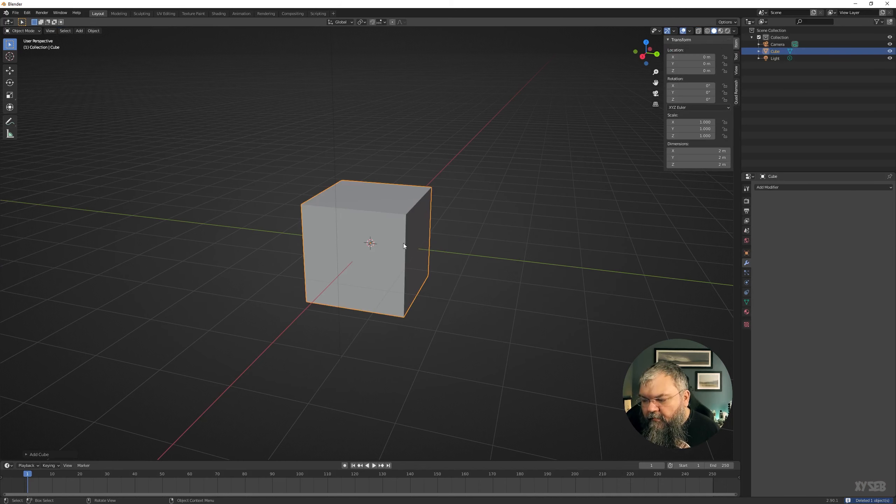
# - Give the cube a Subdivision modifier at viewport level 1 and apply it to the mesh
pyautogui.click(780, 187)
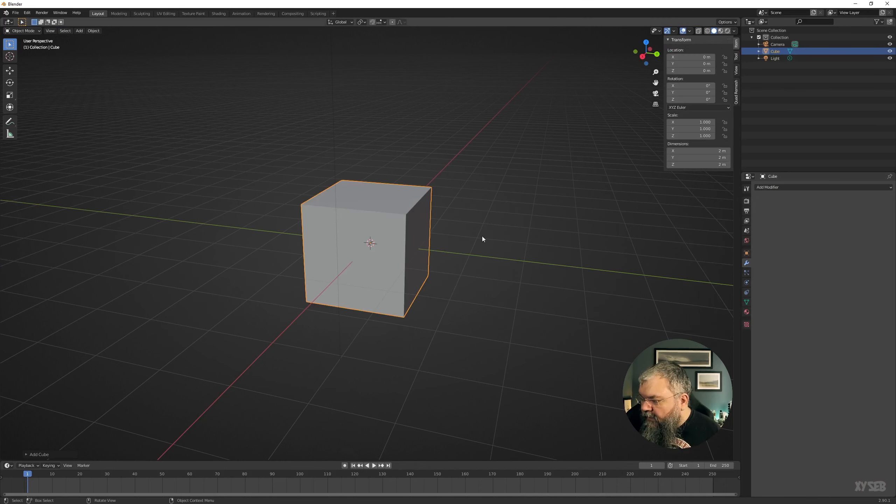
pyautogui.hotkey('ctrl', '1')
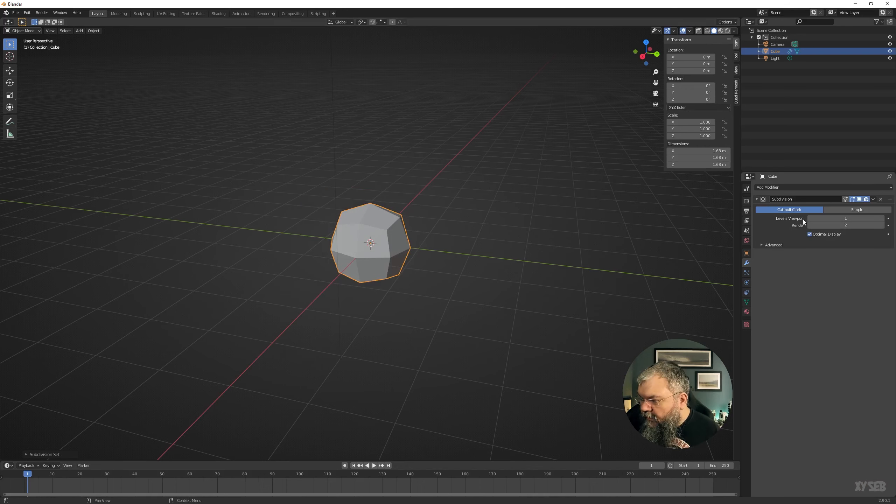
pyautogui.hotkey('ctrl', 'a')
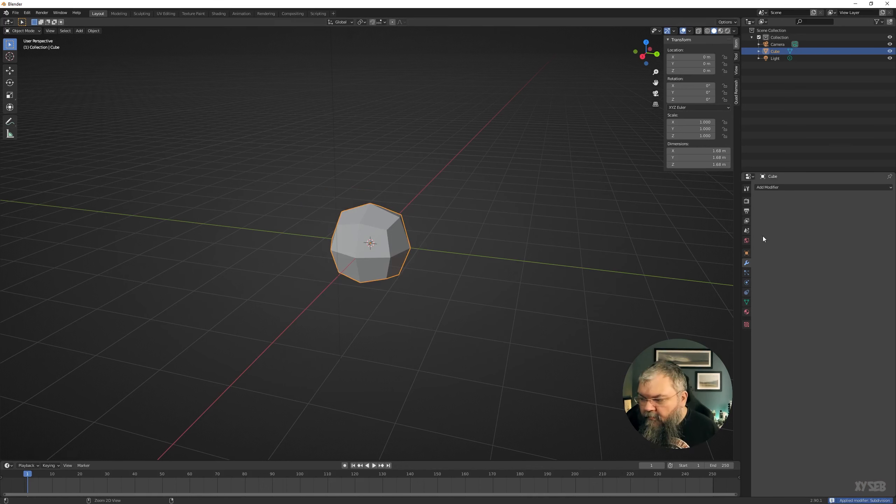
pyautogui.press('Tab')
pyautogui.press('Tab')
pyautogui.moveTo(407, 255); pyautogui.dragTo(432, 236, button='middle')
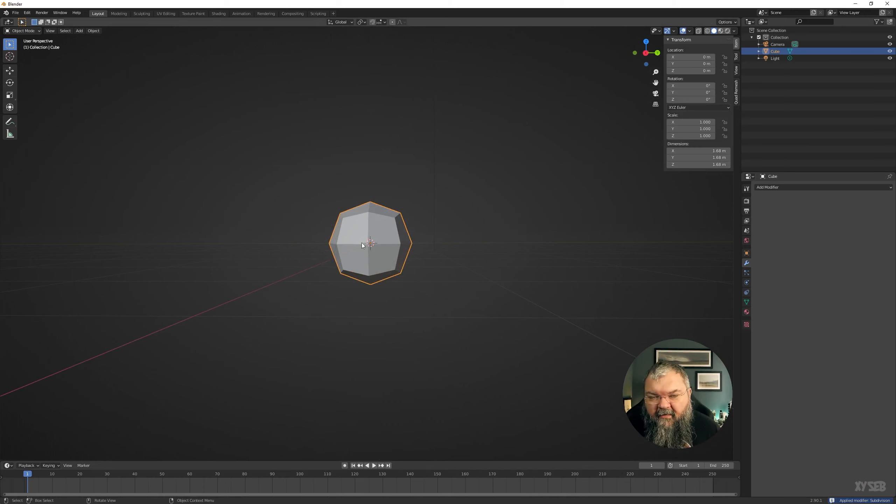
# - Add a UV sphere and move it about 2.2 m along Y, beside the subdivided cube
pyautogui.hotkey('shift', 'a')
pyautogui.moveTo(475, 251)
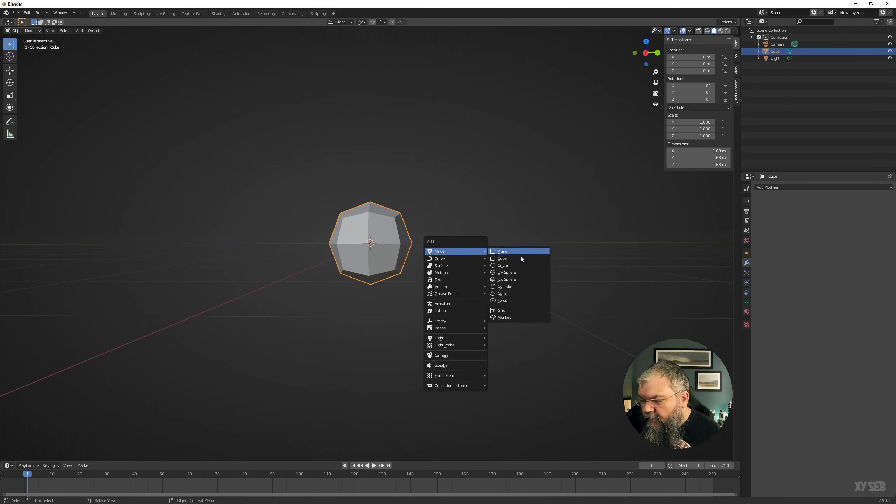
pyautogui.click(521, 274)
pyautogui.press('g')
pyautogui.press('y')
pyautogui.click(412, 293)
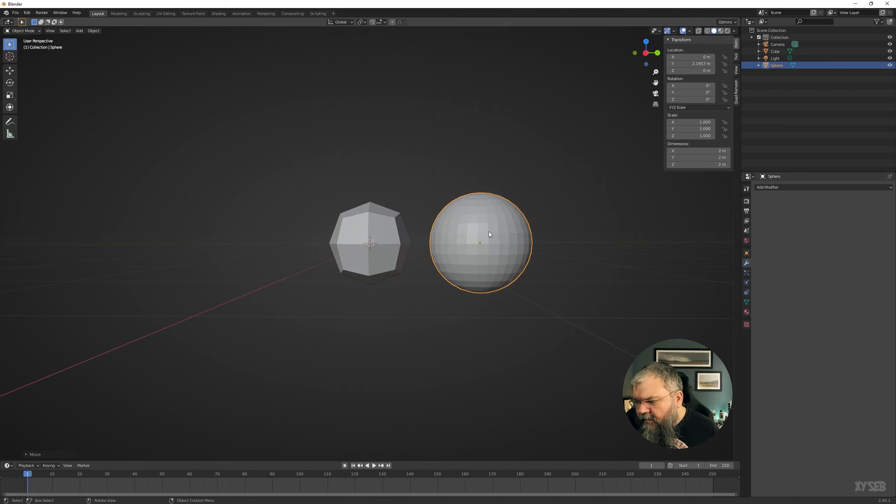
pyautogui.moveTo(488, 232); pyautogui.dragTo(477, 263, button='middle')
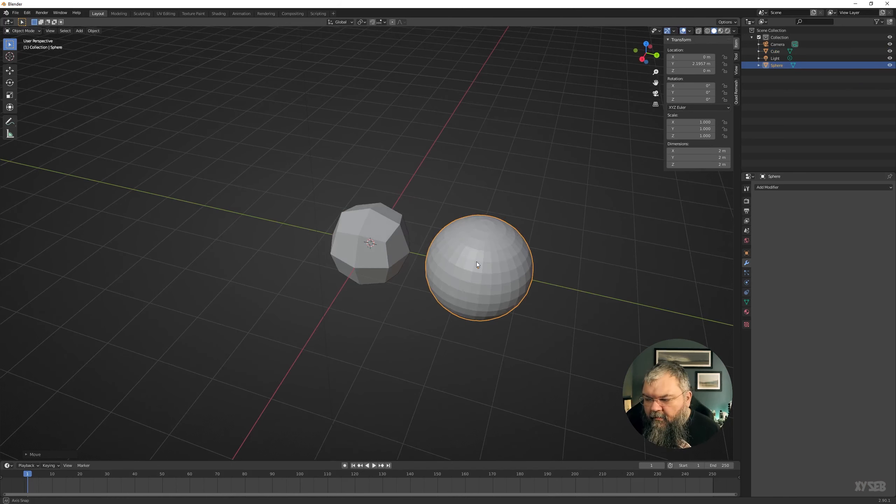
# - Select two adjacent front faces of the subdivided cube and inset them together by about 0.11 m
pyautogui.click(388, 246)
pyautogui.press('Tab')
pyautogui.scroll(4, 344, 255)
pyautogui.click(345, 255)
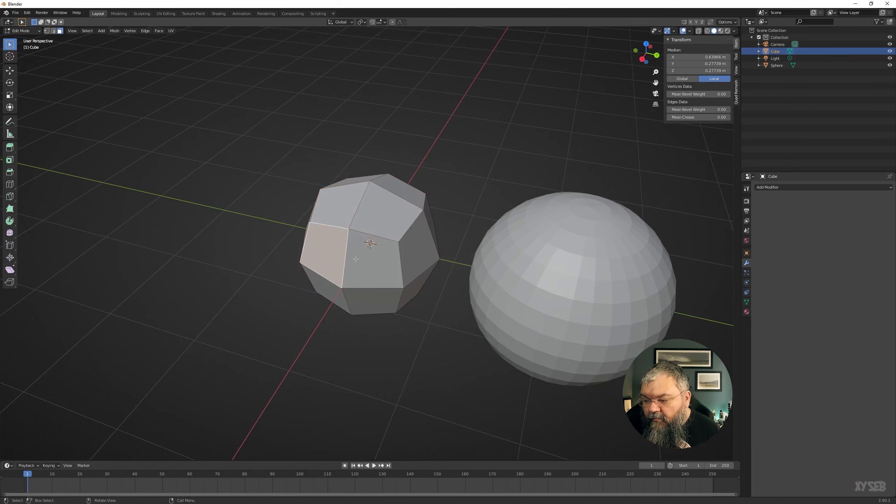
pyautogui.keyDown('shift'); pyautogui.click(364, 259); pyautogui.keyUp('shift')
pyautogui.press('i')
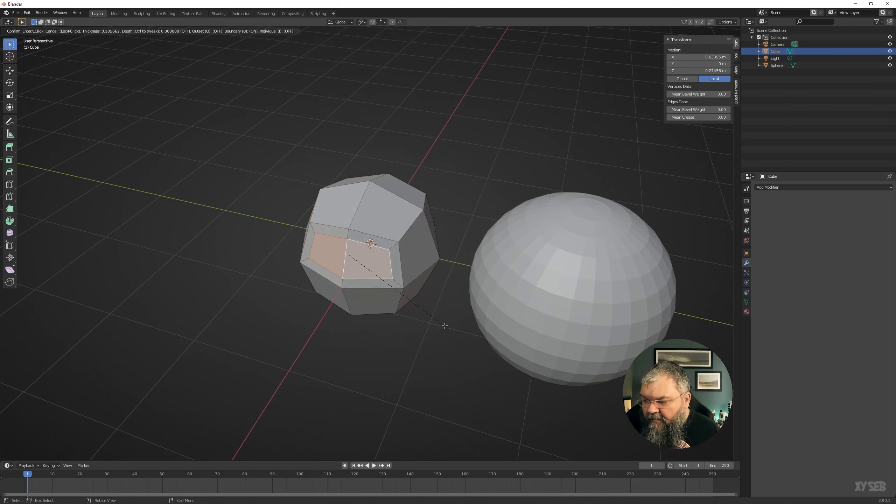
pyautogui.click(446, 326)
pyautogui.moveTo(446, 326); pyautogui.dragTo(363, 304, button='middle')
# - Extrude the inset faces inward into the subdivided cube and scale them down slightly to form a recess
pyautogui.press('e')
pyautogui.click(363, 291)
pyautogui.press('s')
pyautogui.click(364, 306)
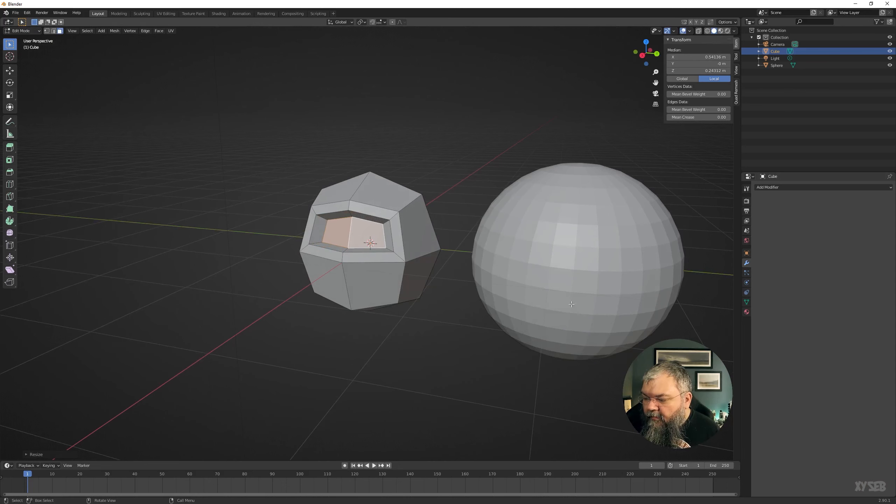
# - Select a closed rectangular ring of faces on the front of the UV sphere in Edit Mode
pyautogui.press('Tab')
pyautogui.click(601, 251)
pyautogui.press('Tab')
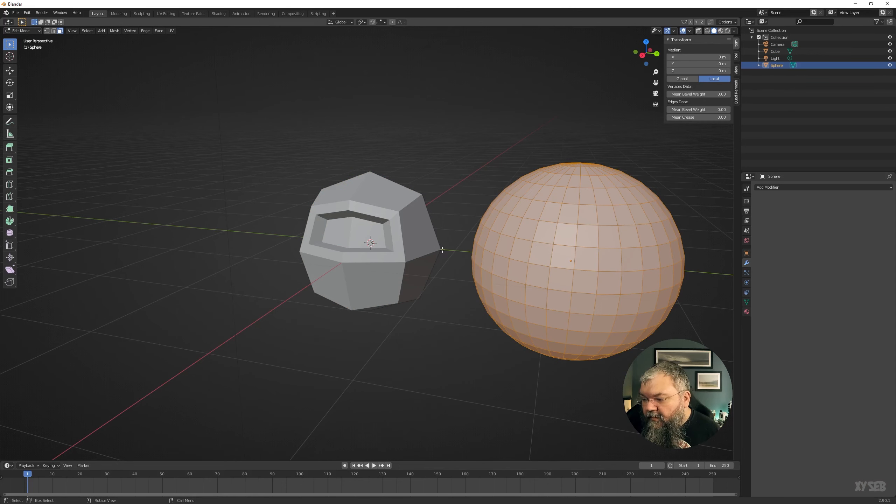
pyautogui.click(536, 212)
pyautogui.keyDown('ctrl'); pyautogui.click(517, 271); pyautogui.keyUp('ctrl')
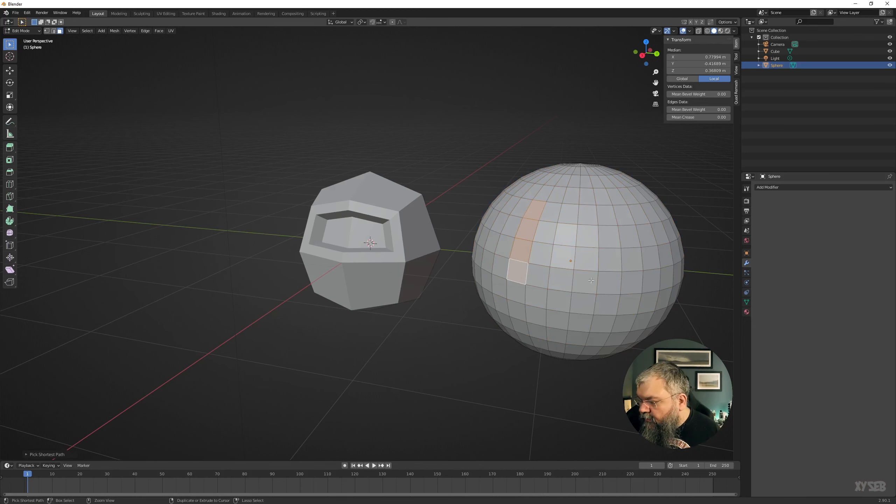
pyautogui.keyDown('ctrl'); pyautogui.click(651, 280); pyautogui.keyUp('ctrl')
pyautogui.keyDown('ctrl'); pyautogui.click(648, 220); pyautogui.keyUp('ctrl')
pyautogui.keyDown('ctrl'); pyautogui.click(542, 216); pyautogui.keyUp('ctrl')
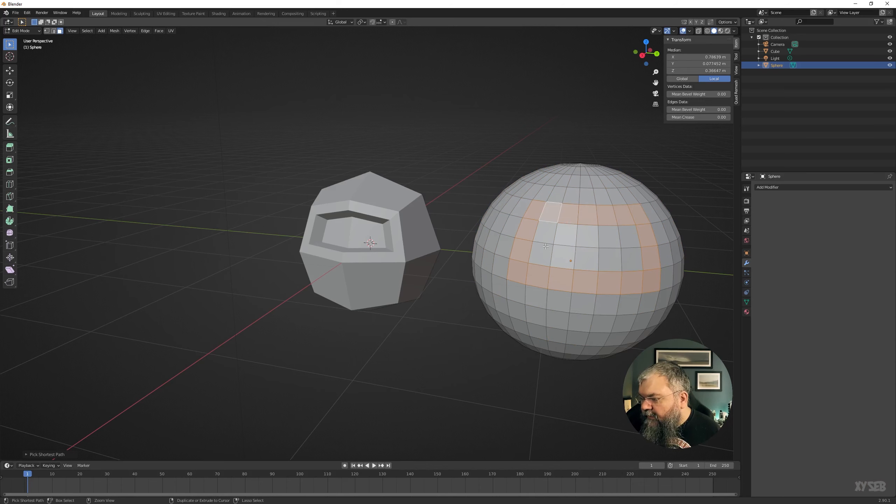
# - Add the faces inside the ring to the selection to cover the whole rectangular patch on the sphere
pyautogui.keyDown('ctrl'); pyautogui.click(542, 255); pyautogui.keyUp('ctrl')
pyautogui.keyDown('ctrl'); pyautogui.click(633, 260); pyautogui.keyUp('ctrl')
pyautogui.keyDown('ctrl'); pyautogui.click(630, 236); pyautogui.keyUp('ctrl')
pyautogui.keyDown('ctrl'); pyautogui.click(558, 238); pyautogui.keyUp('ctrl')
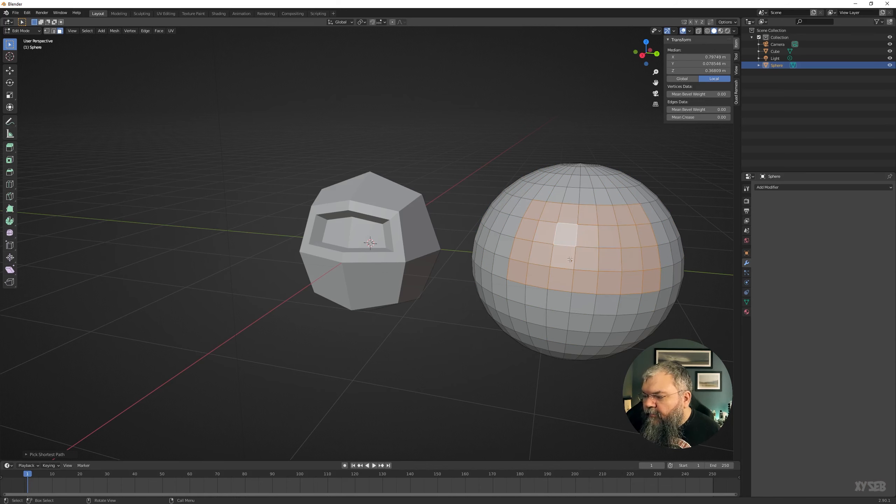
# - Return to Object Mode and add a Subdivision Surface modifier to the recessed cube with a viewport level of 3
pyautogui.moveTo(558, 238); pyautogui.dragTo(519, 294, button='middle')
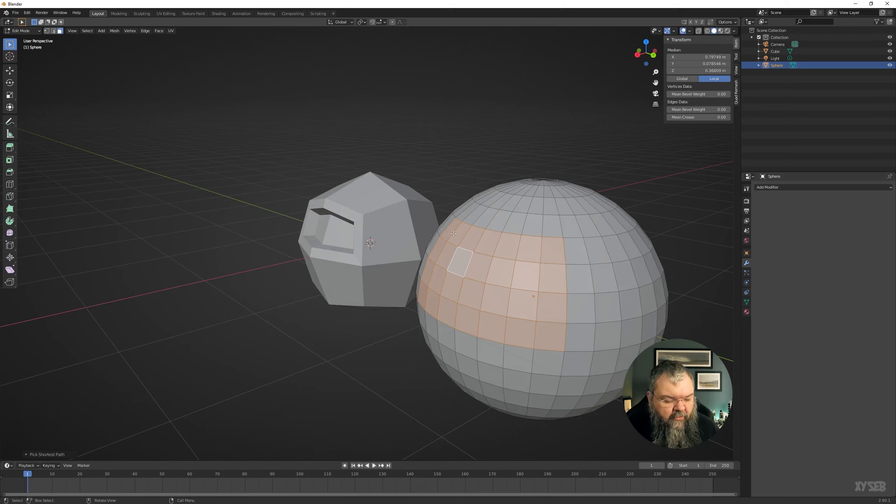
pyautogui.press('Tab')
pyautogui.click(406, 255)
pyautogui.click(778, 189)
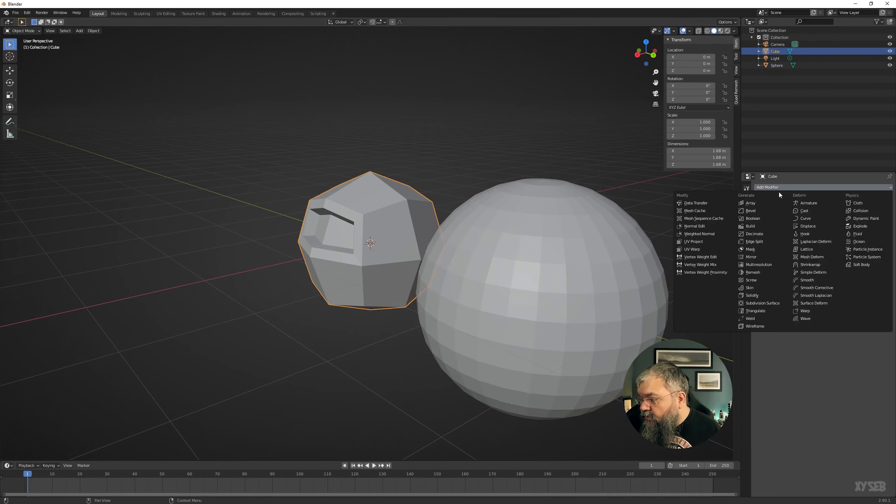
pyautogui.click(764, 304)
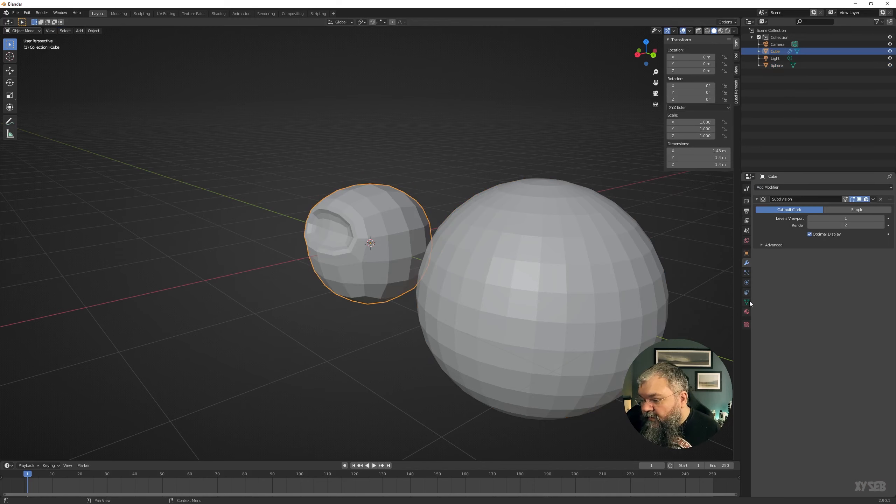
pyautogui.click(882, 218)
pyautogui.click(883, 218)
# - Select the edge loop around the recess opening in Edit Mode and set its mean crease to 1.00
pyautogui.moveTo(559, 251); pyautogui.dragTo(389, 249, button='middle')
pyautogui.press('Tab')
pyautogui.scroll(3, 361, 254)
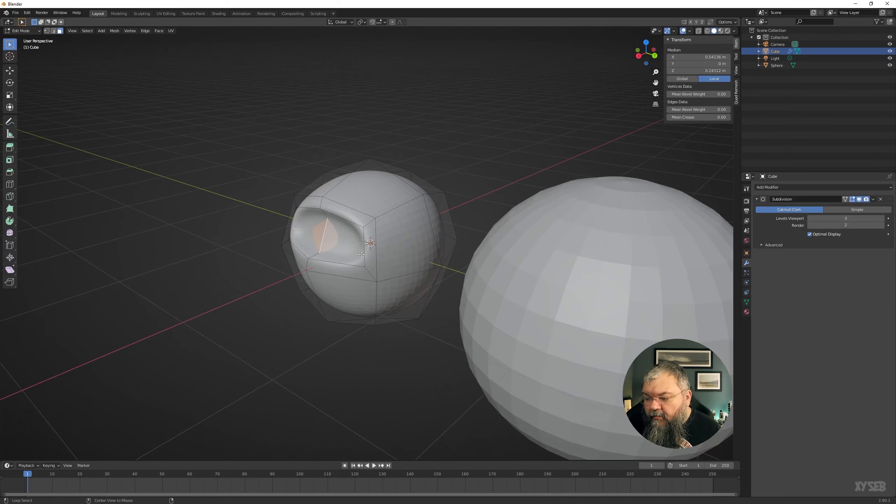
pyautogui.keyDown('alt'); pyautogui.click(362, 254); pyautogui.keyUp('alt')
pyautogui.press('2')
pyautogui.keyDown('alt'); pyautogui.click(361, 247); pyautogui.keyUp('alt')
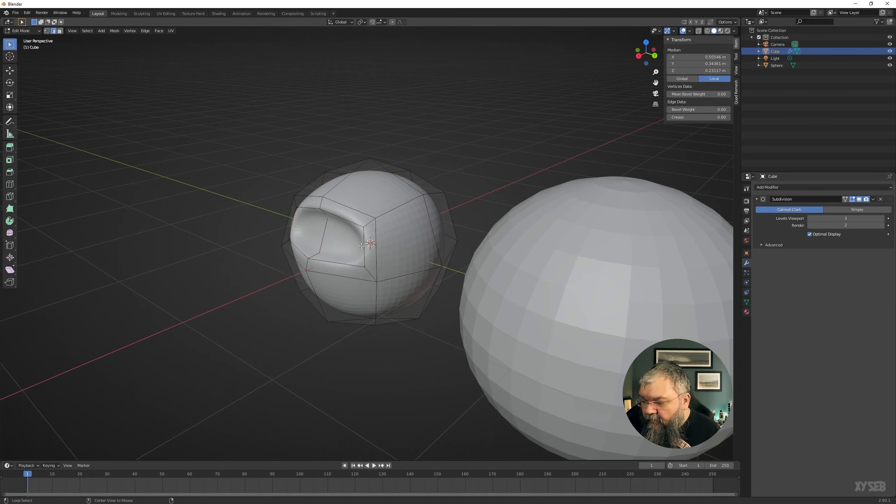
pyautogui.keyDown('alt'); pyautogui.click(344, 218); pyautogui.keyUp('alt')
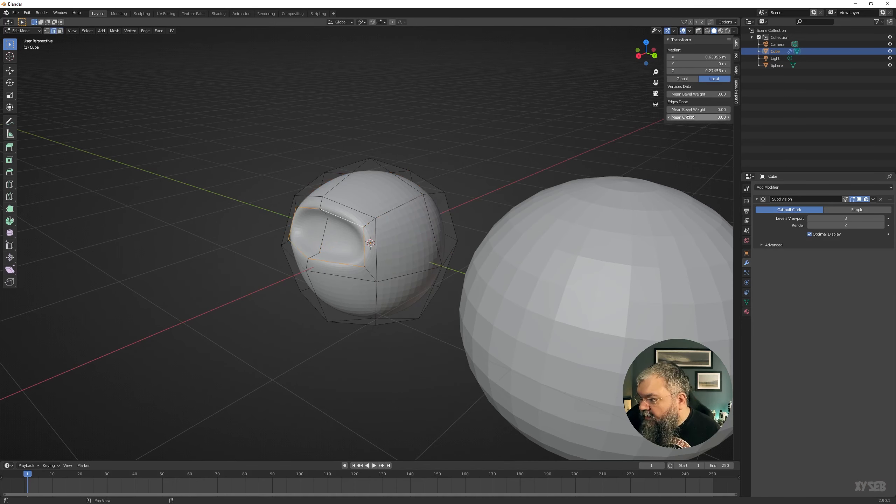
pyautogui.moveTo(689, 117); pyautogui.dragTo(724, 117)
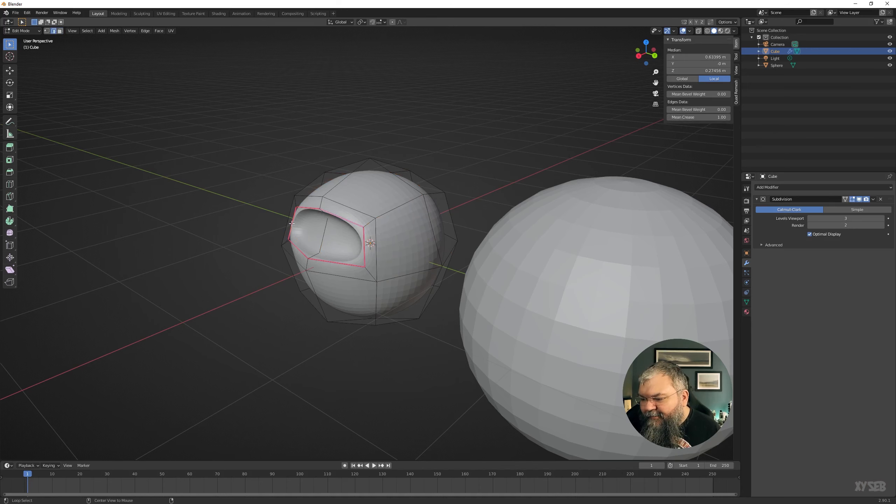
# - Crease another edge loop running just below the recess opening, and return to Object Mode
pyautogui.moveTo(354, 222); pyautogui.dragTo(379, 196, button='middle')
pyautogui.keyDown('alt'); pyautogui.click(379, 196); pyautogui.keyUp('alt')
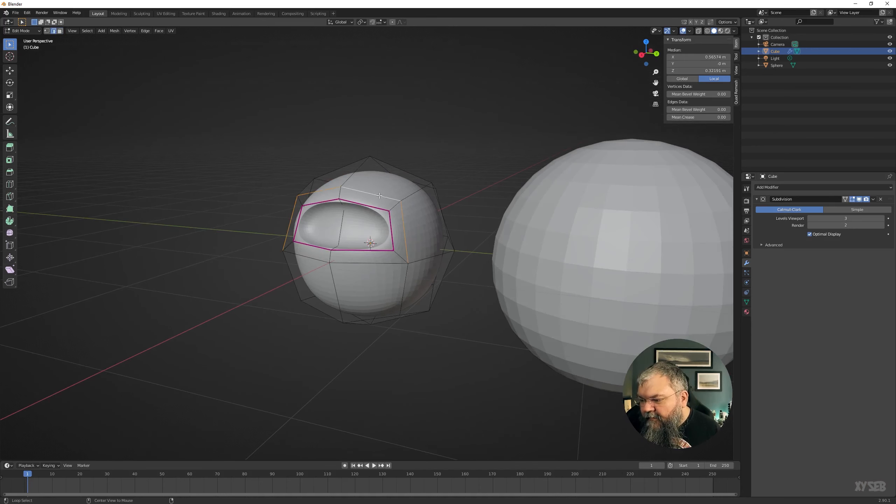
pyautogui.keyDown('alt'); pyautogui.click(382, 259); pyautogui.keyUp('alt')
pyautogui.moveTo(691, 117); pyautogui.dragTo(707, 117)
pyautogui.press('Tab')
pyautogui.scroll(-3, 494, 200)
pyautogui.moveTo(494, 201); pyautogui.dragTo(537, 206, button='middle')
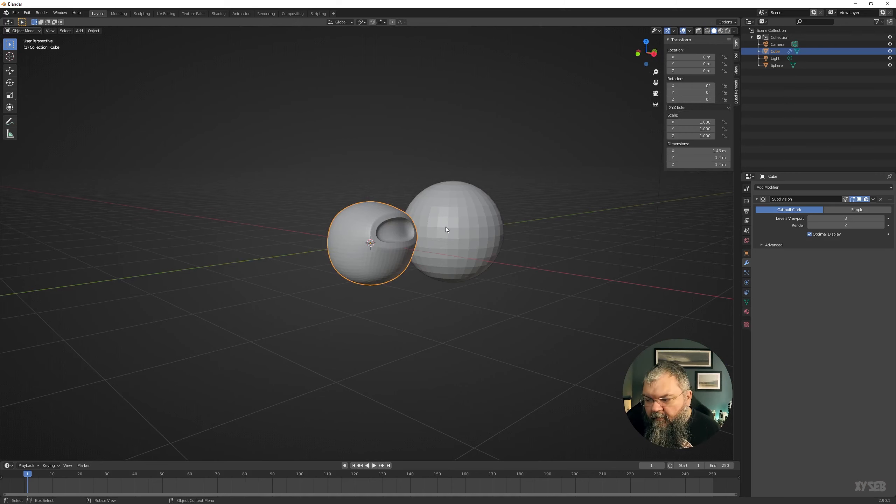
# - Delete the UV sphere and the recessed cube from the scene
pyautogui.moveTo(446, 227); pyautogui.dragTo(391, 241, button='middle')
pyautogui.moveTo(441, 265); pyautogui.dragTo(483, 204, button='middle')
pyautogui.click(490, 269)
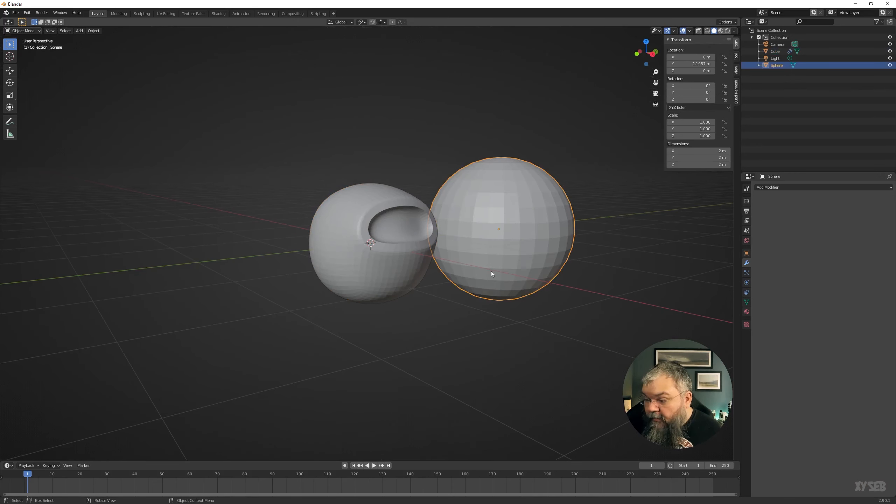
pyautogui.press('Delete')
pyautogui.click(344, 263)
pyautogui.press('Delete')
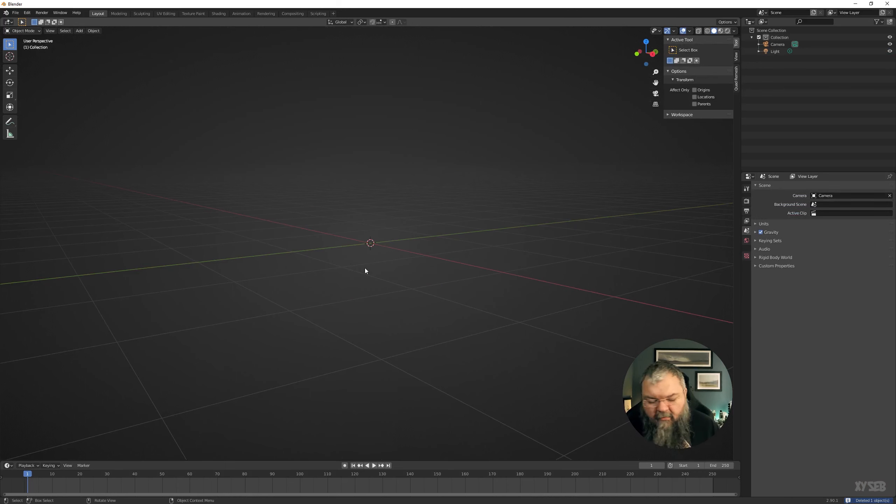
# - Add a new mesh cube at the origin and open it in Edit Mode
pyautogui.hotkey('shift', 'a')
pyautogui.moveTo(363, 266)
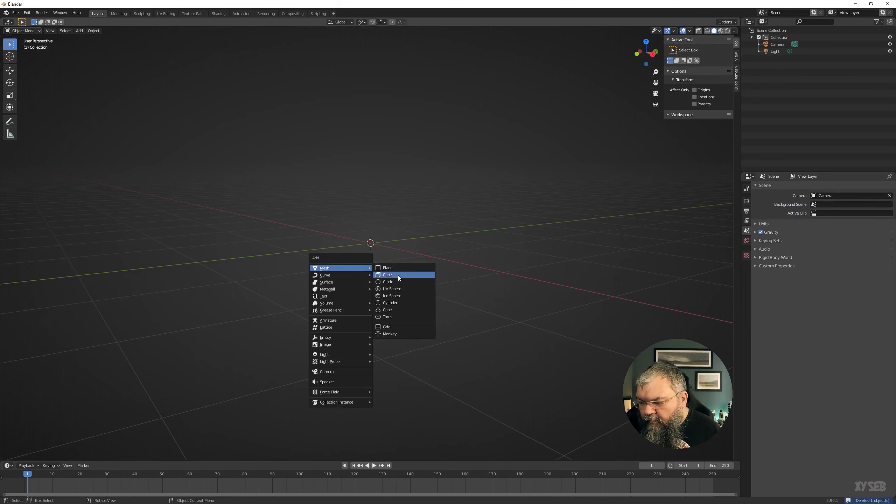
pyautogui.click(398, 276)
pyautogui.moveTo(399, 244); pyautogui.dragTo(440, 270, button='middle')
pyautogui.press('Tab')
pyautogui.scroll(-5, 384, 272)
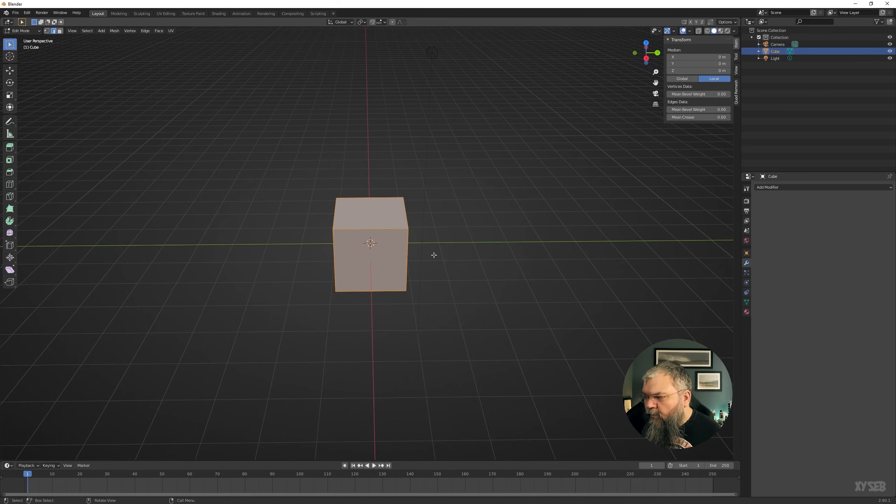
pyautogui.moveTo(480, 241); pyautogui.dragTo(382, 259, button='middle')
pyautogui.press('Tab')
pyautogui.press('Tab')
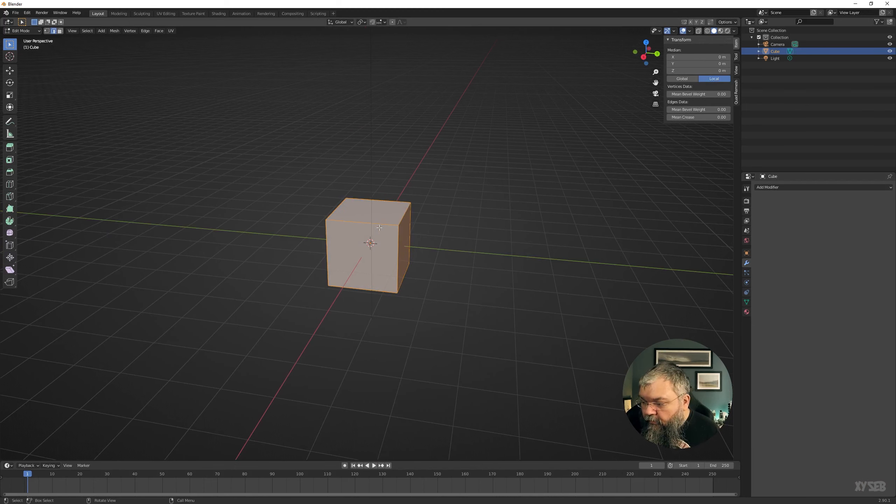
# - Set the mean crease of the cube's four top edges to 1.00 and add a Subdivision Surface modifier
pyautogui.moveTo(301, 175); pyautogui.dragTo(442, 235)
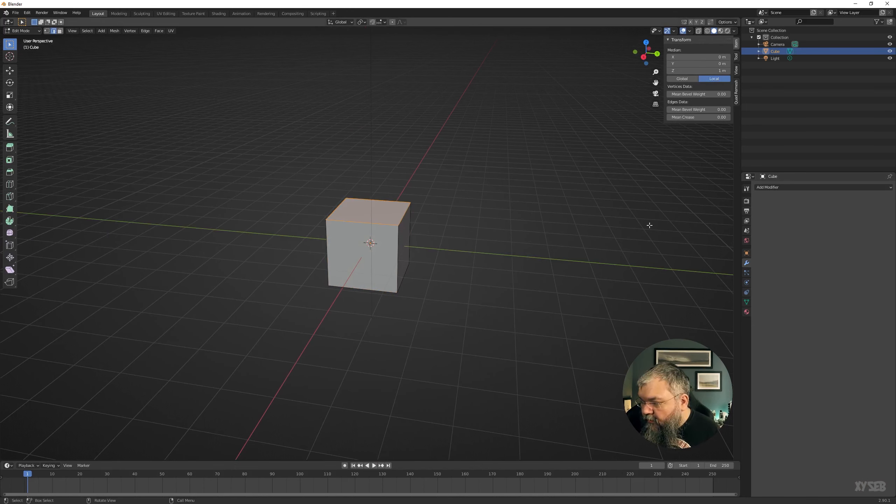
pyautogui.moveTo(687, 117); pyautogui.dragTo(730, 117)
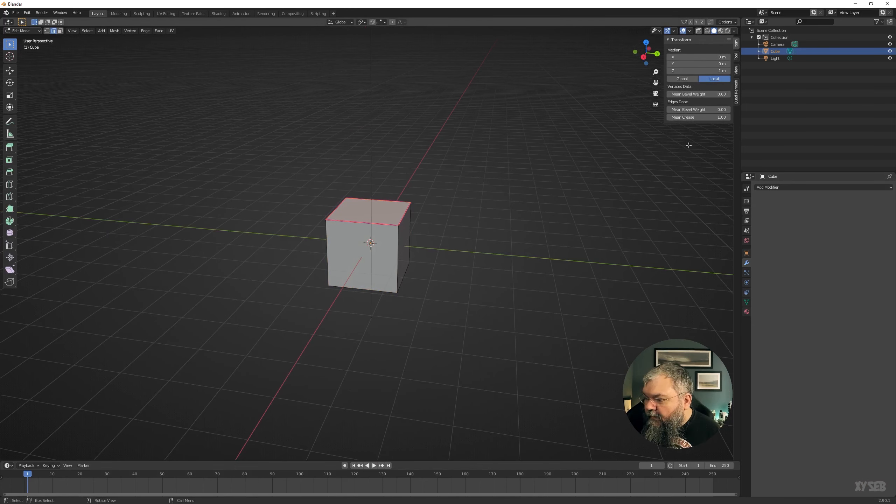
pyautogui.click(779, 187)
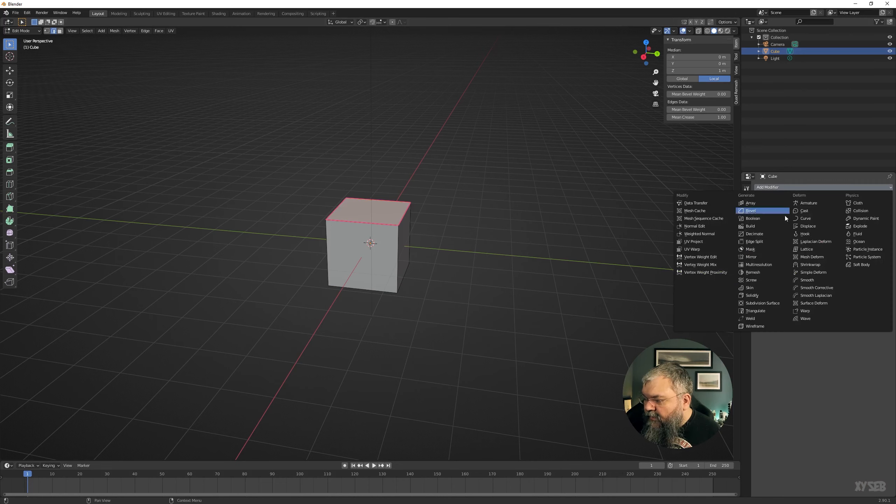
pyautogui.click(766, 302)
# - Set the crease of all the cube's bottom edges to 1.00, including the one missed by the first selection
pyautogui.moveTo(494, 303); pyautogui.dragTo(531, 296, button='middle')
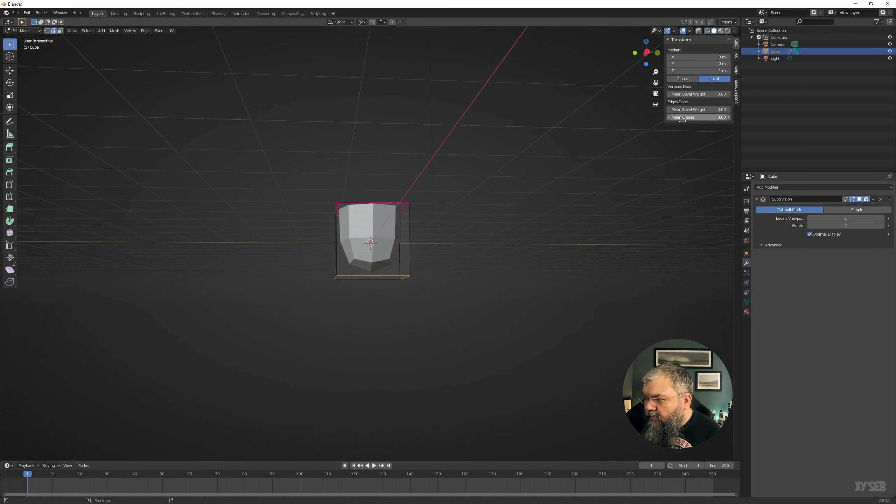
pyautogui.moveTo(685, 117); pyautogui.dragTo(730, 118)
pyautogui.moveTo(470, 194); pyautogui.dragTo(336, 276, button='middle')
pyautogui.click(394, 286)
pyautogui.moveTo(681, 117); pyautogui.dragTo(724, 118)
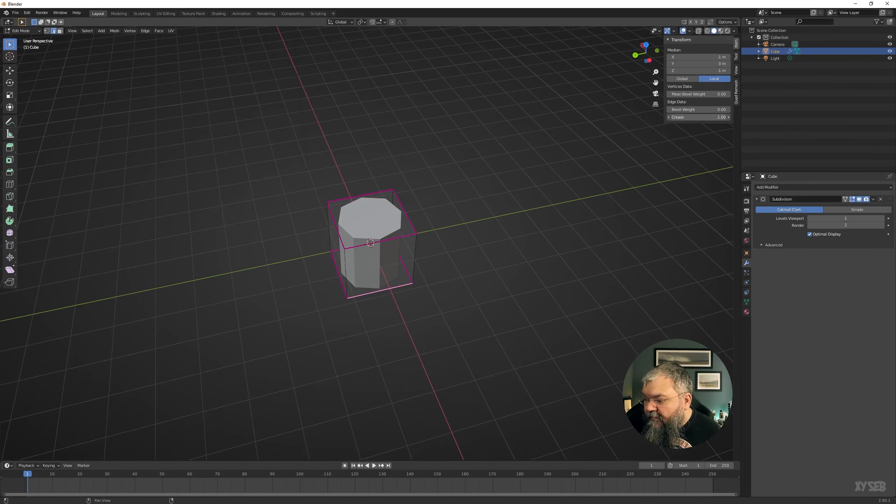
pyautogui.moveTo(314, 250); pyautogui.dragTo(409, 221, button='middle')
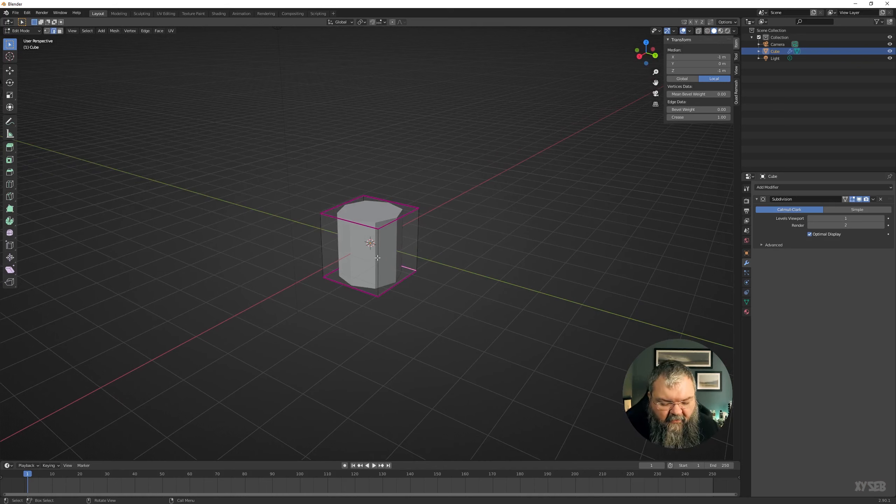
# - Rotate the entire mesh by 90° in the right side view so the cylinder lies on its side
pyautogui.press('KP_3')
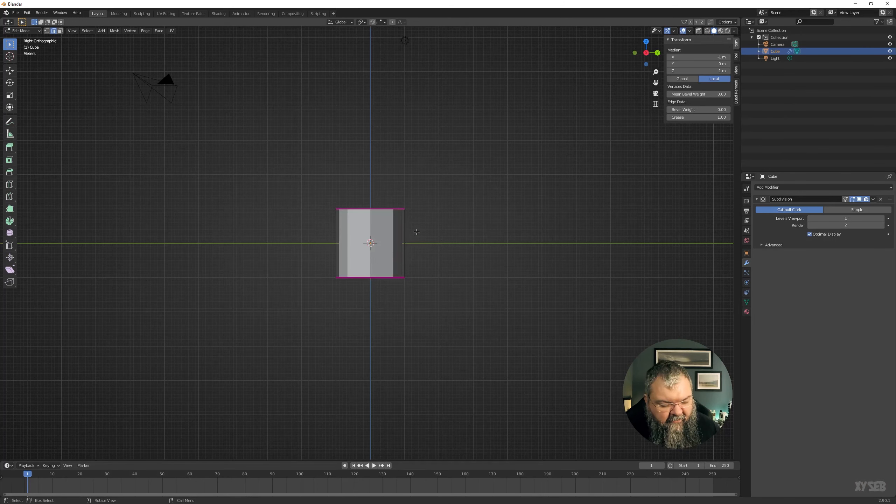
pyautogui.press('a')
pyautogui.press('r')
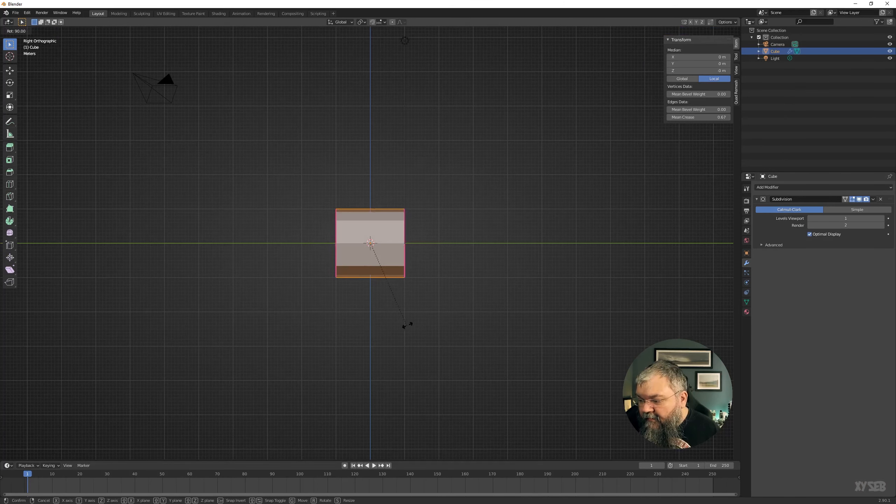
pyautogui.click(407, 325)
pyautogui.moveTo(394, 314); pyautogui.dragTo(342, 252, button='middle')
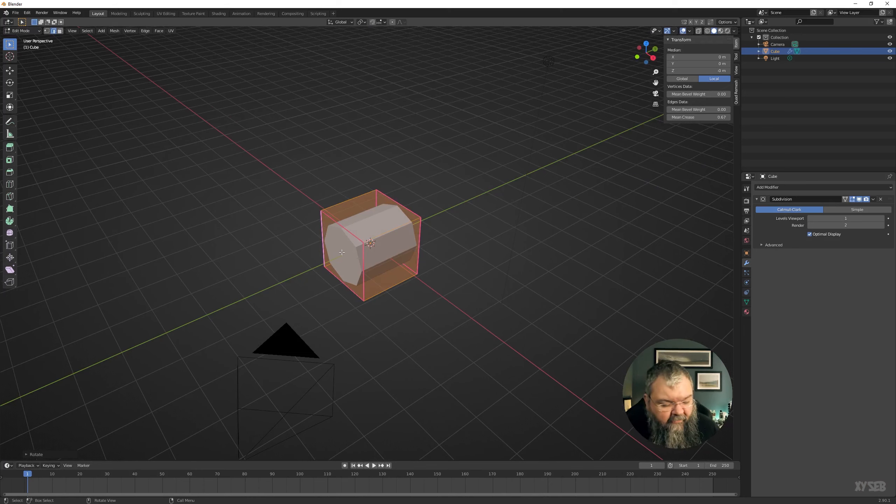
# - Select the whole mesh in face selection mode and set its mean crease to 0.00
pyautogui.press('3')
pyautogui.click(352, 272)
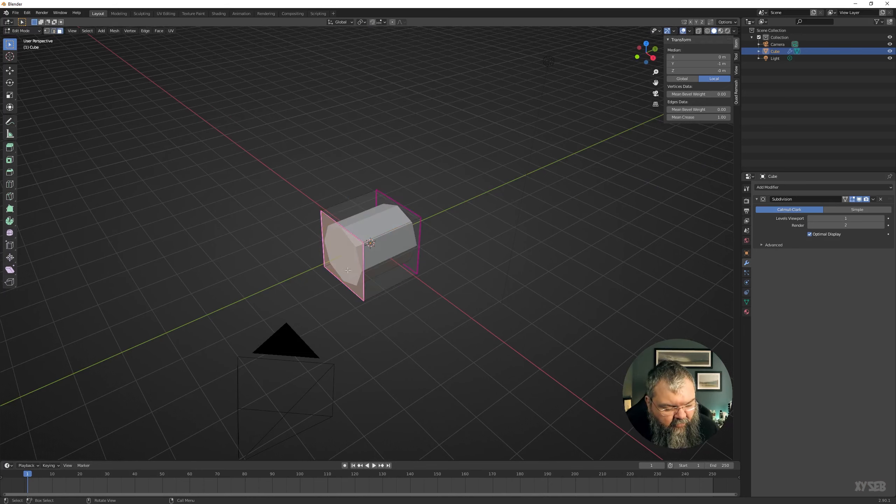
pyautogui.press('a')
pyautogui.moveTo(702, 118); pyautogui.dragTo(667, 118)
# - Extrude the front end face outward by about 0.64 m and again by about 2.25 m
pyautogui.click(353, 270)
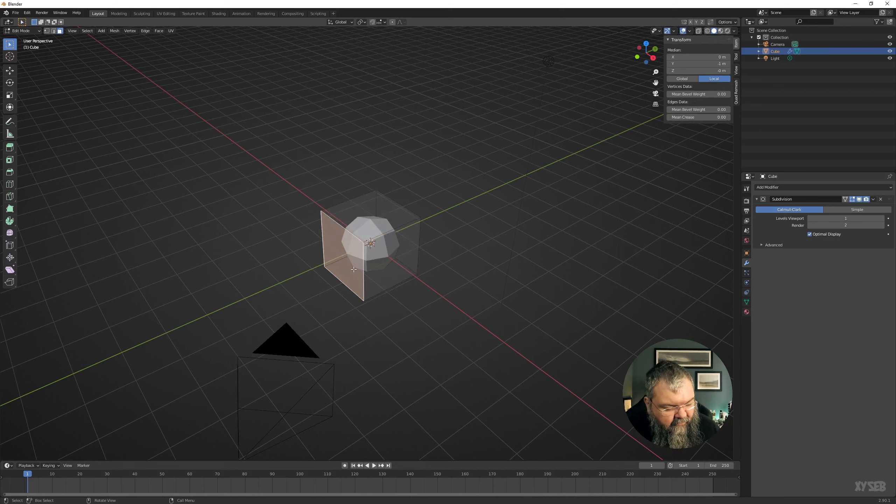
pyautogui.press('e')
pyautogui.click(310, 279)
pyautogui.press('e')
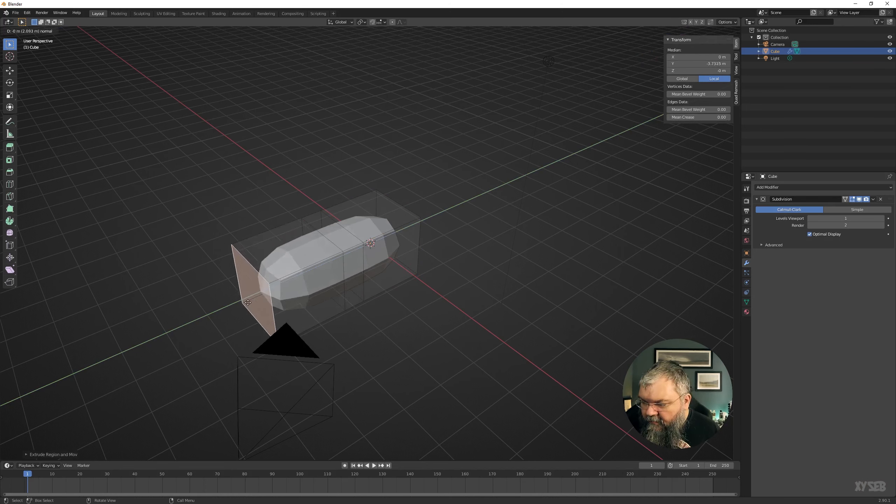
pyautogui.click(239, 303)
# - Lower the top edge of the front end by about 0.885 m and the top edge at Y -1 m by about 0.24 m
pyautogui.press('g')
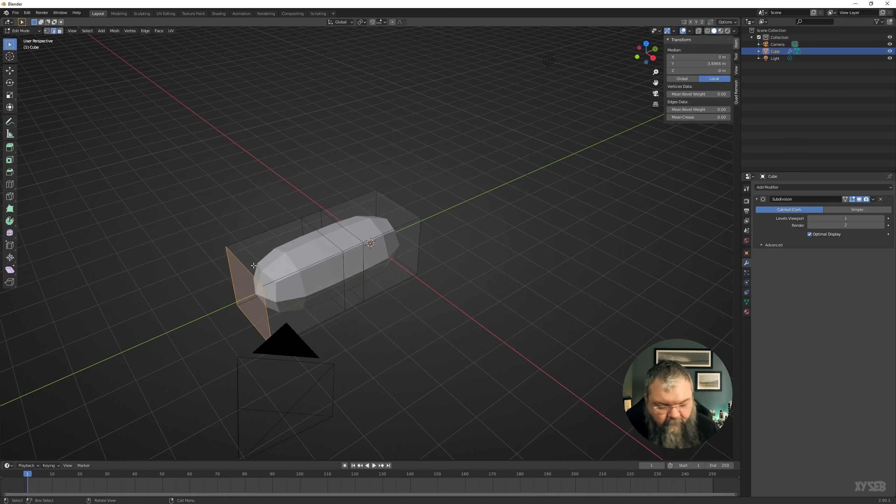
pyautogui.press('z')
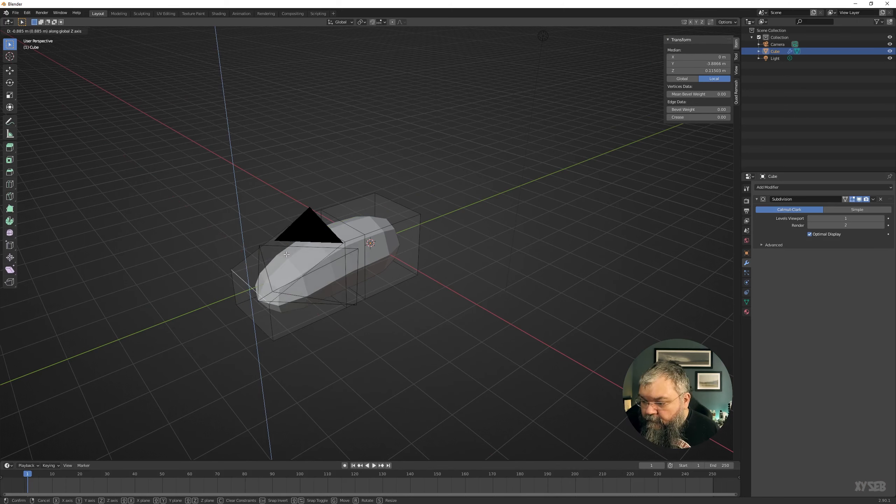
pyautogui.click(287, 255)
pyautogui.click(333, 237)
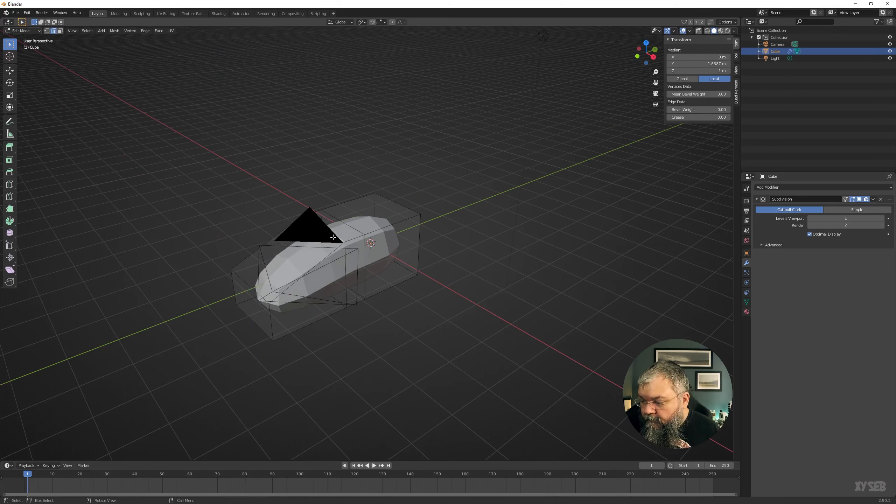
pyautogui.press('g')
pyautogui.press('z')
pyautogui.click(356, 235)
# - Select the sloped top face at the front, extrude it in place and scale it to about 0.69
pyautogui.moveTo(355, 235); pyautogui.dragTo(266, 266, button='middle')
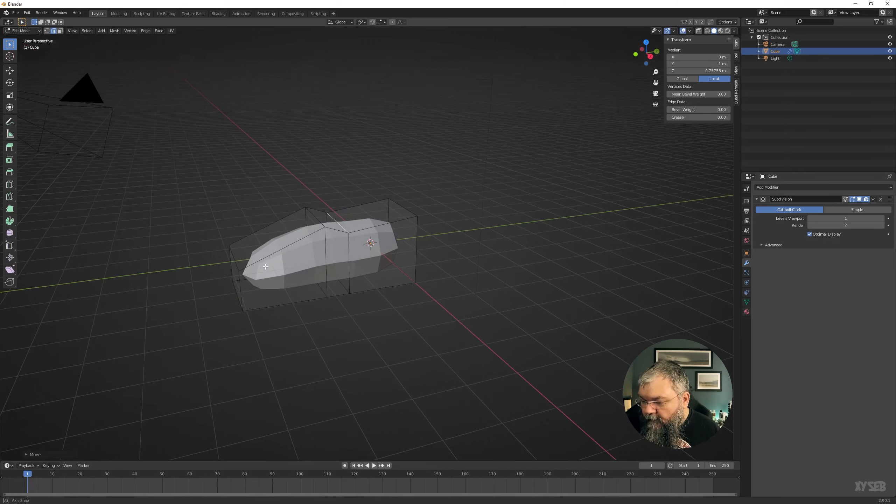
pyautogui.press('3')
pyautogui.click(291, 257)
pyautogui.click(276, 239)
pyautogui.moveTo(275, 239); pyautogui.dragTo(431, 295, button='middle')
pyautogui.press('e')
pyautogui.press('s')
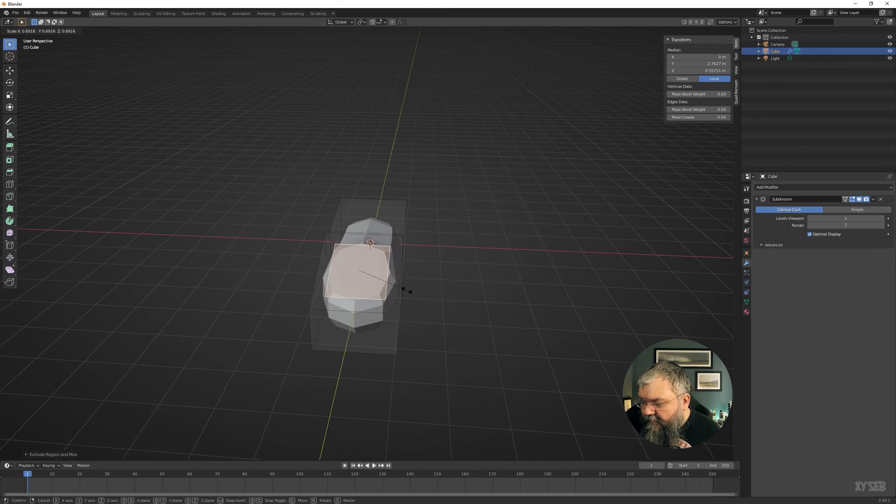
pyautogui.click(406, 291)
pyautogui.moveTo(430, 294); pyautogui.dragTo(366, 287, button='middle')
# - Extrude the scaled top face inward by about 0.1 m, and extrude it back outward by about 0.07 m
pyautogui.press('e')
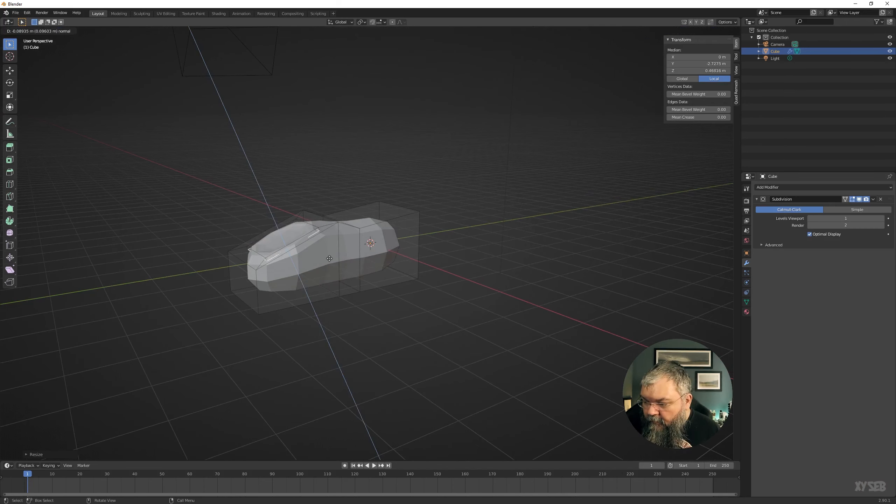
pyautogui.click(330, 259)
pyautogui.press('KP_3')
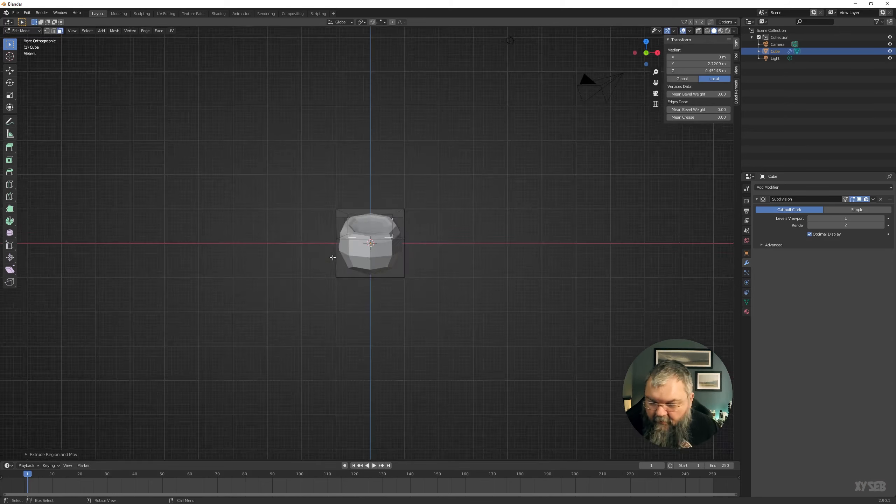
pyautogui.scroll(3, 235, 239)
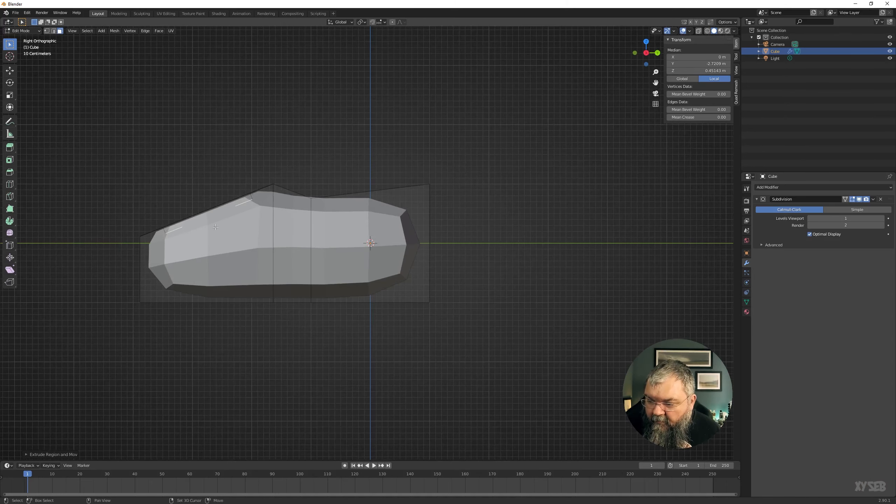
pyautogui.keyDown('shift'); pyautogui.moveTo(216, 226); pyautogui.dragTo(420, 291, button='middle'); pyautogui.keyUp('shift')
pyautogui.scroll(2, 438, 285)
pyautogui.press('g')
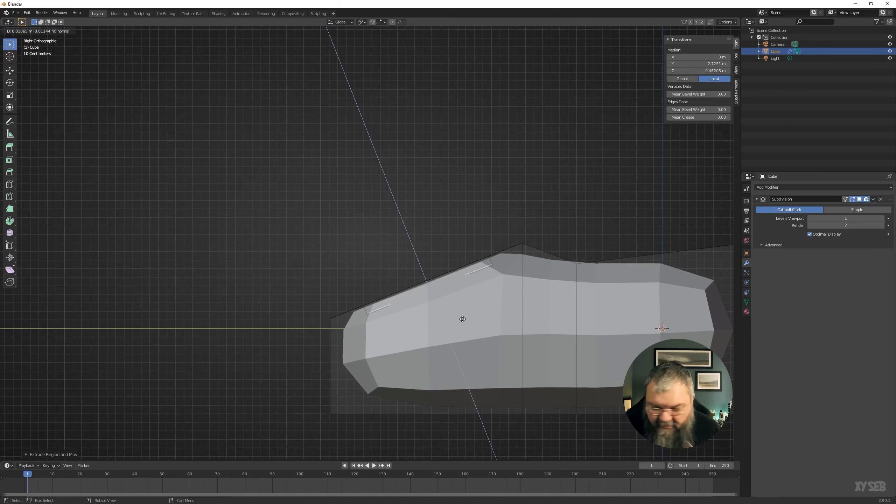
pyautogui.click(461, 316)
# - Rotate the extruded nail face to a flatter angle in side view and stretch it along the Y axis
pyautogui.press('r')
pyautogui.click(558, 298)
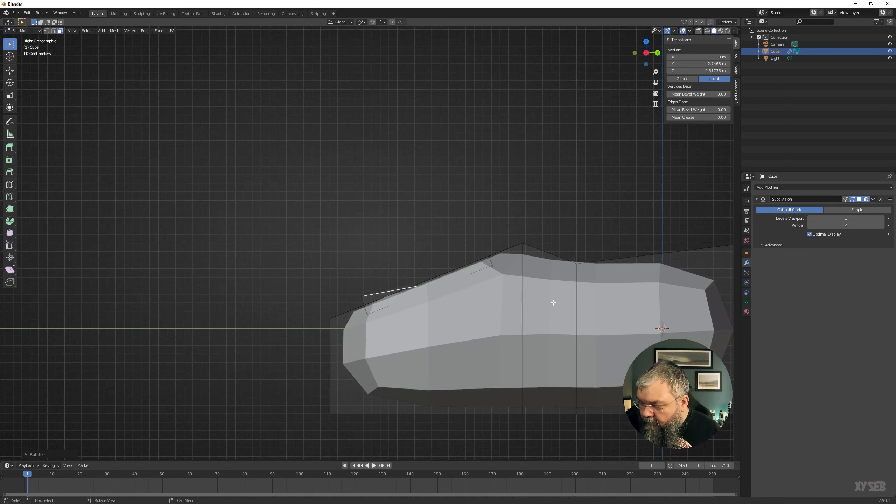
pyautogui.press('s')
pyautogui.press('y')
pyautogui.click(554, 282)
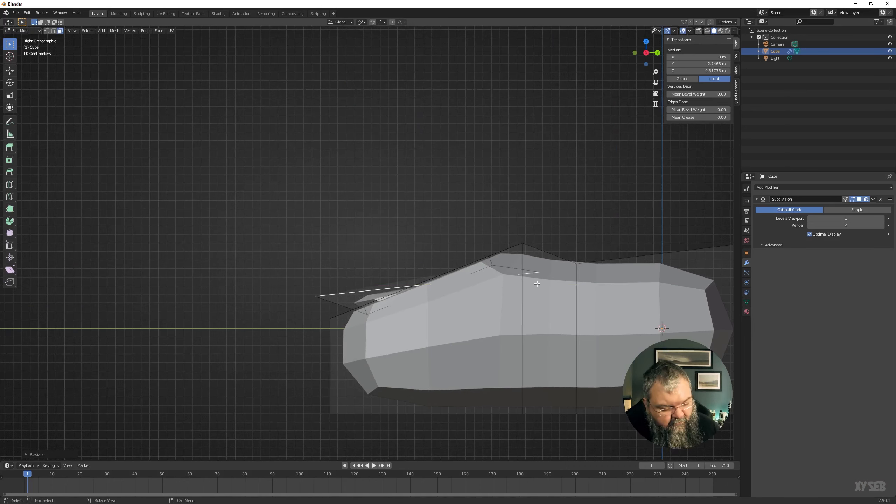
# - Move the nail face along the Y axis by about -0.42 m so it overhangs the front end
pyautogui.press('g')
pyautogui.press('y')
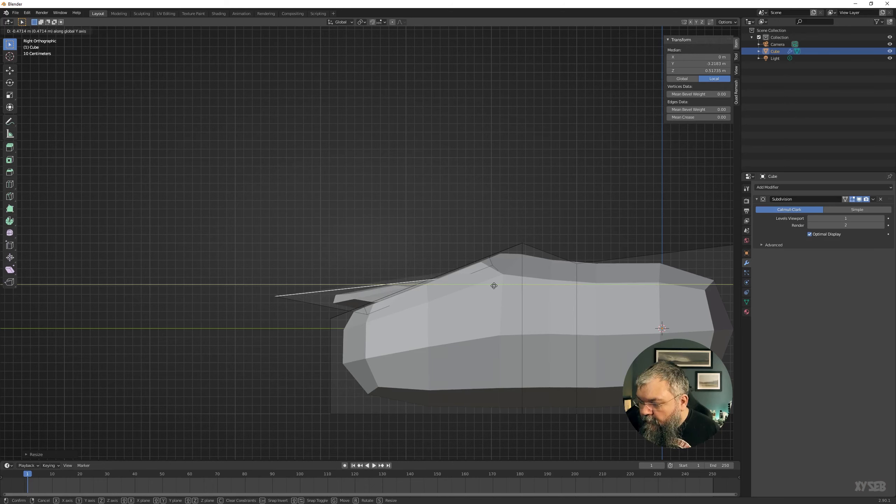
pyautogui.click(498, 284)
# - Set the Subdivision modifier's viewport level to 3
pyautogui.moveTo(409, 279); pyautogui.dragTo(458, 309, button='middle')
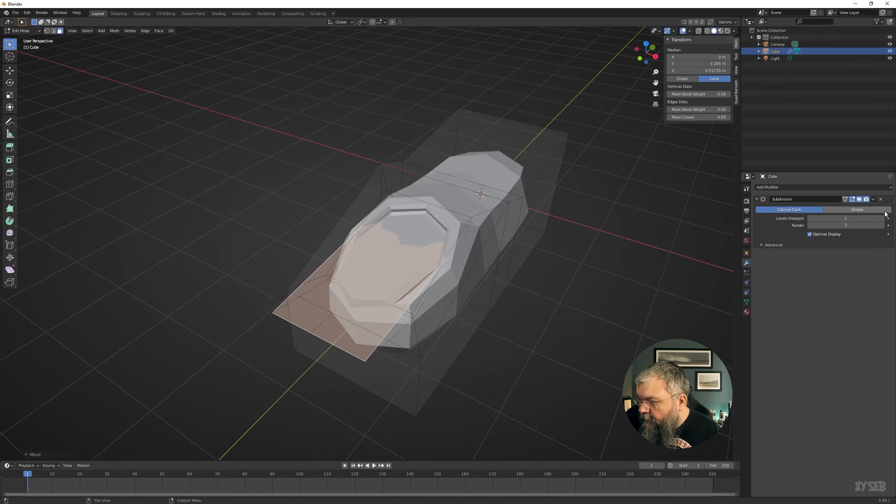
pyautogui.click(881, 218)
pyautogui.click(880, 218)
# - Examine the smoothed finger shape and its nail from several angles in Object Mode and Edit Mode
pyautogui.scroll(-3, 514, 257)
pyautogui.moveTo(515, 257); pyautogui.dragTo(436, 266, button='middle')
pyautogui.press('Tab')
pyautogui.scroll(-4, 457, 322)
pyautogui.moveTo(456, 323); pyautogui.dragTo(357, 282, button='middle')
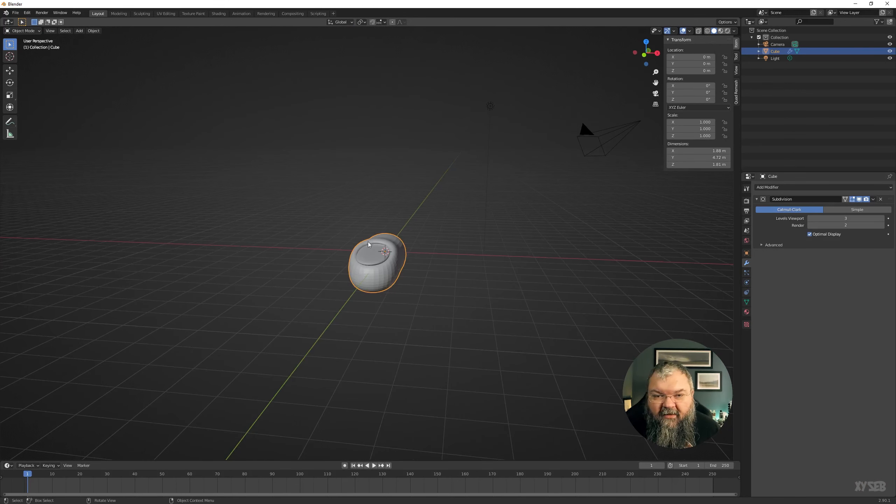
pyautogui.moveTo(369, 245); pyautogui.dragTo(434, 261, button='middle')
pyautogui.press('Tab')
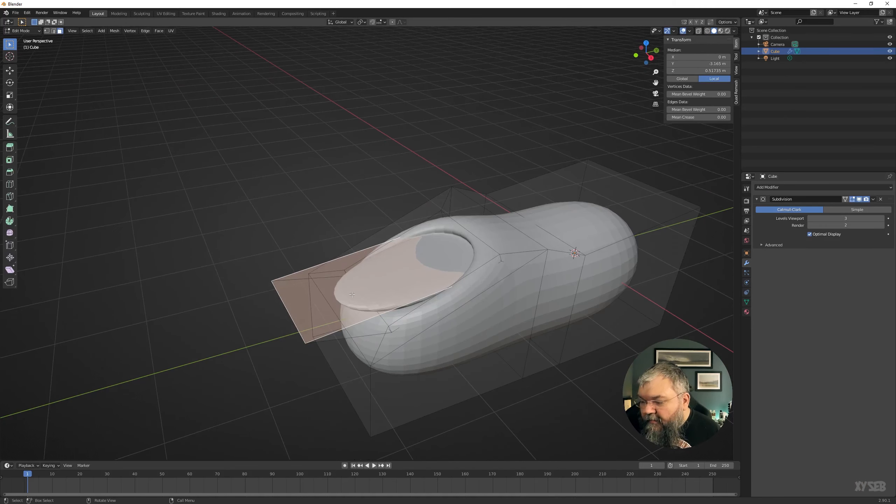
pyautogui.moveTo(362, 289); pyautogui.dragTo(259, 330, button='middle')
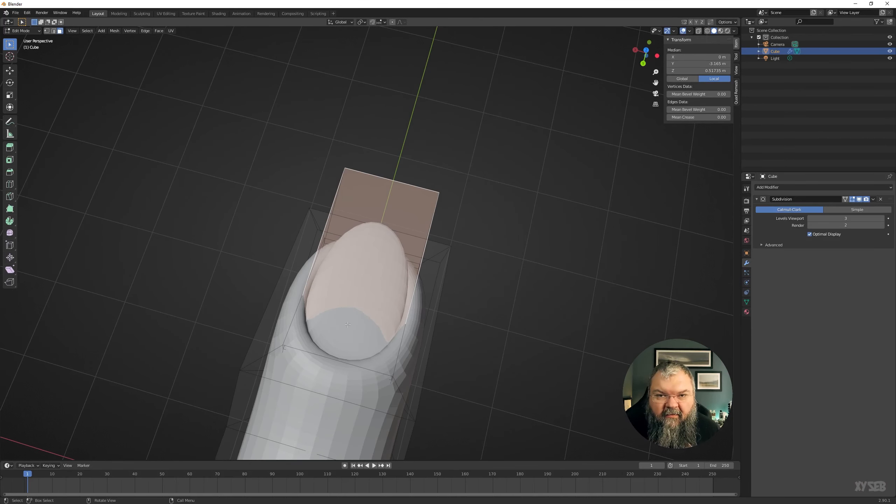
pyautogui.moveTo(347, 324); pyautogui.dragTo(452, 255, button='middle')
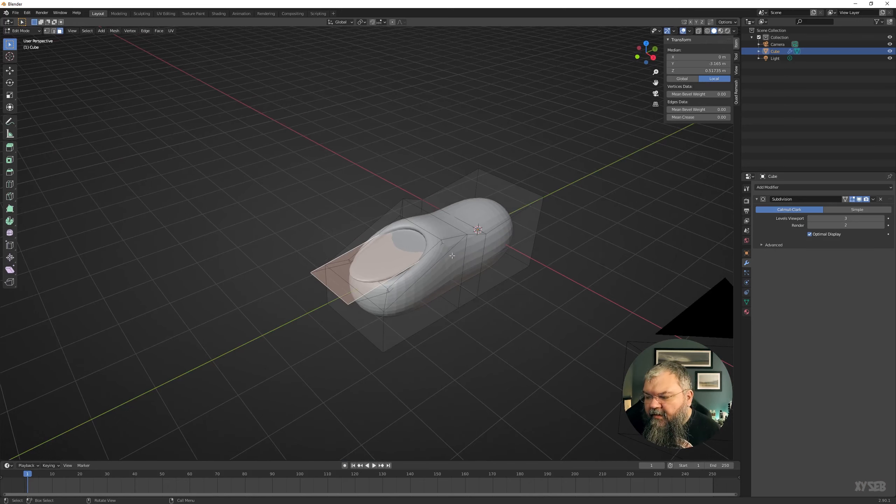
pyautogui.press('Tab')
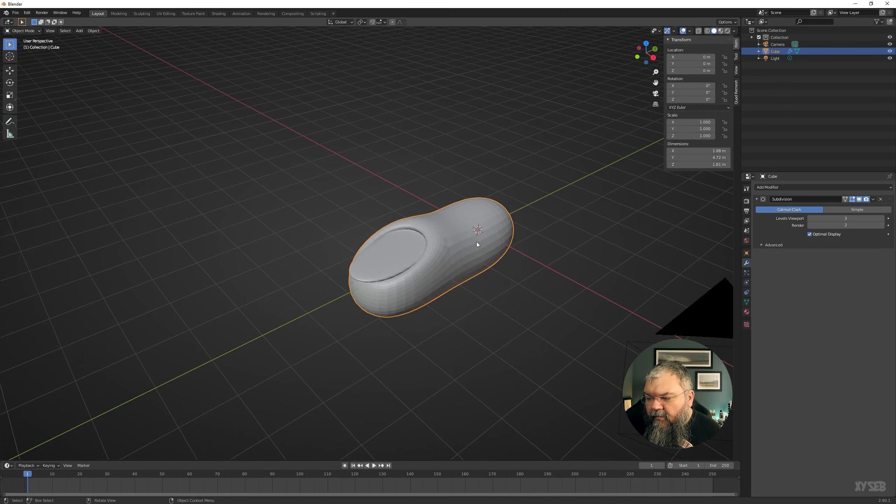
pyautogui.press('Tab')
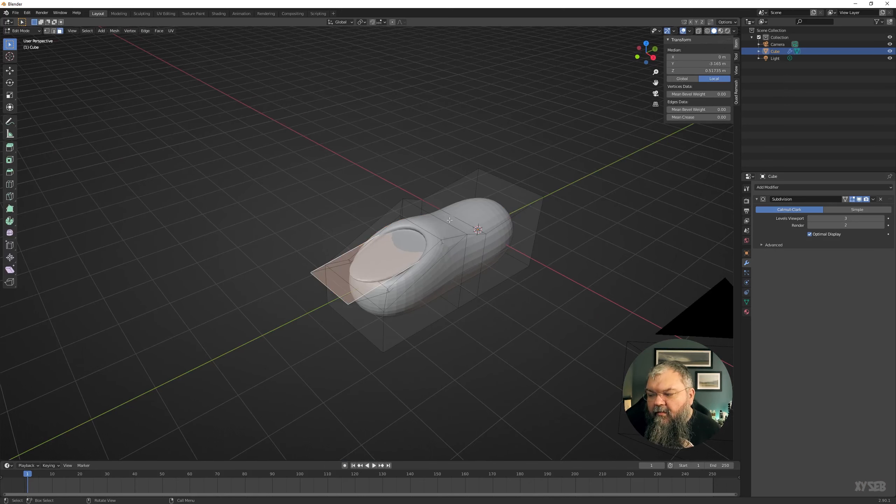
# - Turn off the Subdivision modifier's Edit Mode display and apply the modifier at viewport level 1
pyautogui.click(852, 200)
pyautogui.moveTo(405, 247); pyautogui.dragTo(418, 268, button='middle')
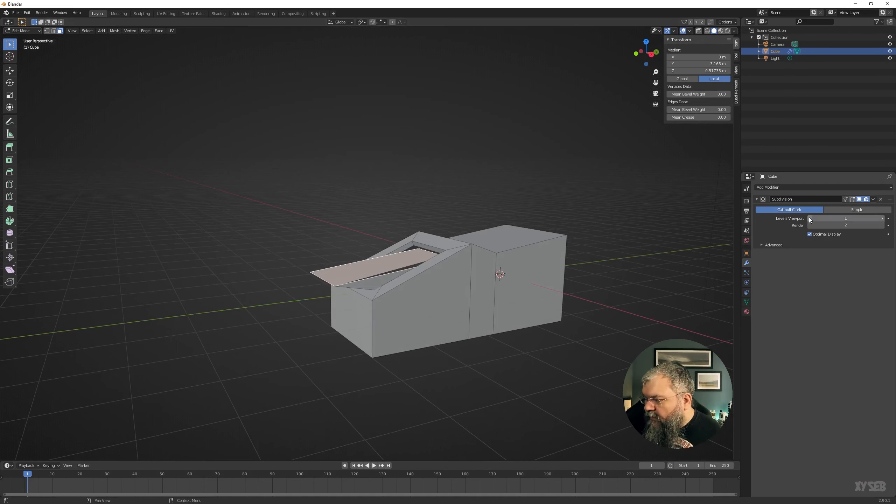
pyautogui.press('Tab')
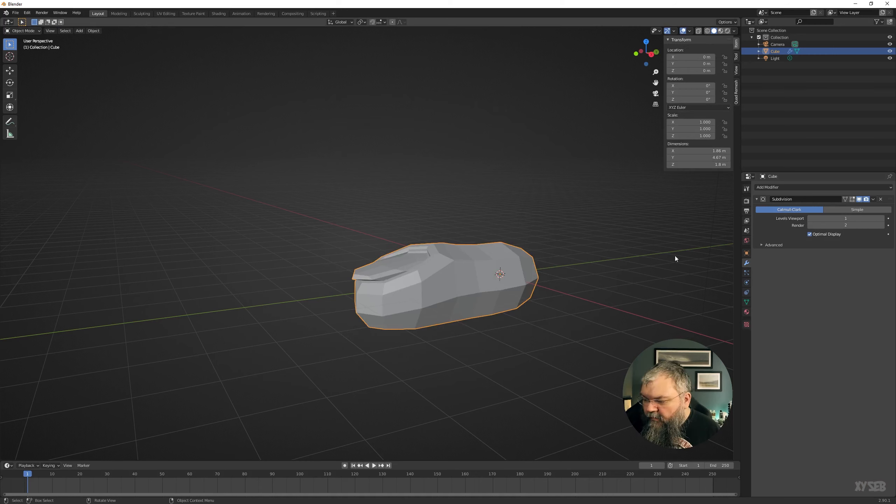
pyautogui.hotkey('ctrl', 'a')
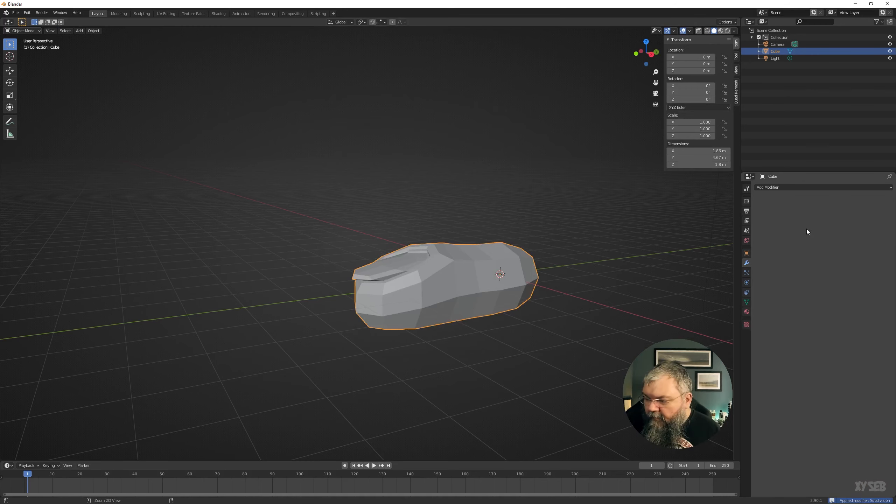
# - Add a new Subdivision modifier to the mesh in Edit Mode and switch to vertex selection
pyautogui.press('Tab')
pyautogui.moveTo(699, 237); pyautogui.dragTo(670, 240, button='middle')
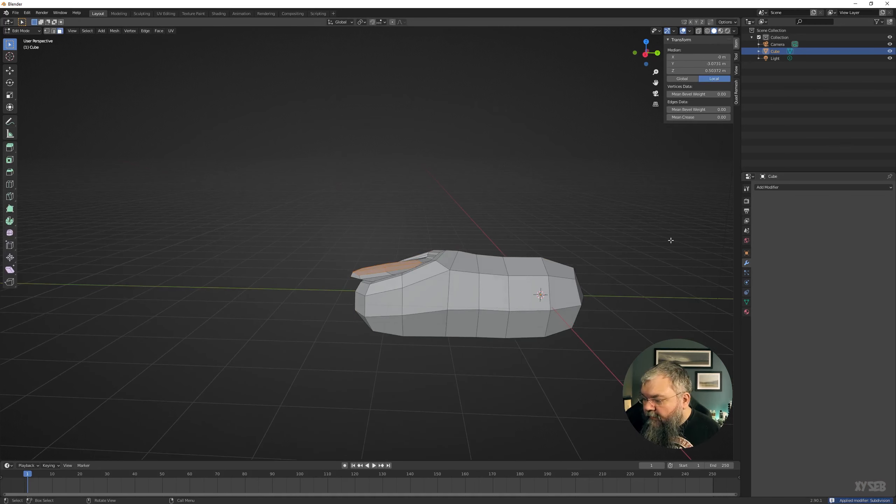
pyautogui.click(787, 187)
pyautogui.click(757, 304)
pyautogui.press('KP_1')
pyautogui.press('KP_3')
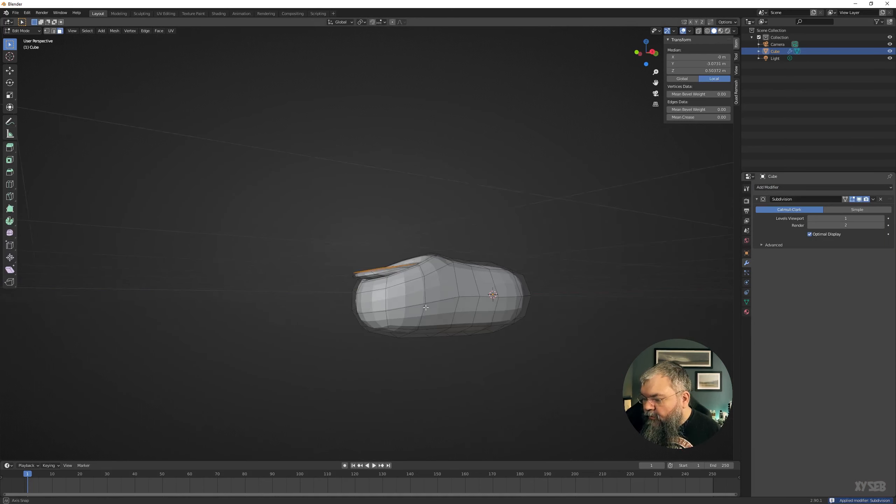
pyautogui.press('KP_1')
pyautogui.press('KP_3')
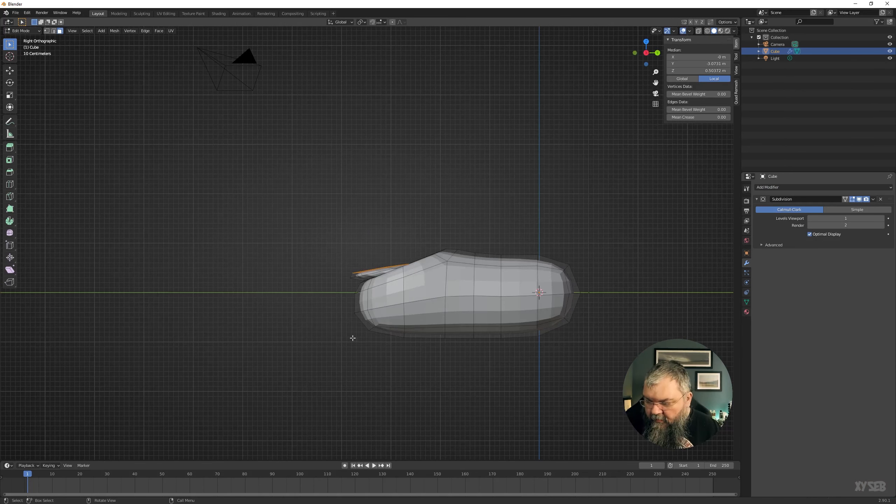
pyautogui.press('1')
# - Try to raise the underside vertices column by column, from the front tip to the middle, without X-ray
pyautogui.moveTo(346, 306); pyautogui.dragTo(379, 344)
pyautogui.press('g')
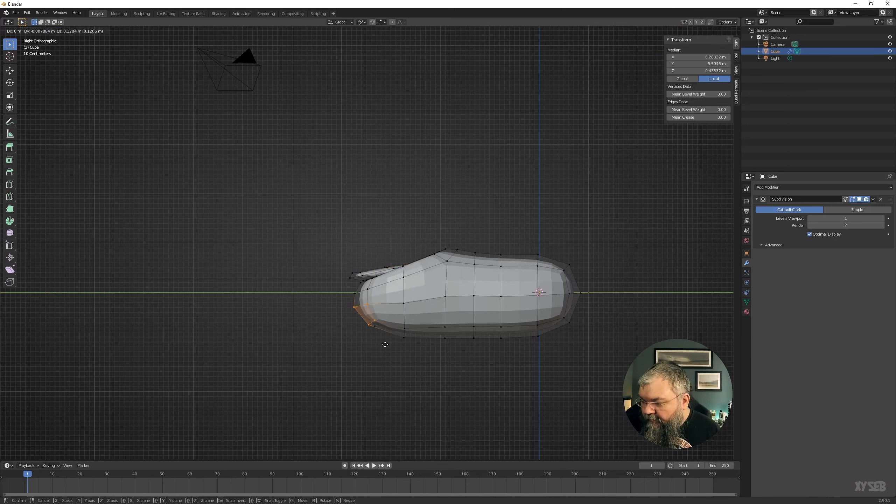
pyautogui.click(392, 315)
pyautogui.moveTo(392, 320); pyautogui.dragTo(426, 356)
pyautogui.press('g')
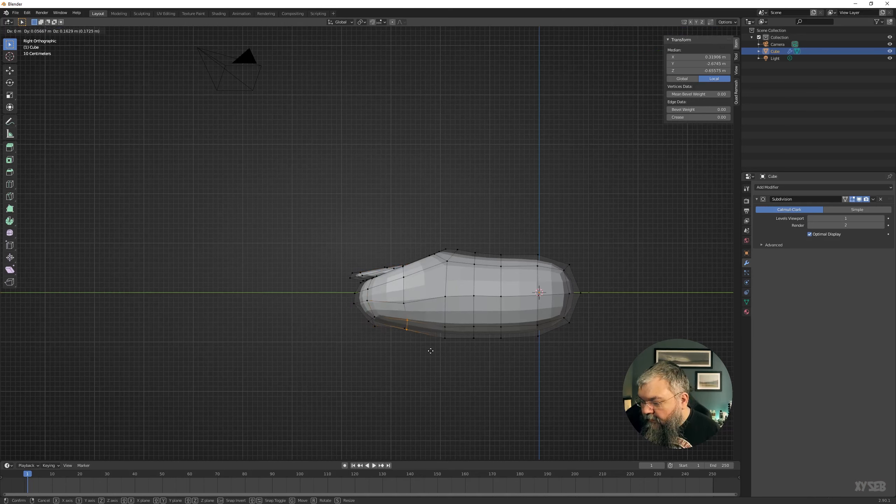
pyautogui.click(431, 346)
pyautogui.moveTo(431, 321); pyautogui.dragTo(455, 353)
pyautogui.press('g')
pyautogui.click(463, 339)
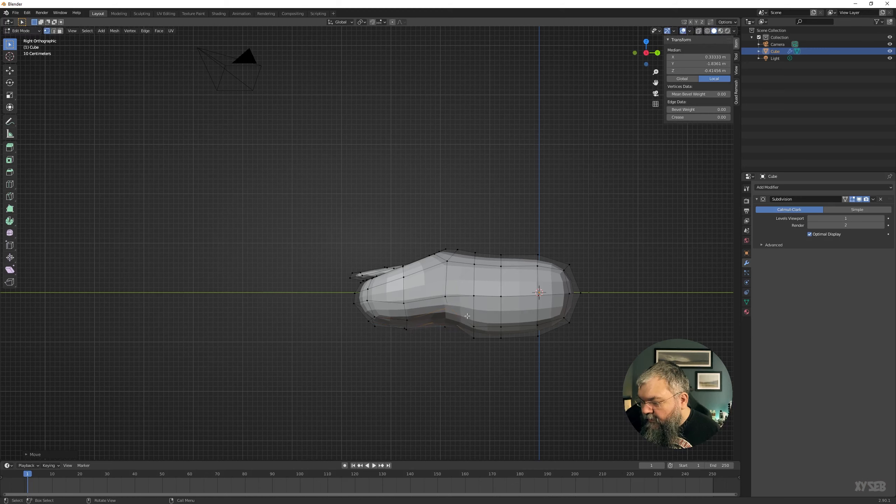
pyautogui.moveTo(466, 313); pyautogui.dragTo(486, 351)
pyautogui.press('g')
pyautogui.click(475, 347)
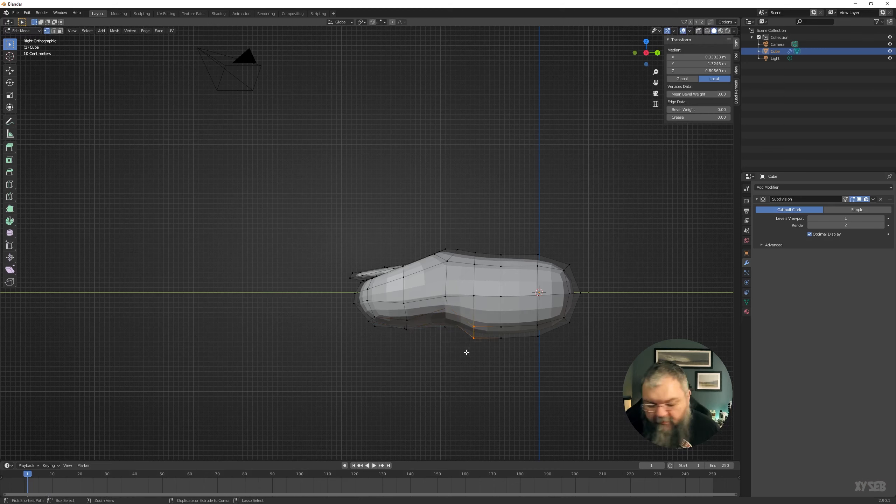
# - Undo the underside vertex moves
pyautogui.hotkey('ctrl', 'z')
pyautogui.hotkey('ctrl', 'z')
pyautogui.hotkey('ctrl', 'z')
pyautogui.hotkey('ctrl', 'z')
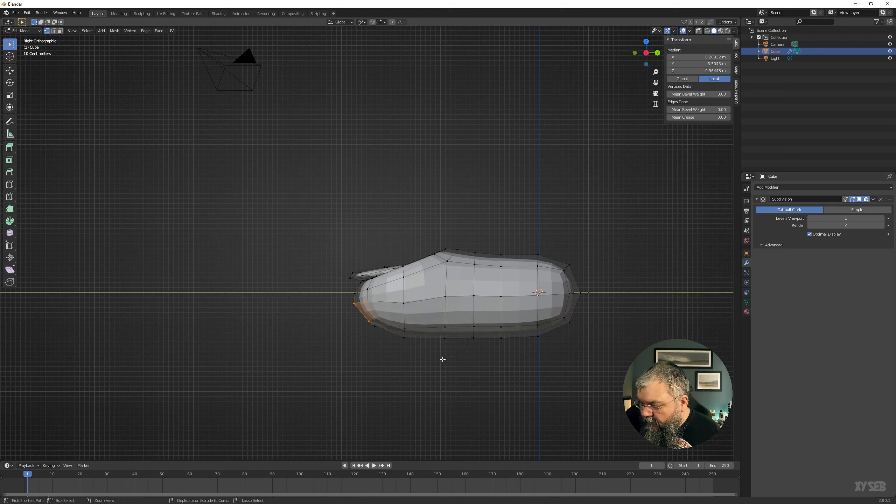
# - Turn on X-ray and raise the underside vertices at the front tip and those of the next column, the latter by about 0.16 m
pyautogui.hotkey('alt', 'z')
pyautogui.moveTo(344, 306); pyautogui.dragTo(414, 357)
pyautogui.press('g')
pyautogui.click(395, 313)
pyautogui.press('g')
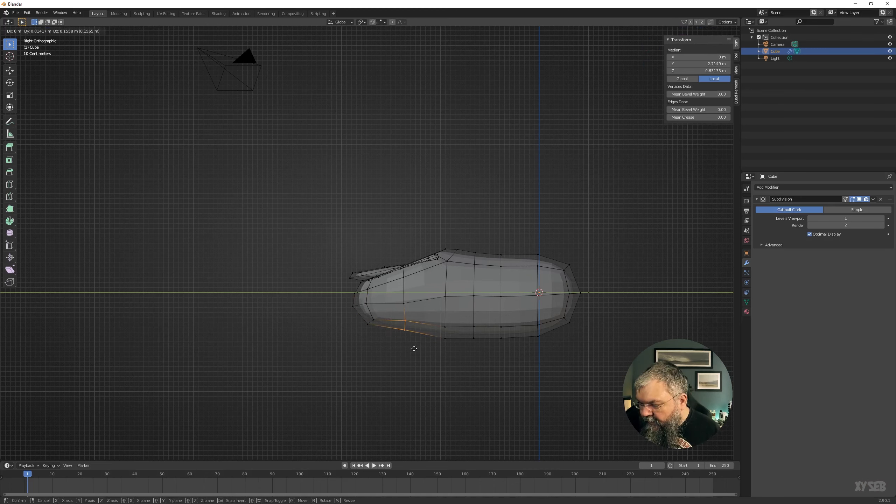
pyautogui.click(417, 348)
# - Move the third underside vertex column to about Y -1.77 m, Z -0.42 m, and raise the column behind it
pyautogui.moveTo(432, 324); pyautogui.dragTo(452, 355)
pyautogui.press('g')
pyautogui.click(461, 335)
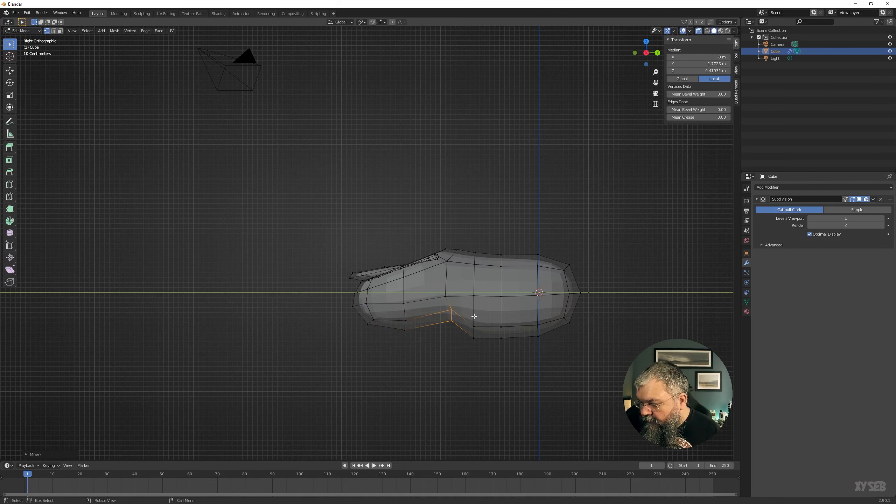
pyautogui.moveTo(471, 315); pyautogui.dragTo(488, 356)
pyautogui.press('g')
pyautogui.click(491, 343)
# - Shift the underside vertex column just ahead of the origin up and backward, and raise the column at the origin by about 0.16 m
pyautogui.moveTo(496, 319); pyautogui.dragTo(521, 364)
pyautogui.press('g')
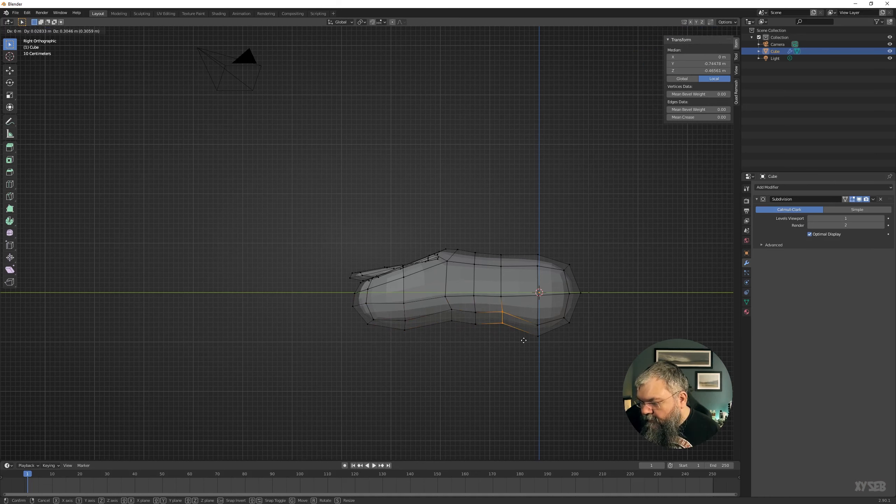
pyautogui.click(534, 324)
pyautogui.moveTo(528, 315); pyautogui.dragTo(550, 350)
pyautogui.press('g')
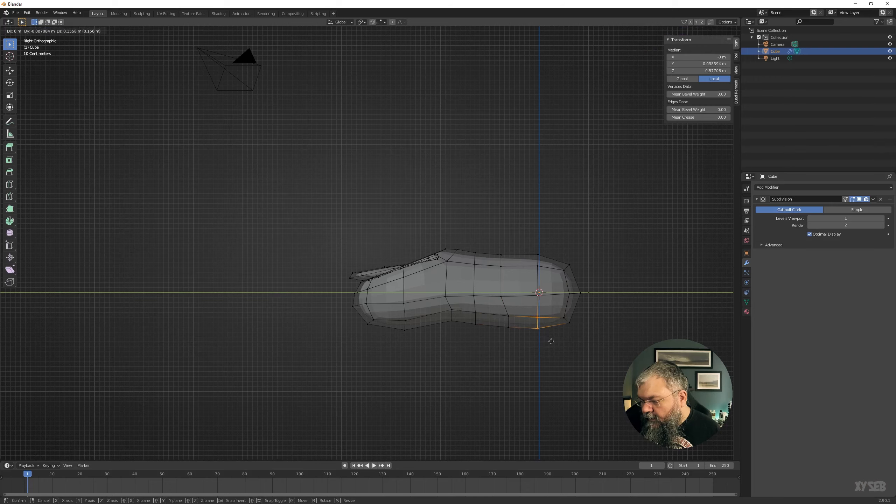
pyautogui.click(550, 341)
# - Pull the side vertices at about Y -2.75 m inward along X, by about 0.07 m on one side and 0.1 m on the other
pyautogui.moveTo(476, 300); pyautogui.dragTo(424, 253, button='middle')
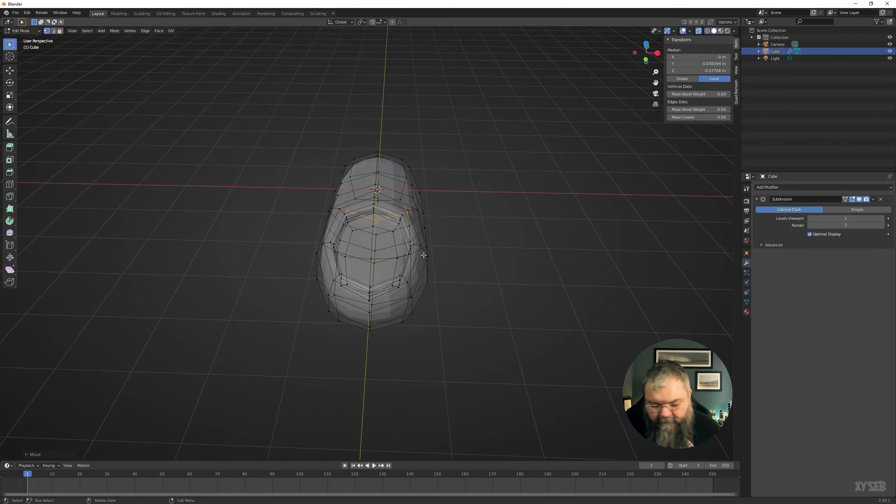
pyautogui.press('KP_7')
pyautogui.moveTo(275, 180); pyautogui.dragTo(336, 203)
pyautogui.press('g')
pyautogui.press('x')
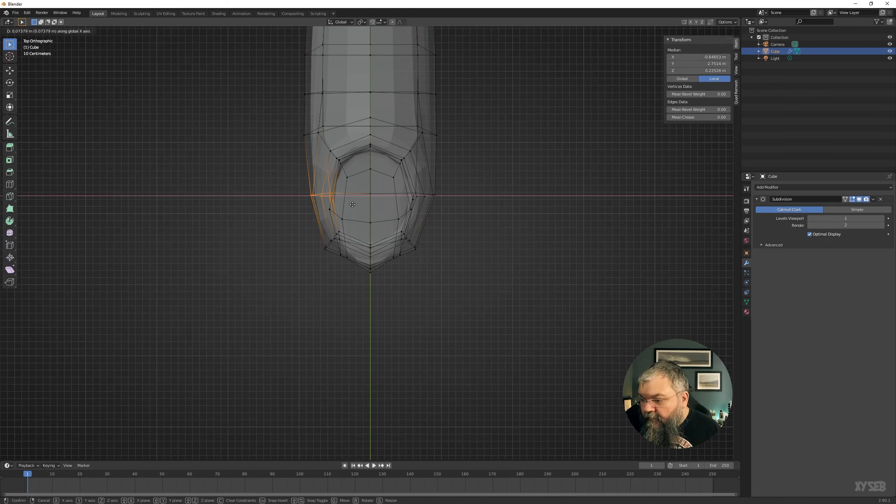
pyautogui.click(354, 205)
pyautogui.moveTo(397, 187); pyautogui.dragTo(468, 204)
pyautogui.press('g')
pyautogui.press('x')
pyautogui.click(460, 203)
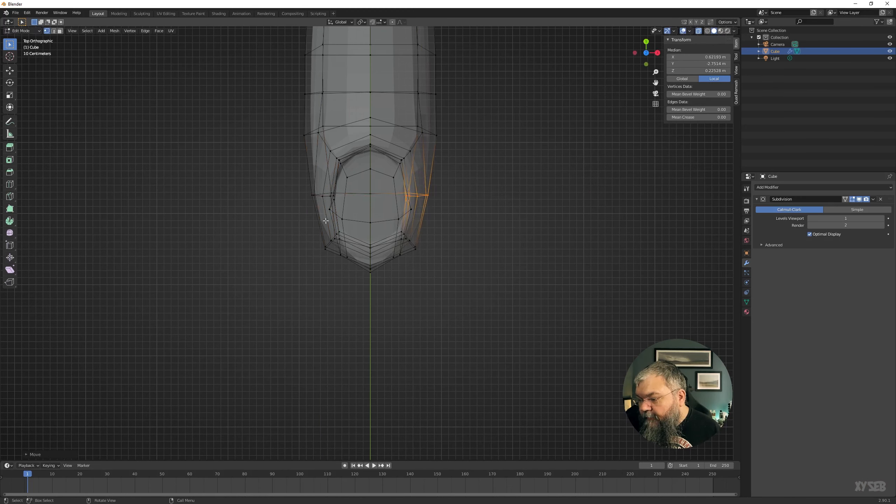
# - Scale the two outer middle vertices of the nail to about 0.84 along X and check the shape in Object Mode
pyautogui.click(330, 209)
pyautogui.keyDown('shift'); pyautogui.click(411, 210); pyautogui.keyUp('shift')
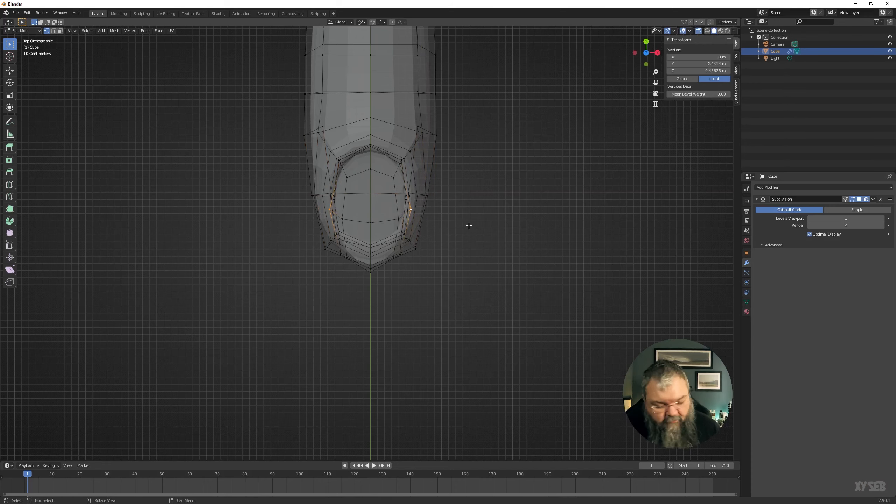
pyautogui.press('s')
pyautogui.press('x')
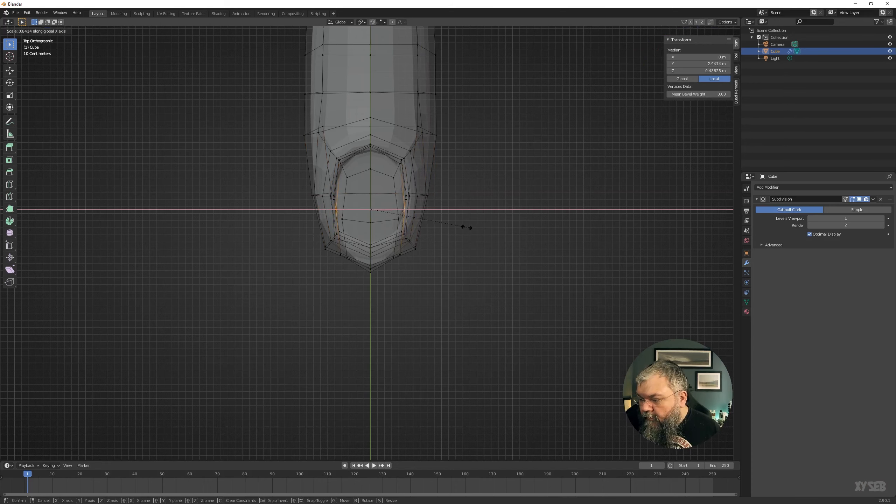
pyautogui.click(466, 226)
pyautogui.press('Tab')
pyautogui.moveTo(467, 227); pyautogui.dragTo(414, 231, button='middle')
pyautogui.moveTo(381, 178); pyautogui.dragTo(455, 255, button='middle')
pyautogui.press('Tab')
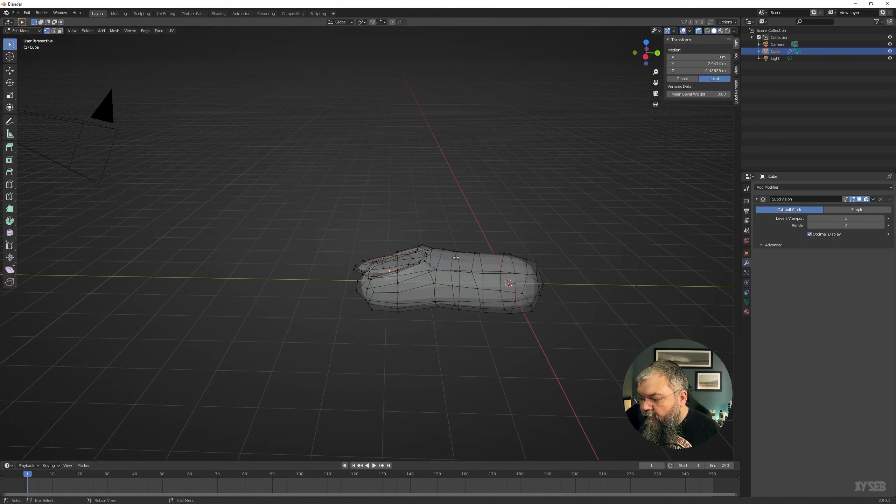
# - In right side view, raise the top vertex columns at about Y -1.3 m and Y -0.8 m by about 0.3 m each
pyautogui.press('KP_3')
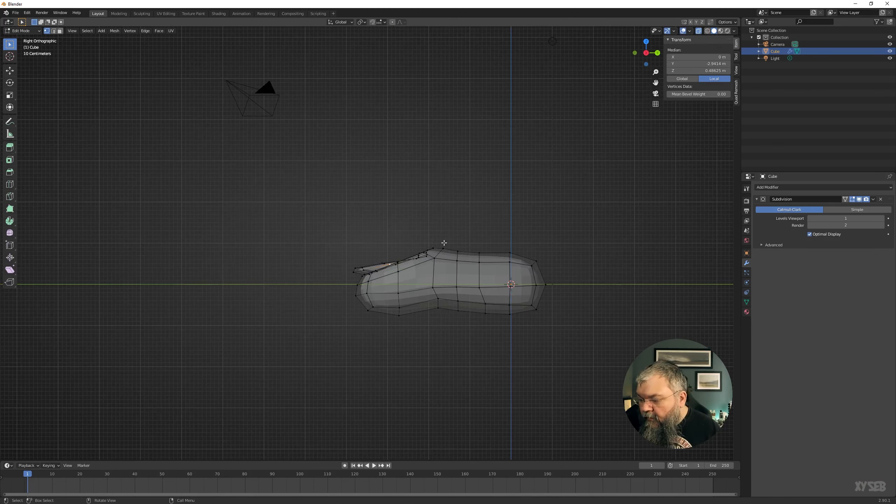
pyautogui.moveTo(444, 243); pyautogui.dragTo(466, 269)
pyautogui.press('g')
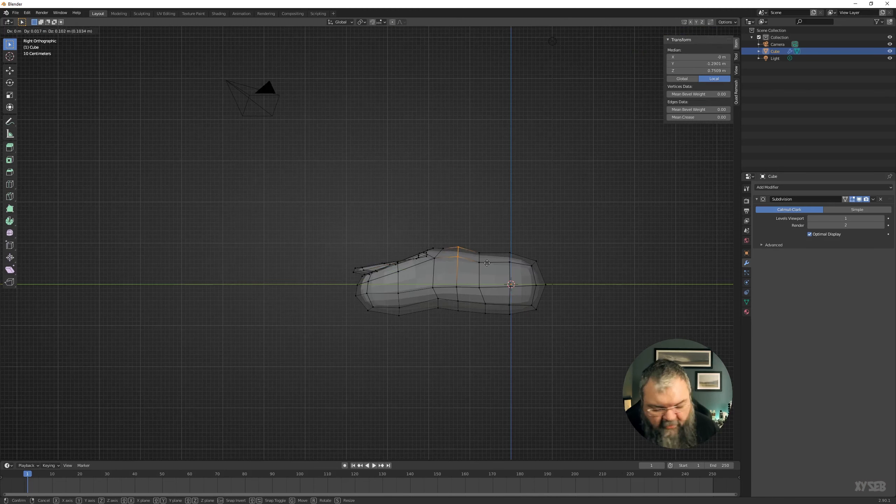
pyautogui.click(489, 255)
pyautogui.moveTo(473, 245); pyautogui.dragTo(486, 271)
pyautogui.press('g')
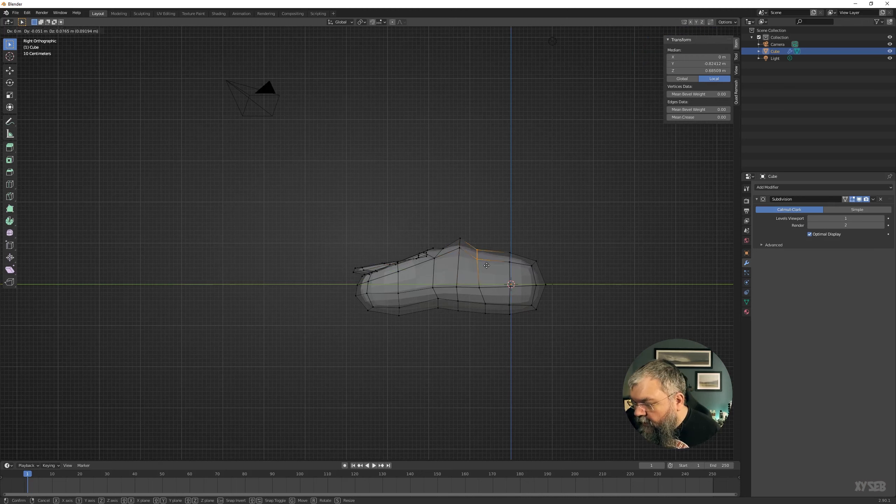
pyautogui.click(489, 256)
# - Raise the top rear vertices, move the two top columns nearest the origin to about Y -0.33 m, Z 0.79 m, and check the shape
pyautogui.moveTo(499, 239); pyautogui.dragTo(554, 276)
pyautogui.press('g')
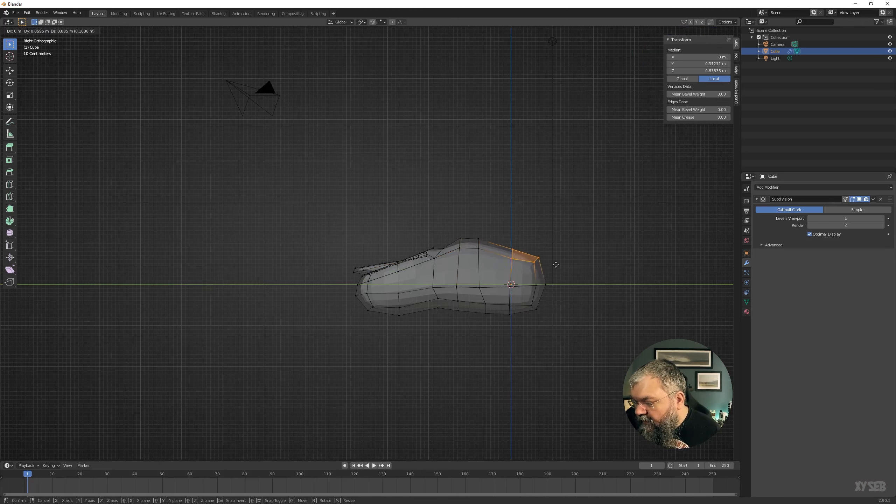
pyautogui.click(487, 247)
pyautogui.moveTo(471, 228); pyautogui.dragTo(528, 264)
pyautogui.press('g')
pyautogui.click(523, 261)
pyautogui.scroll(-1, 443, 271)
pyautogui.press('Tab')
pyautogui.scroll(-1, 443, 271)
pyautogui.moveTo(443, 271); pyautogui.dragTo(446, 303, button='middle')
# - In top view, narrow all the vertices at the fingertip slightly along the X axis
pyautogui.press('Tab')
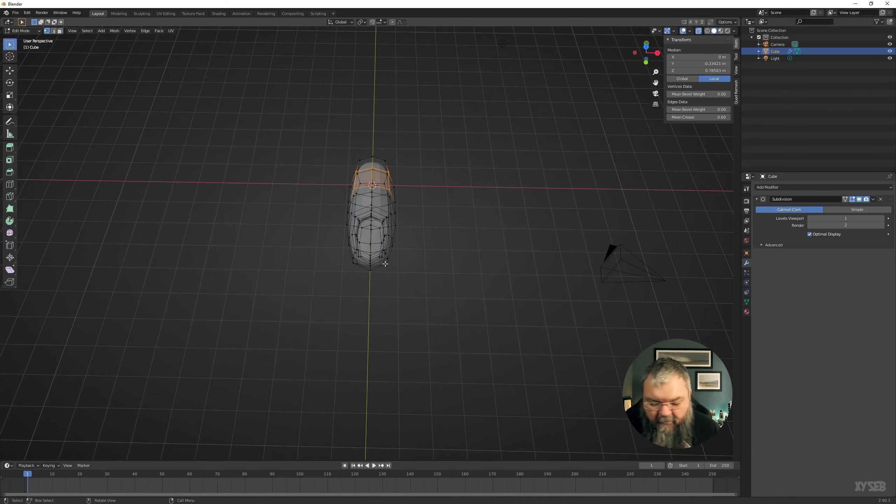
pyautogui.press('KP_7')
pyautogui.moveTo(332, 228); pyautogui.dragTo(395, 266)
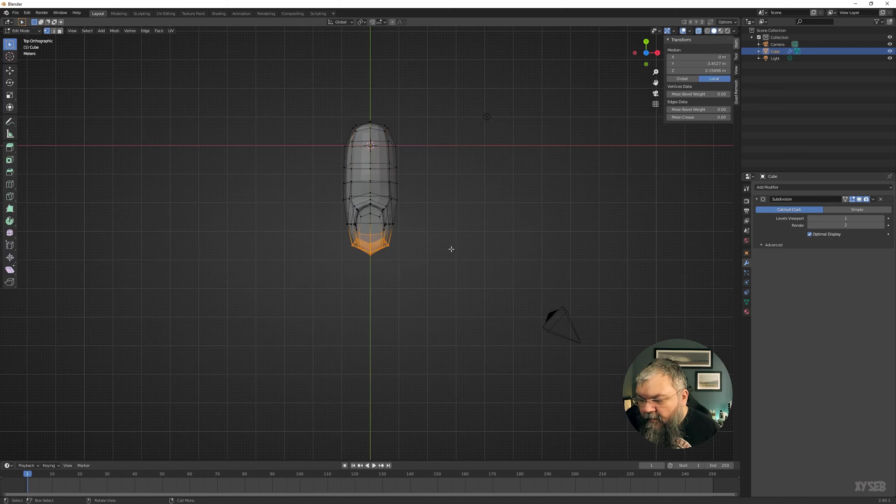
pyautogui.press('s')
pyautogui.press('x')
pyautogui.click(482, 250)
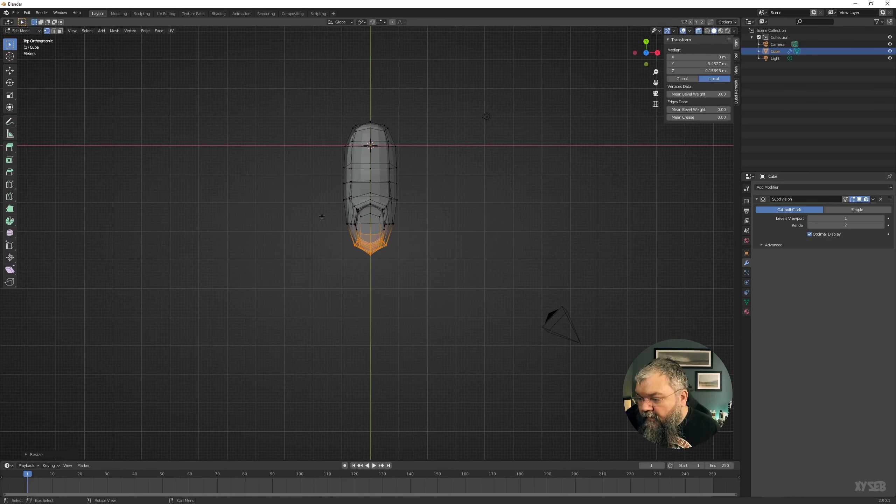
# - Scale the side vertices at about Y -2.74 m to about 0.94 along X and check the finger in Object Mode
pyautogui.moveTo(321, 216); pyautogui.dragTo(434, 236)
pyautogui.press('s')
pyautogui.press('x')
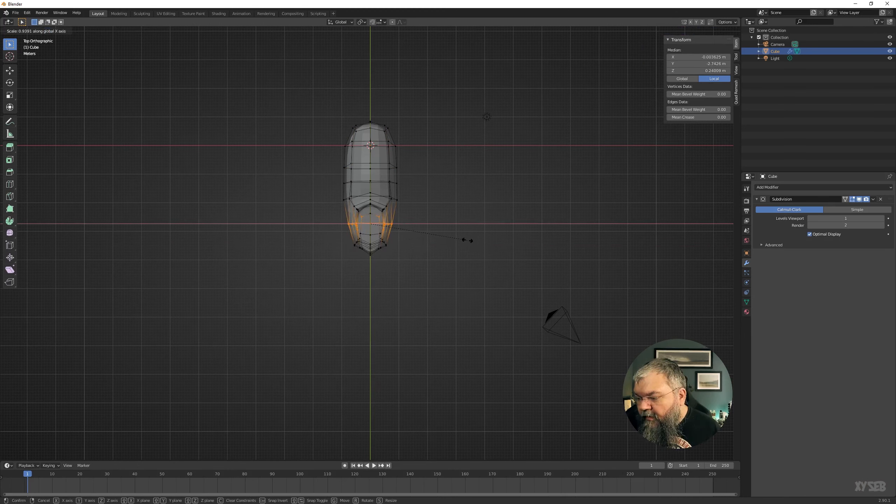
pyautogui.click(464, 240)
pyautogui.moveTo(341, 235); pyautogui.dragTo(405, 261)
pyautogui.moveTo(374, 265); pyautogui.dragTo(483, 254, button='middle')
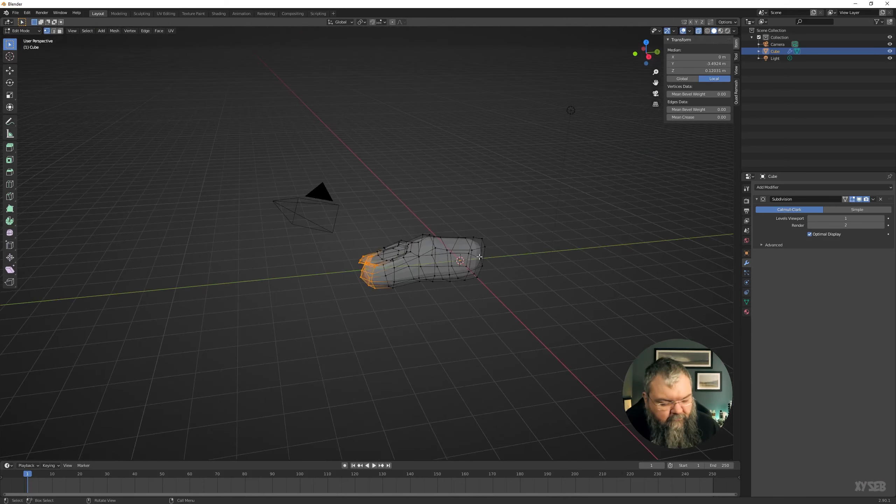
pyautogui.press('Tab')
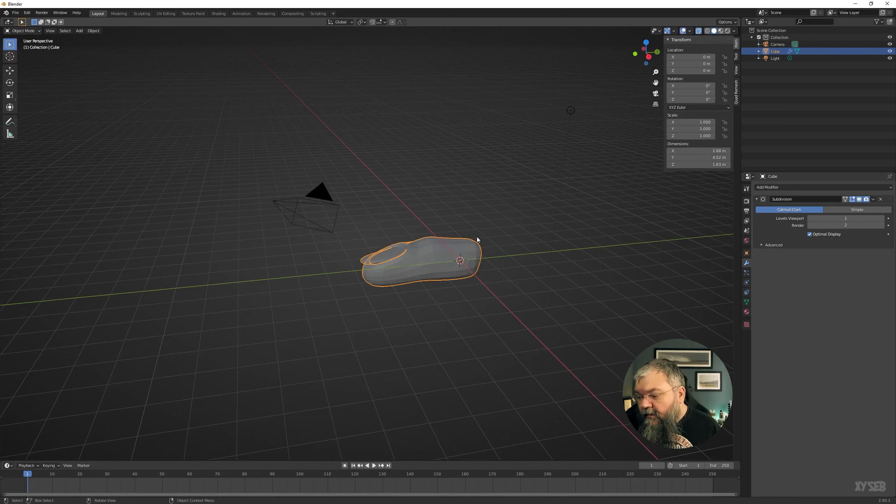
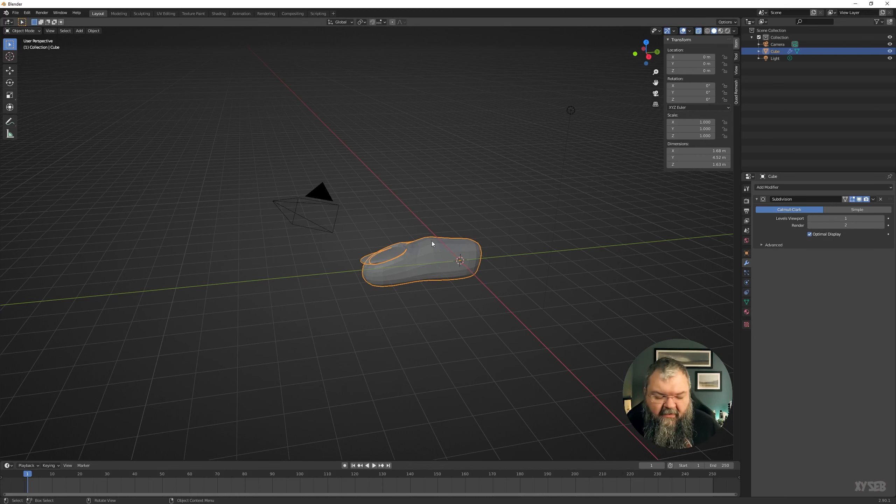
# - Set the finger's viewport subdivision level to 2 and turn on the Statistics overlay
pyautogui.hotkey('ctrl', '2')
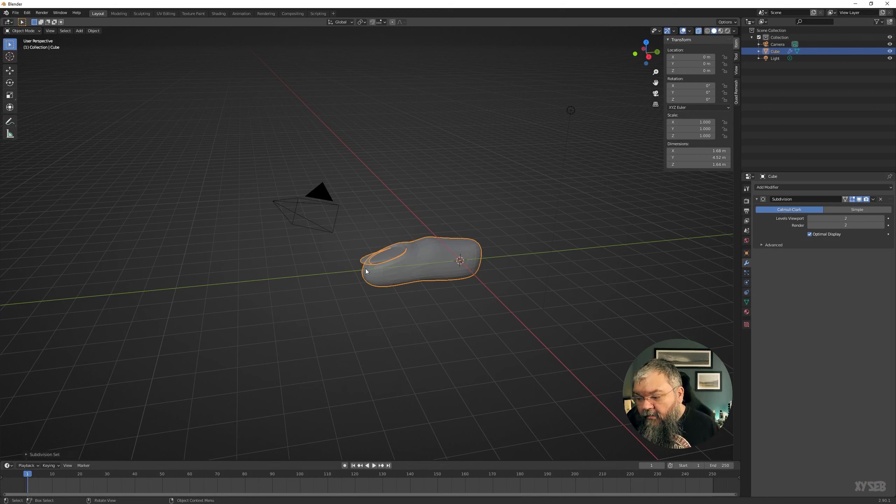
pyautogui.click(689, 31)
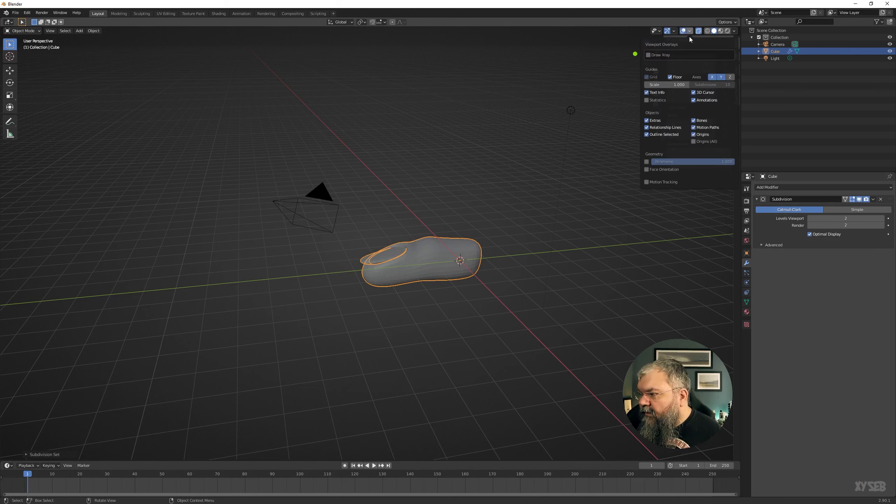
pyautogui.click(660, 101)
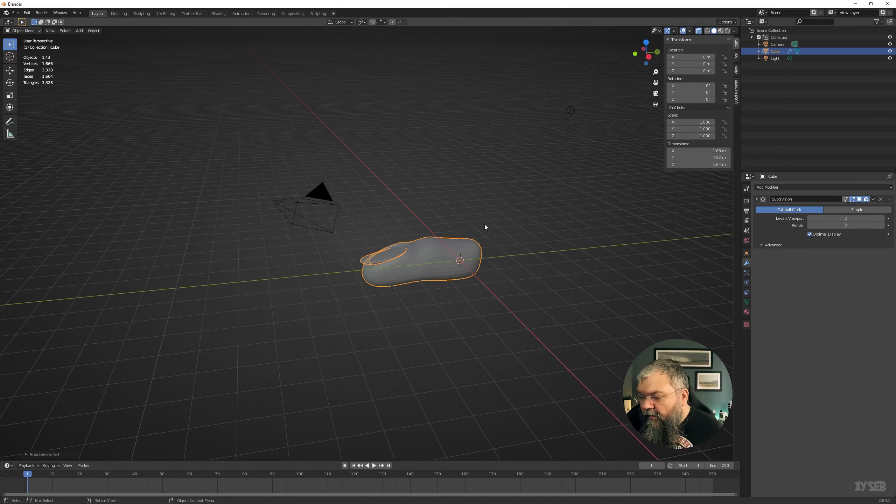
# - Apply the Subdivision modifier to the finger and add a Decimate modifier
pyautogui.moveTo(484, 225); pyautogui.dragTo(427, 262, button='middle')
pyautogui.scroll(4, 430, 265)
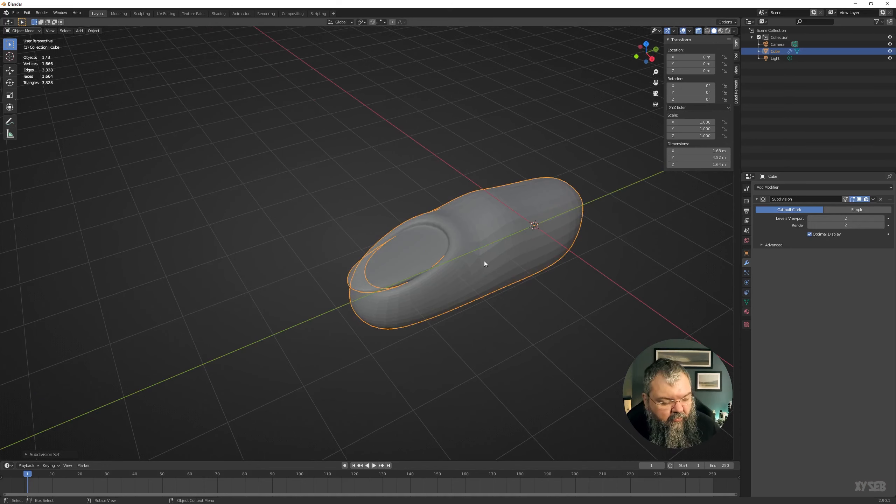
pyautogui.hotkey('ctrl', 'a')
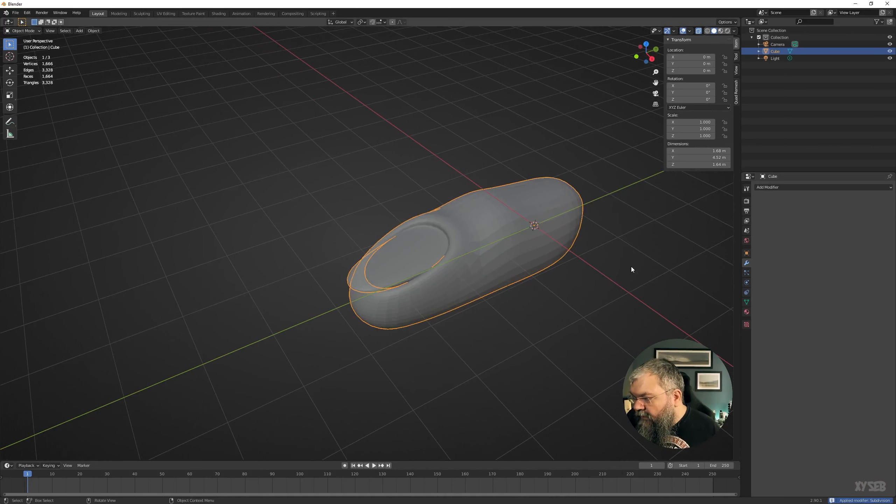
pyautogui.moveTo(549, 260)
pyautogui.mouseDown(button='middle')
pyautogui.moveTo(547, 248)
pyautogui.moveTo(557, 243)
pyautogui.mouseUp(button='middle')
pyautogui.click(781, 187)
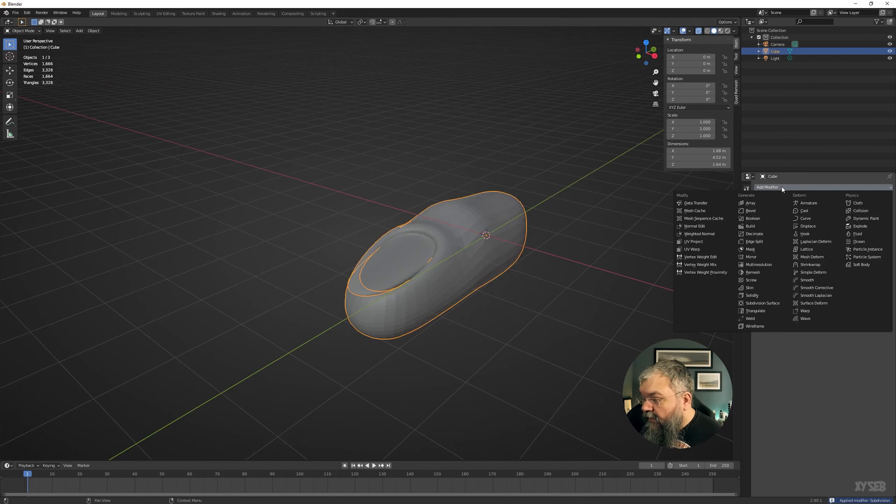
pyautogui.click(755, 234)
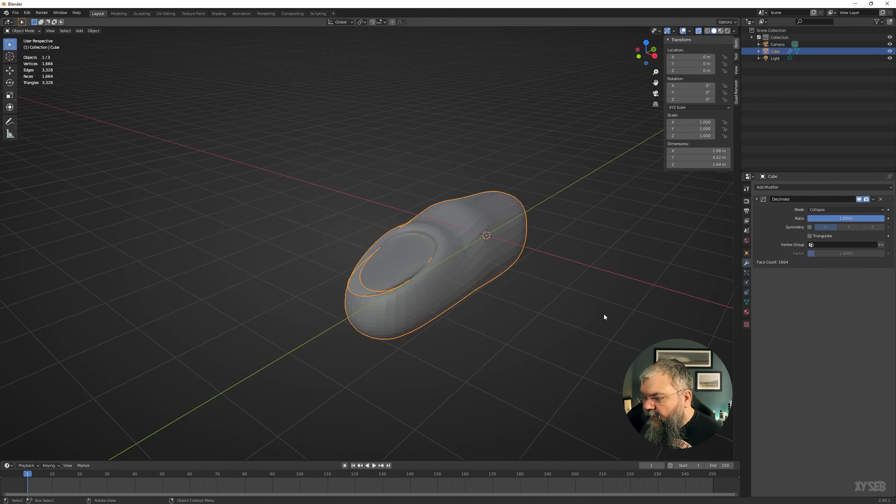
# - Turn off X-ray display and set the Decimate modifier's mode to Un-Subdivide
pyautogui.moveTo(615, 304); pyautogui.dragTo(644, 281, button='middle')
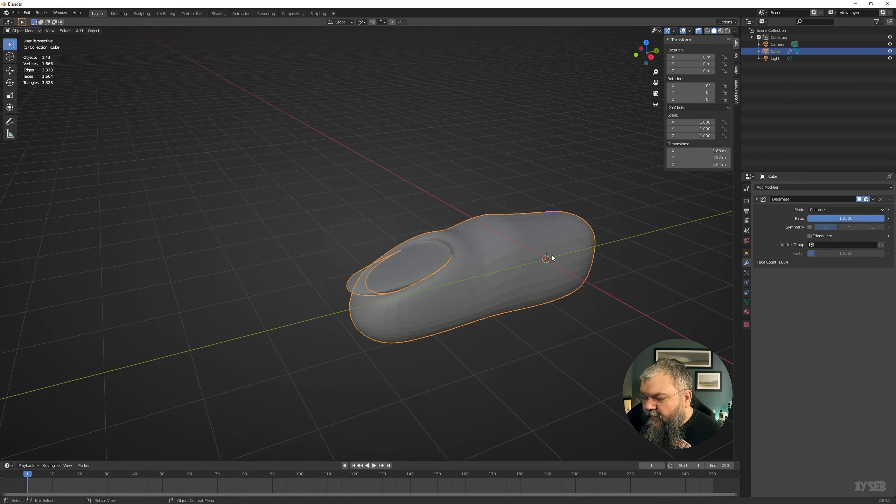
pyautogui.click(701, 32)
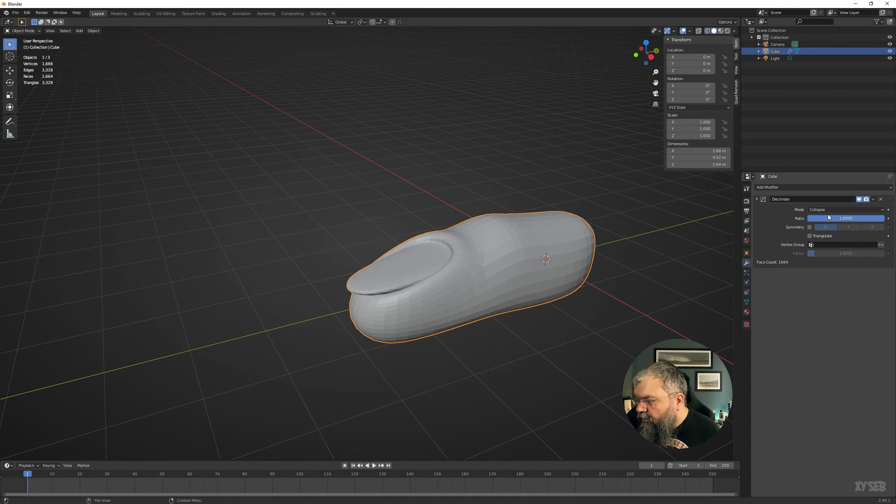
pyautogui.moveTo(601, 268); pyautogui.dragTo(632, 263, button='middle')
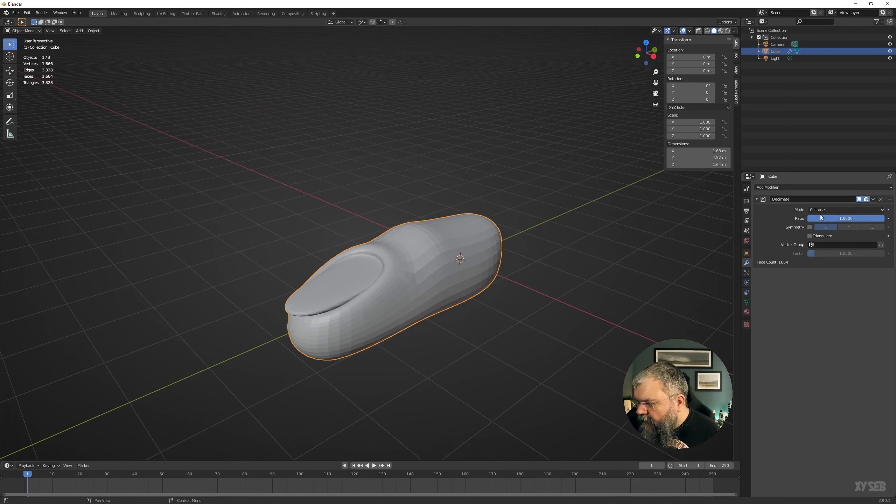
pyautogui.scroll(2, 551, 289)
pyautogui.click(849, 209)
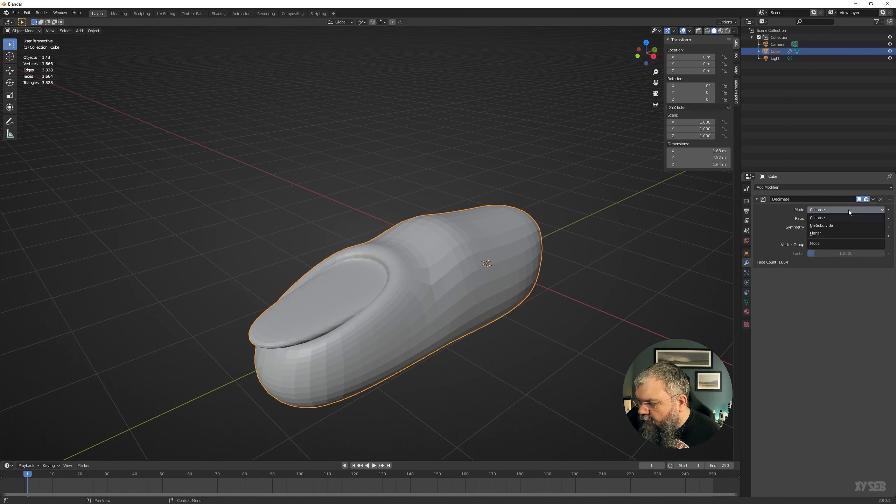
pyautogui.click(822, 225)
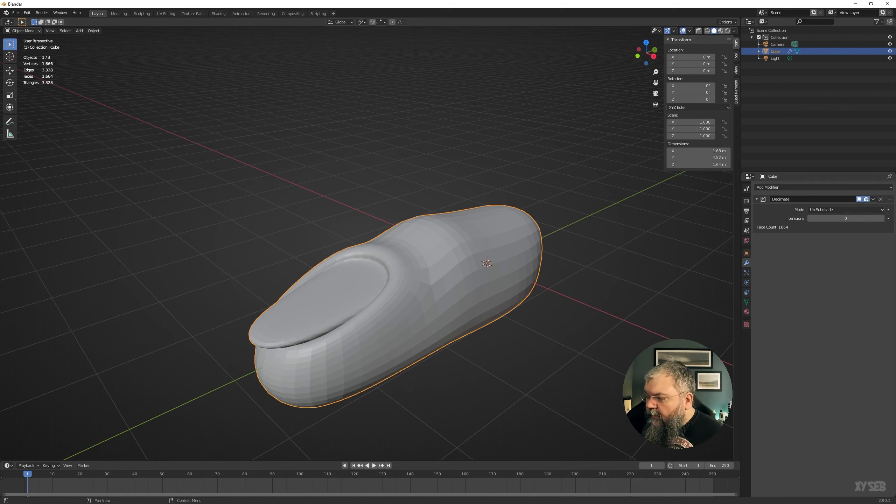
# - Compare the Un-Subdivide reduction at 2 and 1 iterations, ending on 2
pyautogui.click(882, 218)
pyautogui.click(882, 218)
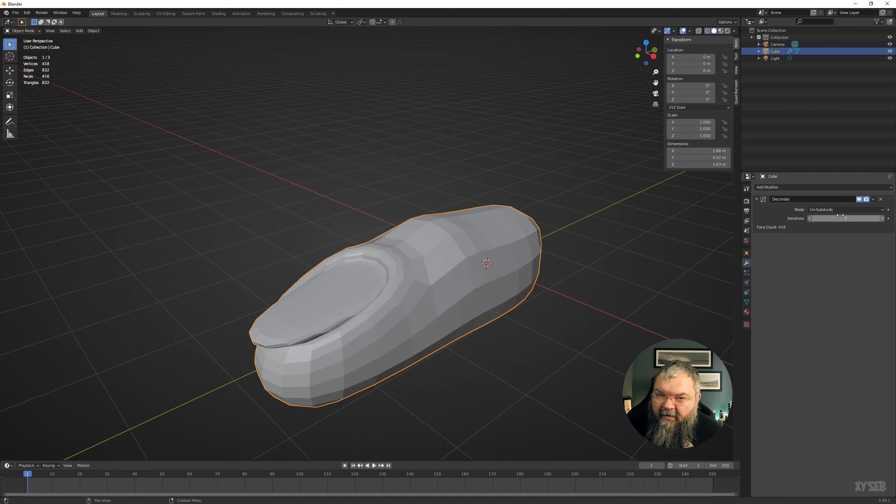
pyautogui.click(810, 218)
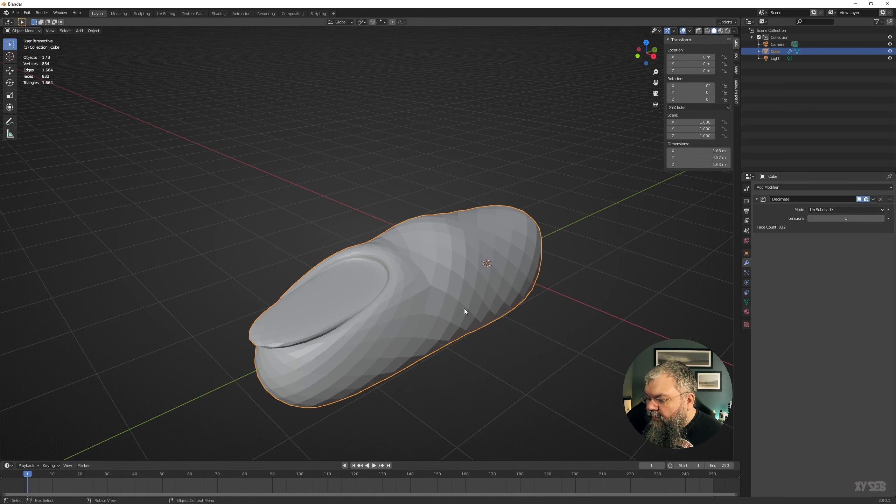
pyautogui.click(886, 219)
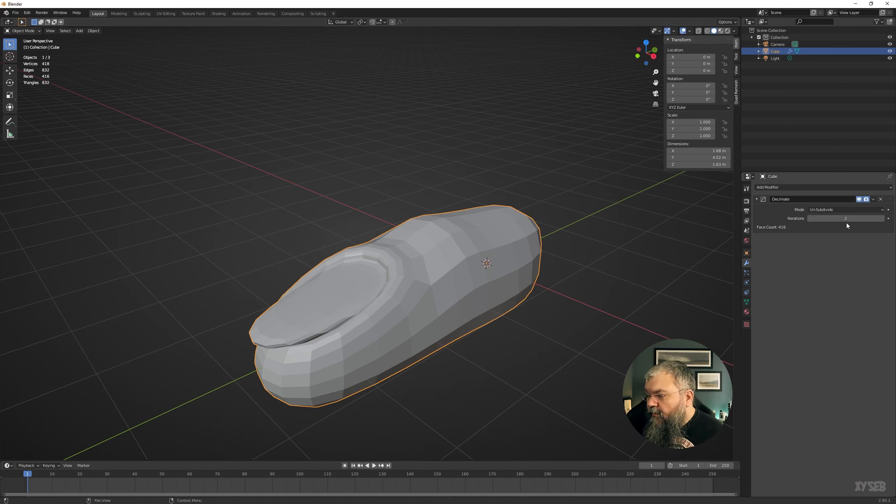
# - Raise the Un-Subdivide iterations through 4 to 6, inspect the finger, and remove the Decimate modifier
pyautogui.click(883, 218)
pyautogui.click(883, 219)
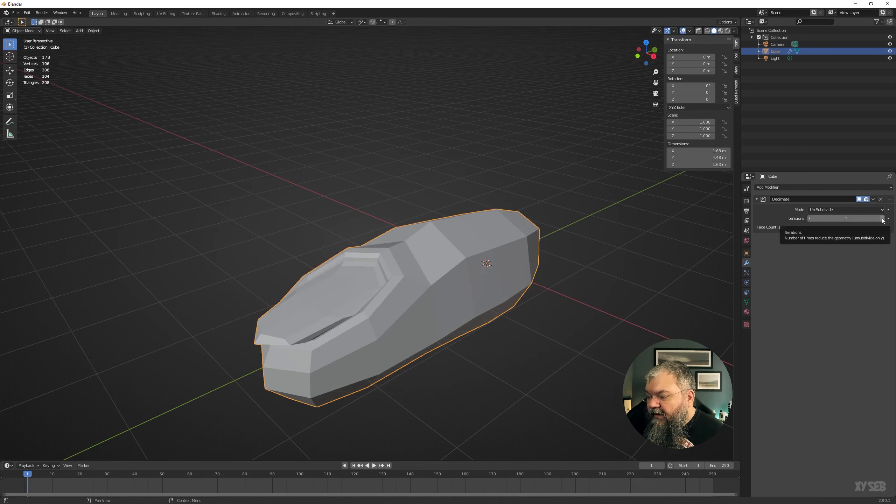
pyautogui.moveTo(607, 300); pyautogui.dragTo(582, 304, button='middle')
pyautogui.click(883, 218)
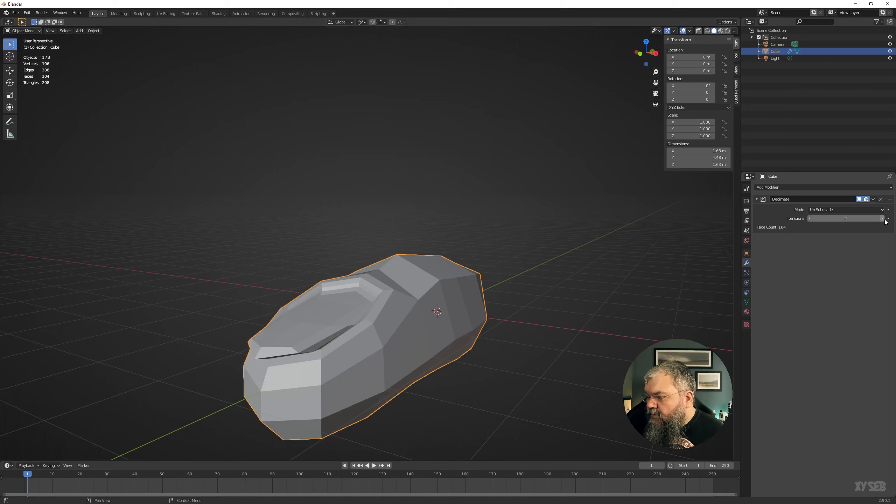
pyautogui.click(883, 218)
pyautogui.moveTo(618, 268); pyautogui.dragTo(514, 290, button='middle')
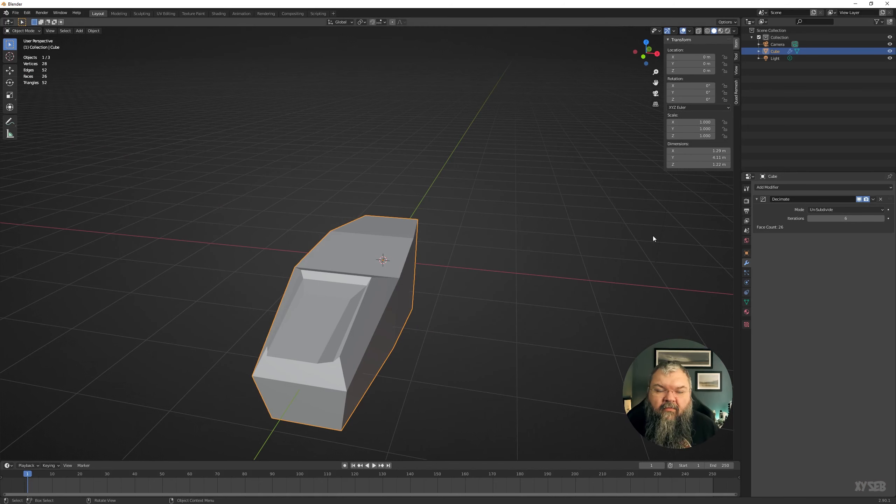
pyautogui.click(881, 200)
# - In Edit Mode, knife-cut a short diagonal edge across a few faces on the side of the finger
pyautogui.moveTo(587, 280); pyautogui.dragTo(415, 319, button='middle')
pyautogui.press('Tab')
pyautogui.moveTo(498, 263); pyautogui.dragTo(482, 277, button='middle')
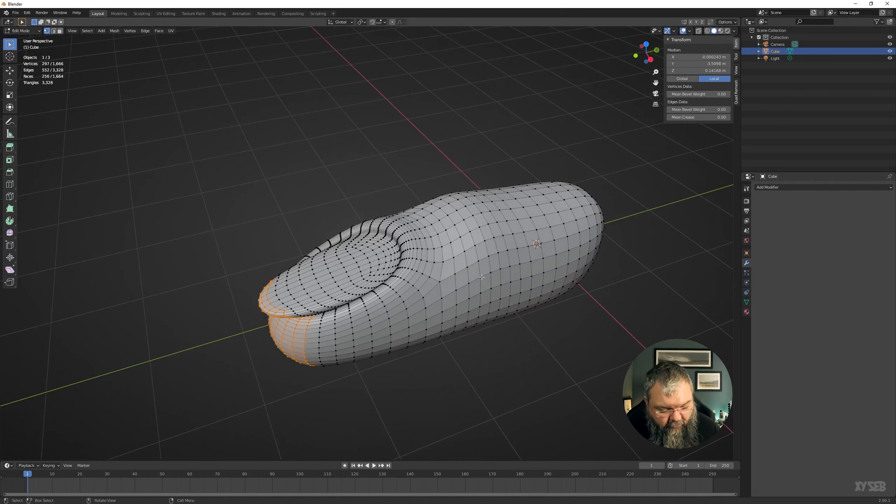
pyautogui.press('k')
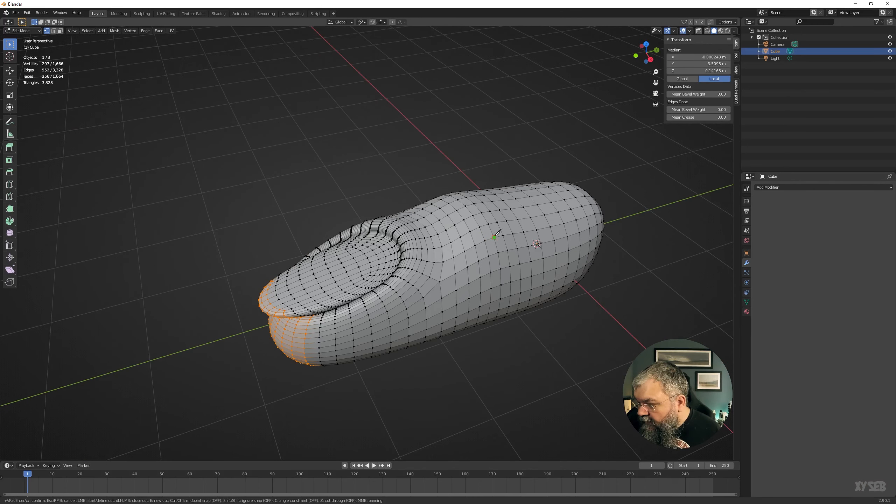
pyautogui.click(483, 275)
pyautogui.press('Return')
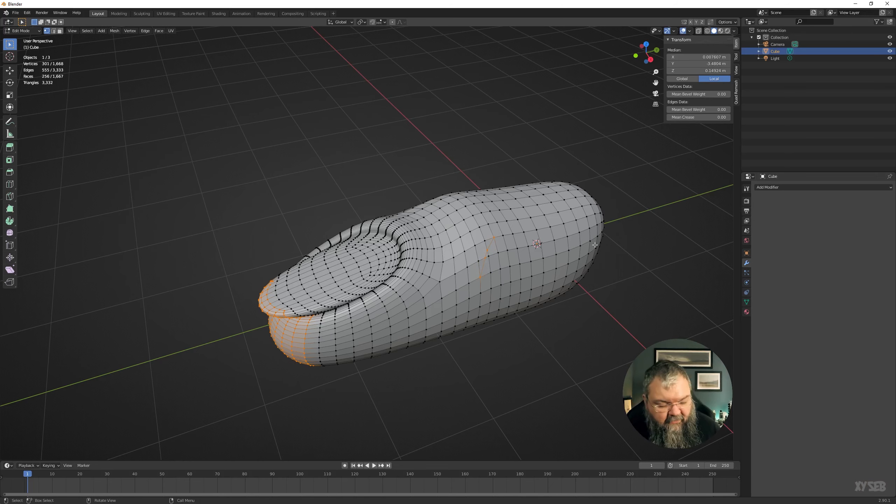
# - Add a Decimate modifier to the cut mesh in Un-Subdivide mode with 2 iterations
pyautogui.press('Tab')
pyautogui.click(779, 186)
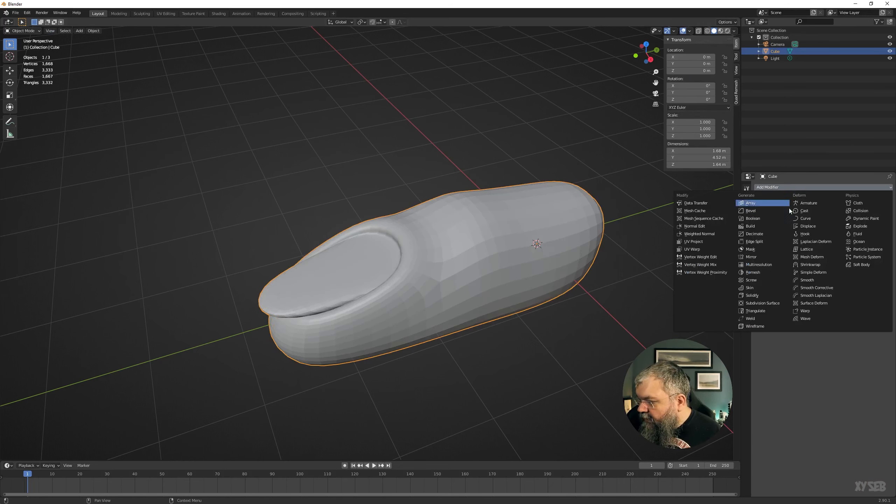
pyautogui.click(758, 234)
pyautogui.click(826, 210)
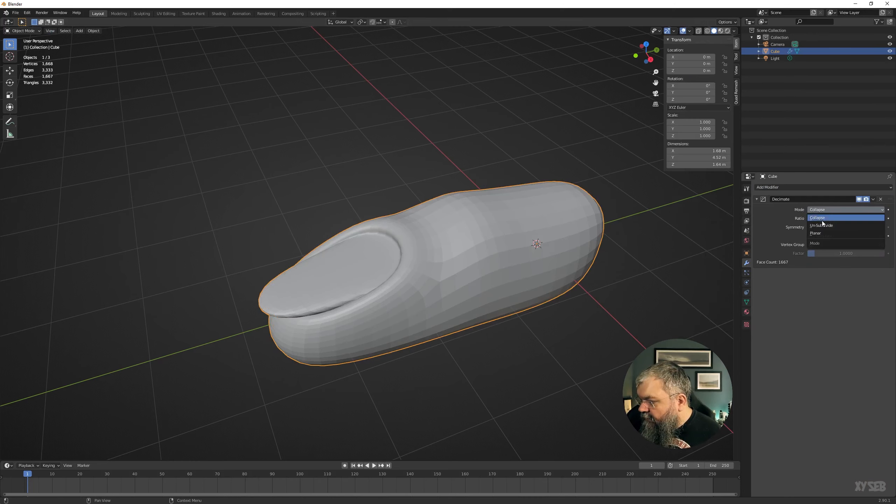
pyautogui.click(823, 227)
pyautogui.click(809, 218)
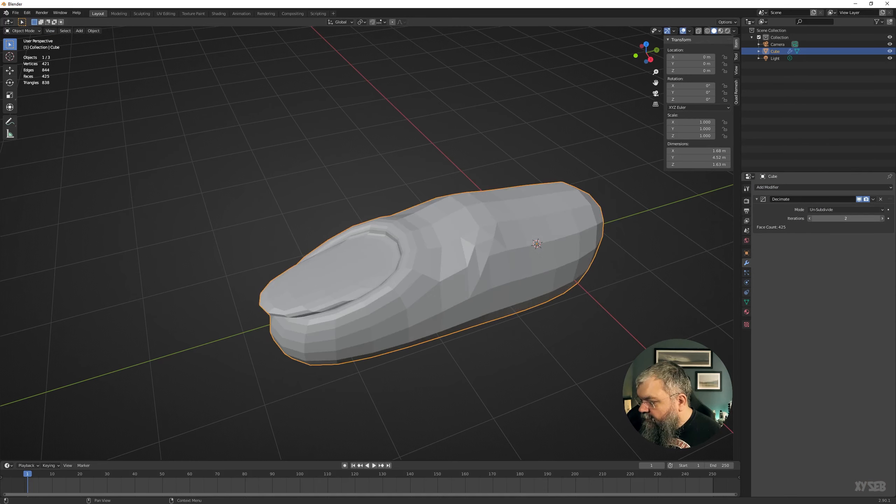
# - Raise the Un-Subdivide iterations to 4 and inspect the reduced knife-cut finger from another angle
pyautogui.moveTo(582, 281); pyautogui.dragTo(543, 280, button='middle')
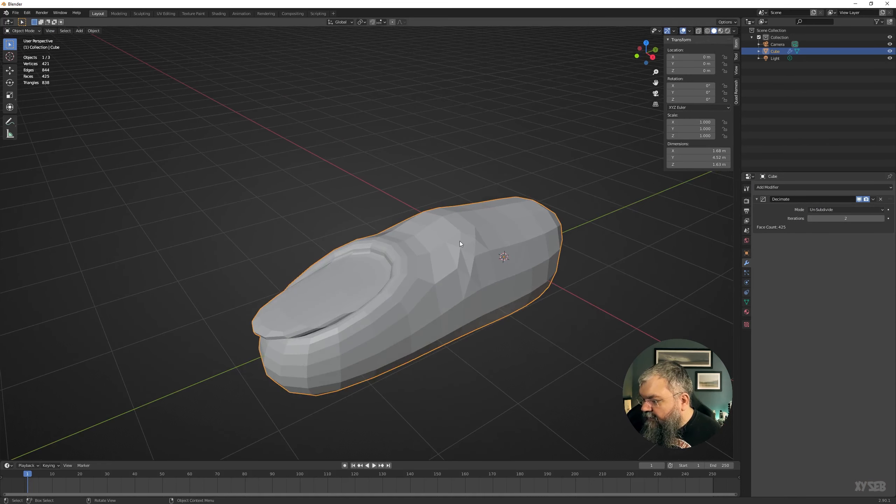
pyautogui.click(884, 219)
pyautogui.click(884, 219)
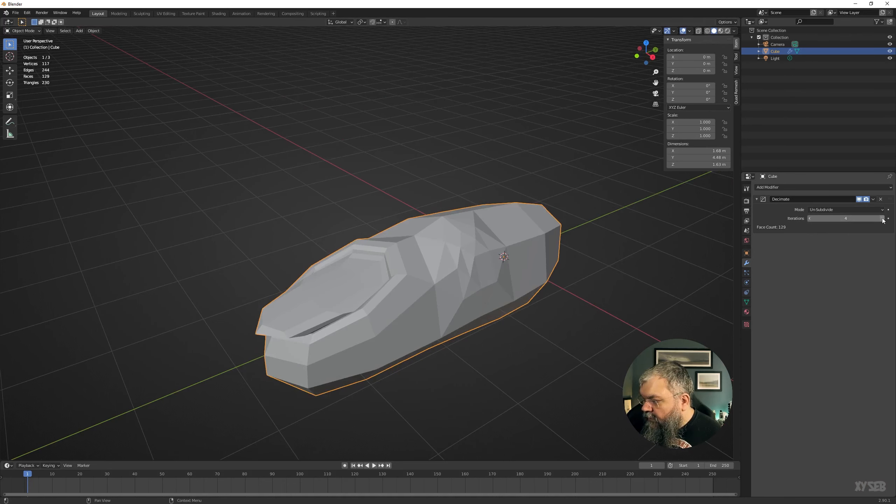
pyautogui.moveTo(481, 238); pyautogui.dragTo(624, 226, button='middle')
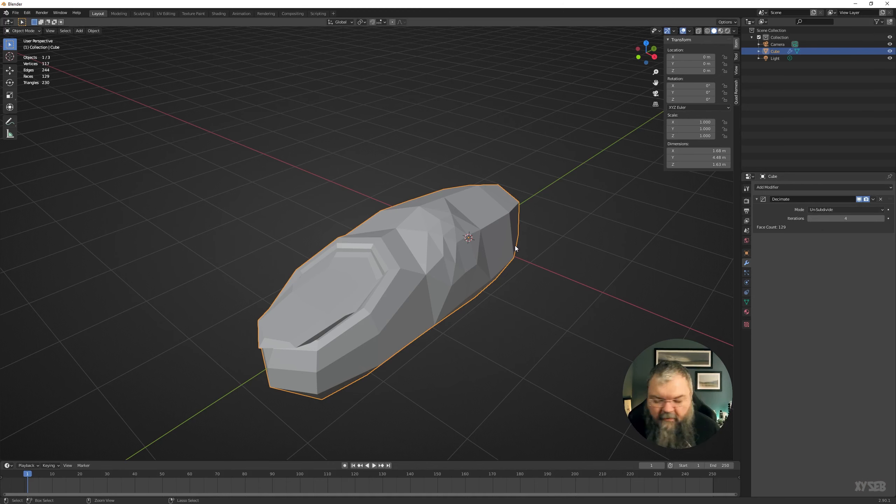
# - Undo the Decimate modifier and the knife cut, and add a fresh Decimate modifier to the uncut finger in Object Mode
pyautogui.hotkey('ctrl', 'z')
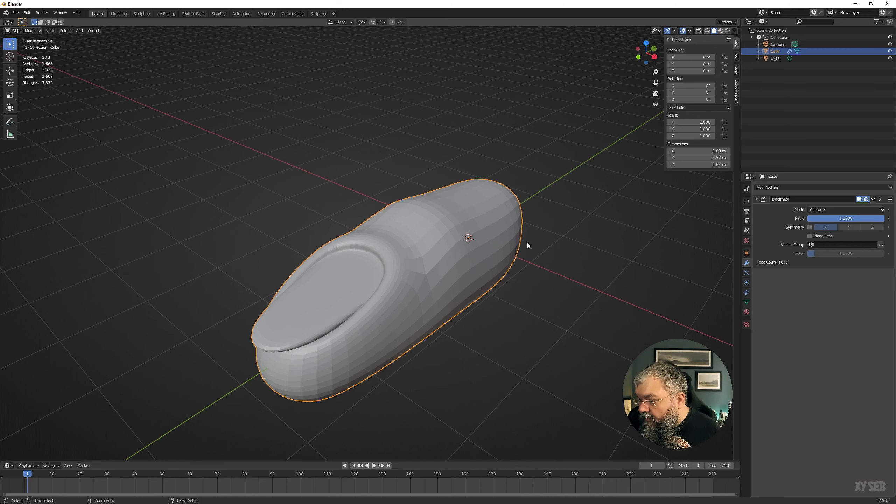
pyautogui.hotkey('ctrl', 'z')
pyautogui.press('Tab')
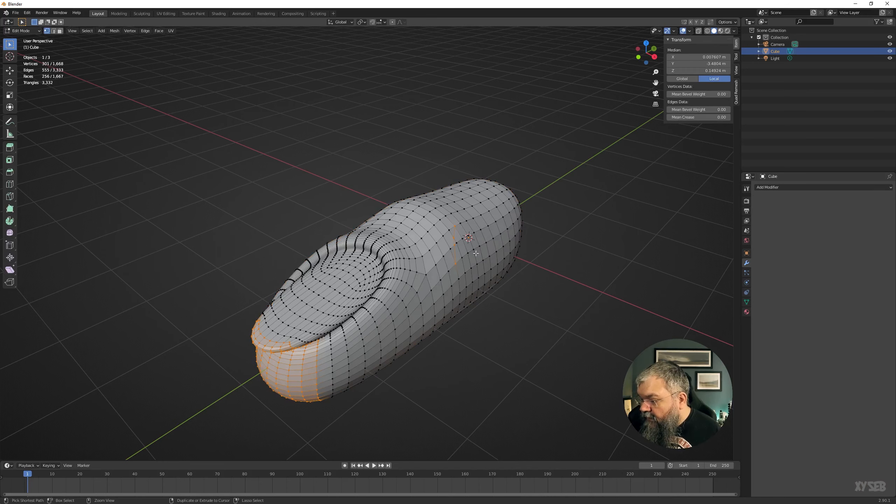
pyautogui.press('Tab')
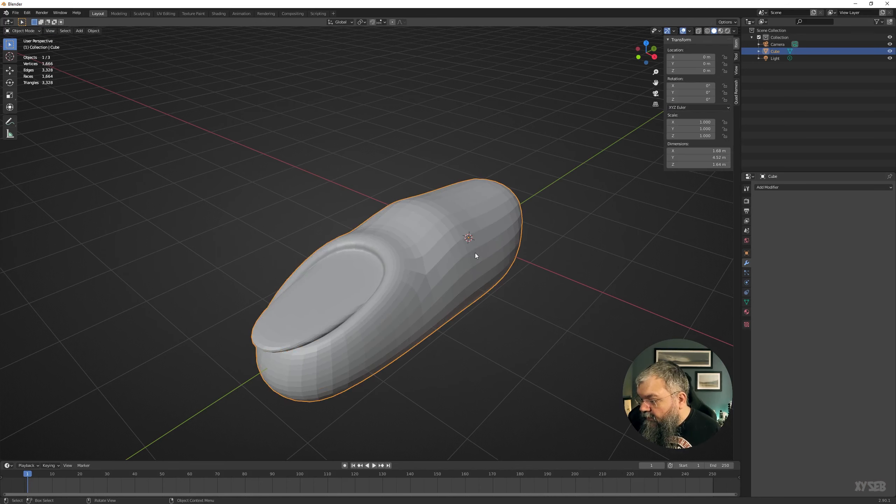
pyautogui.click(773, 187)
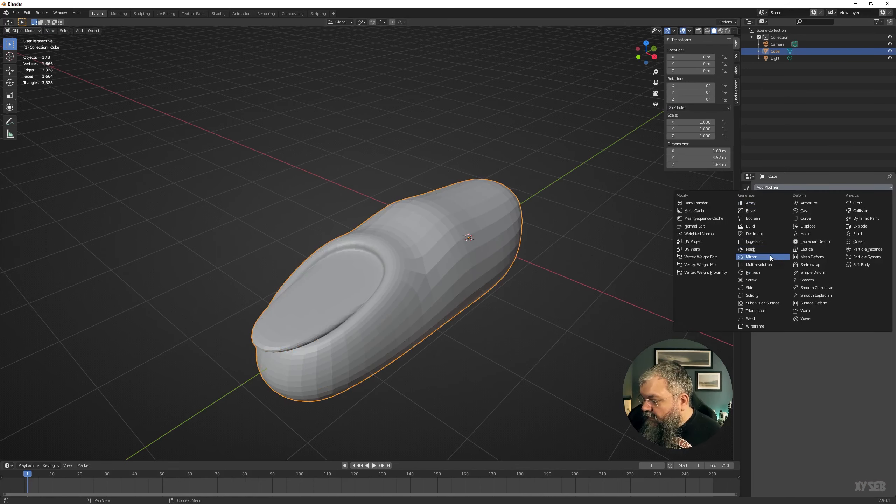
pyautogui.click(759, 233)
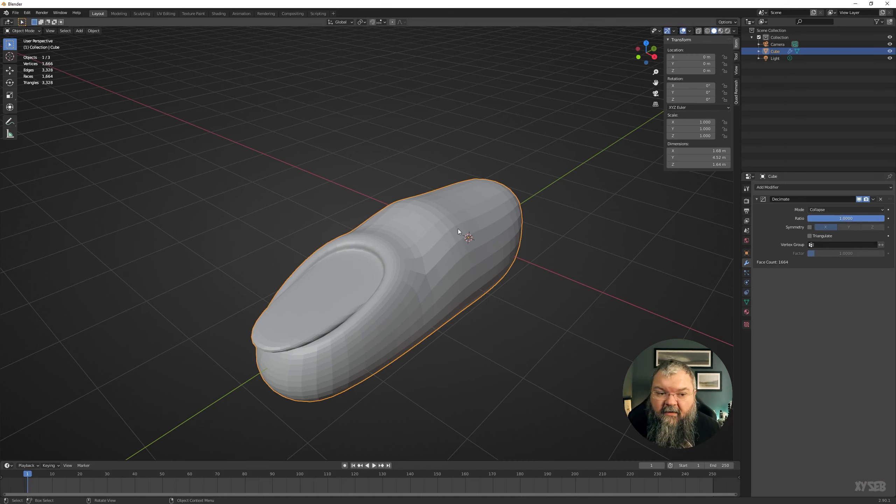
# - In Edit Mode, merge the vertices of a single edge on the side of the finger and undo the merge
pyautogui.press('Tab')
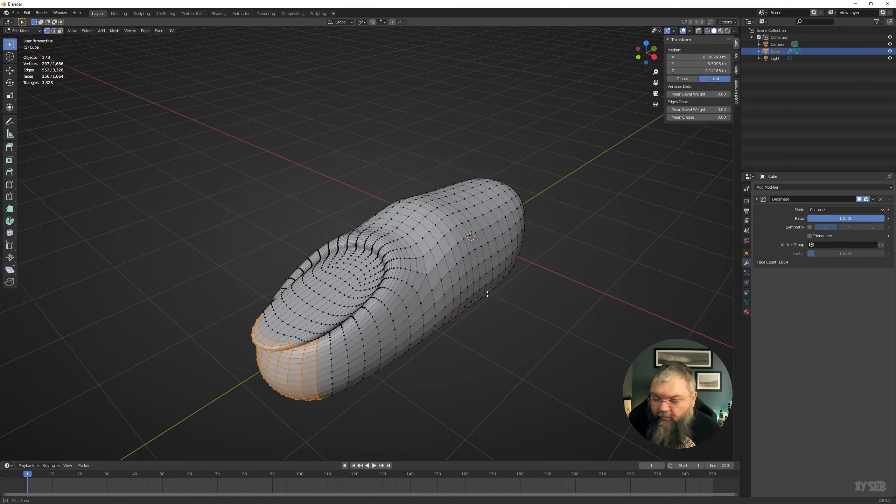
pyautogui.moveTo(486, 294); pyautogui.dragTo(437, 269, button='middle')
pyautogui.press('2')
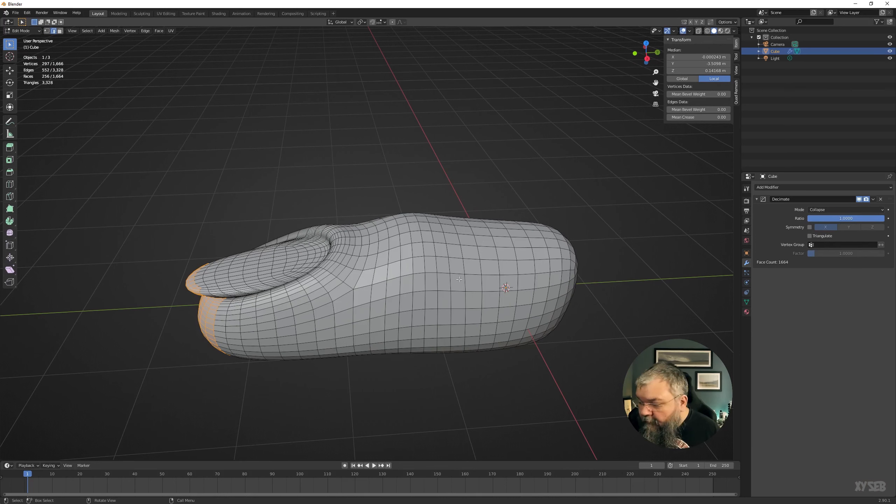
pyautogui.click(438, 269)
pyautogui.press('m')
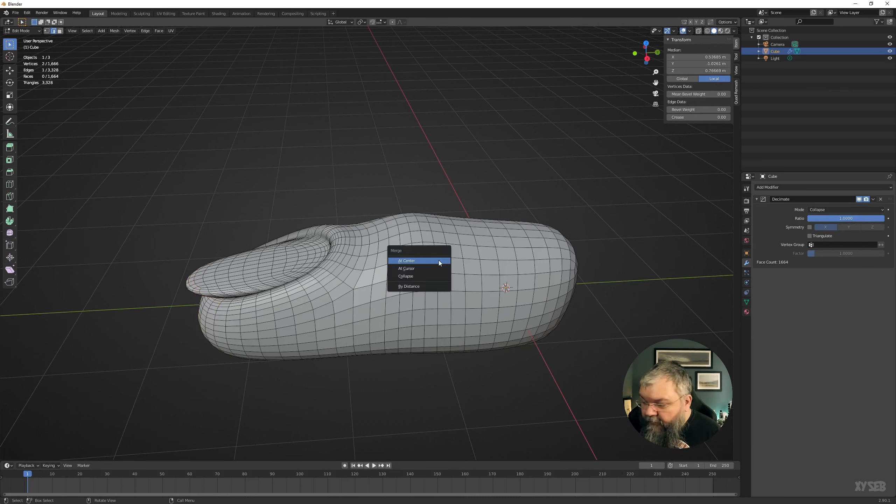
pyautogui.click(433, 273)
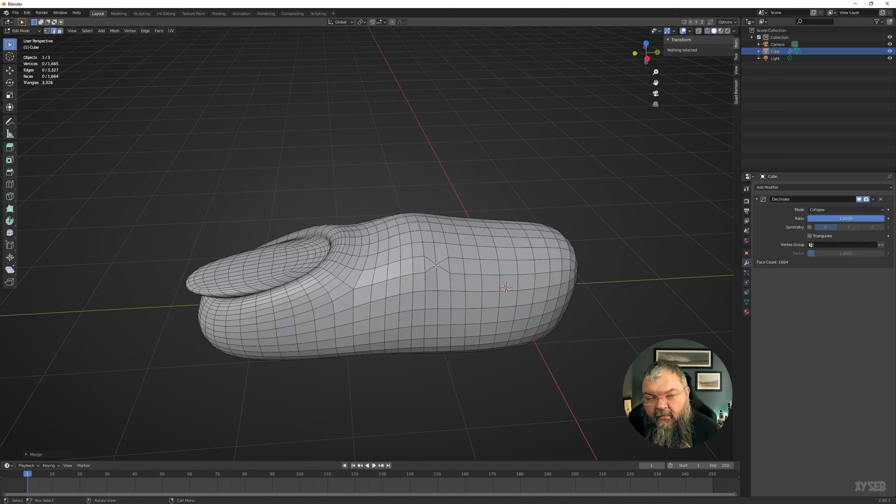
pyautogui.hotkey('ctrl', 'z')
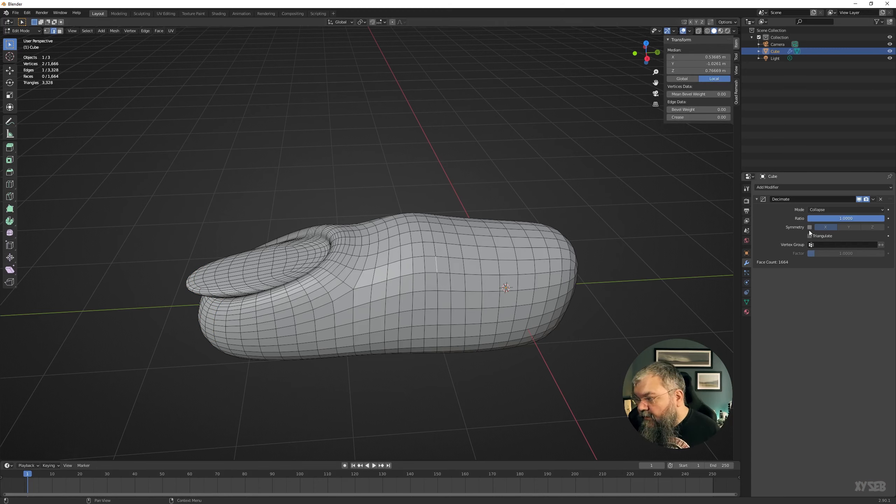
# - In Object Mode, set the Decimate Collapse ratio to 0.5 and inspect the finger's reduced surface
pyautogui.moveTo(505, 277); pyautogui.dragTo(367, 303, button='middle')
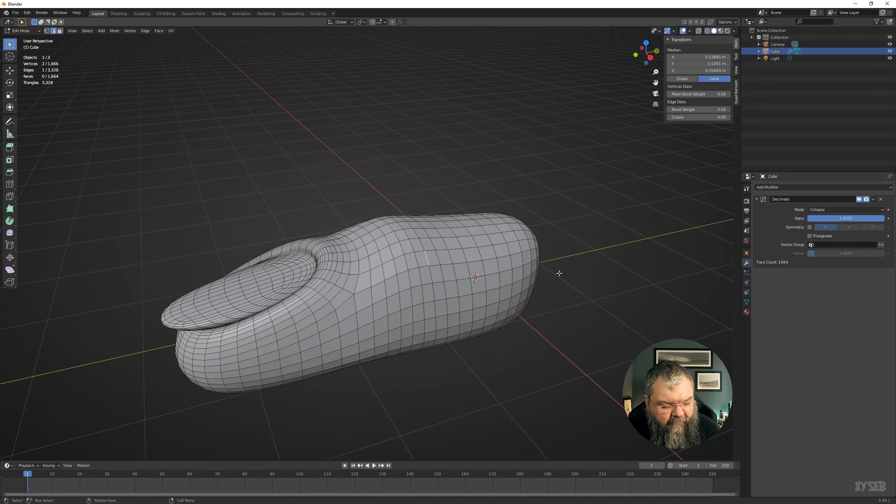
pyautogui.press('Tab')
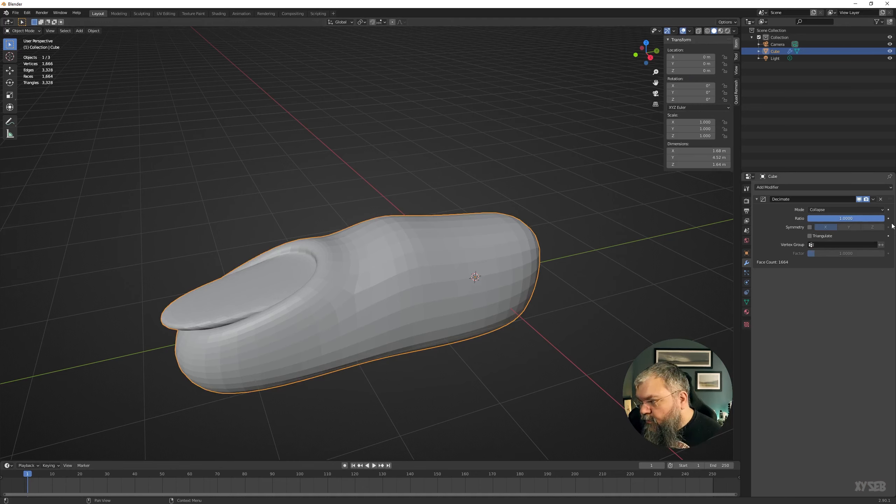
pyautogui.click(855, 218)
pyautogui.write('.5')
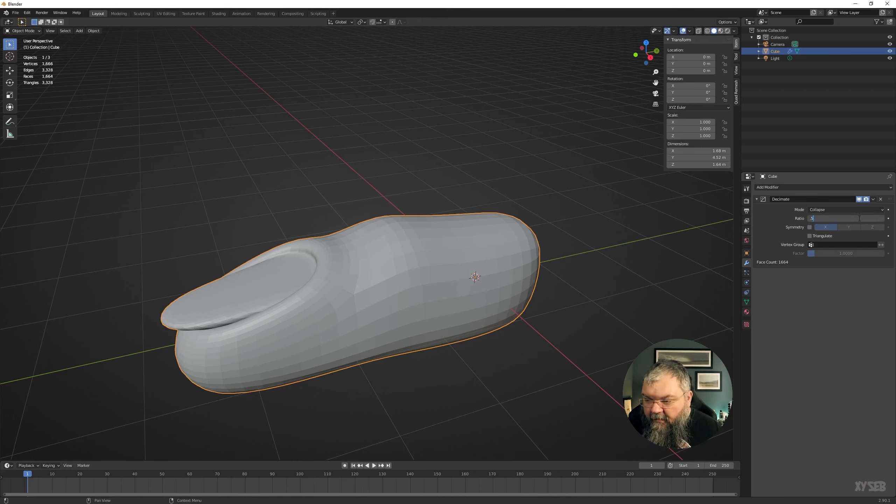
pyautogui.press('Return')
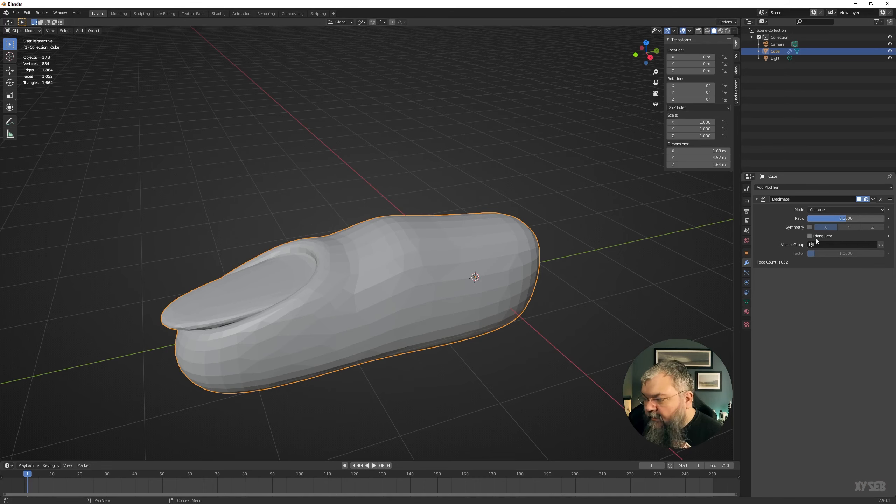
pyautogui.moveTo(381, 282); pyautogui.dragTo(392, 298, button='middle')
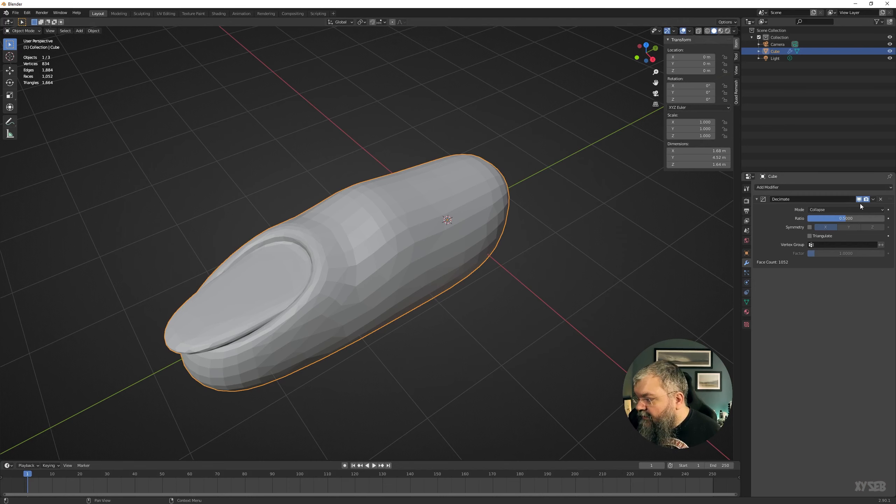
# - Apply the Decimate modifier and examine the collapsed mesh topology in Edit Mode
pyautogui.press('Tab')
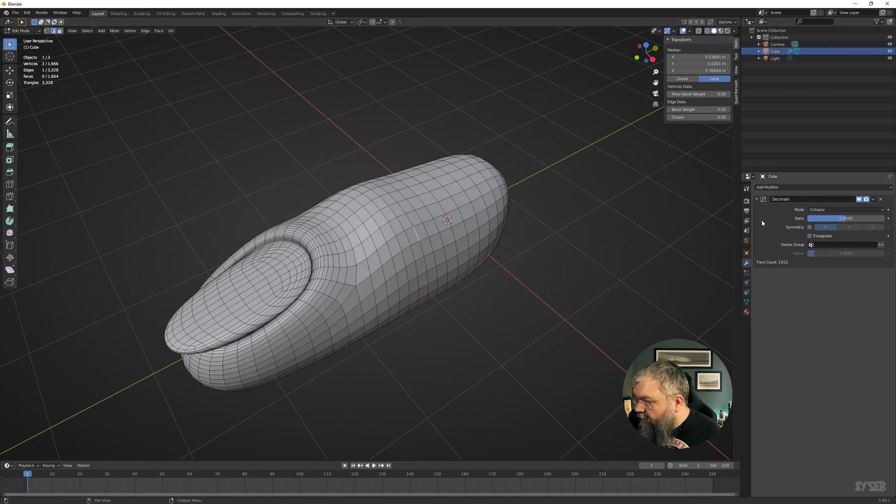
pyautogui.press('Tab')
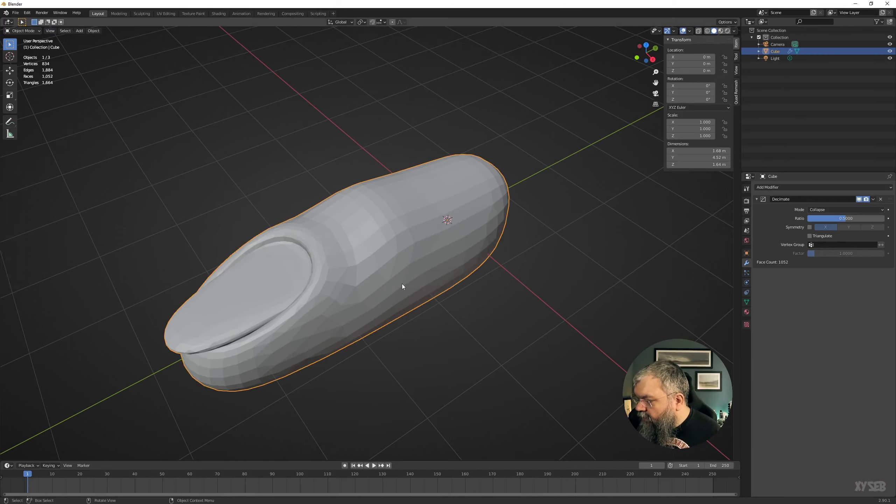
pyautogui.moveTo(402, 284); pyautogui.dragTo(440, 294, button='middle')
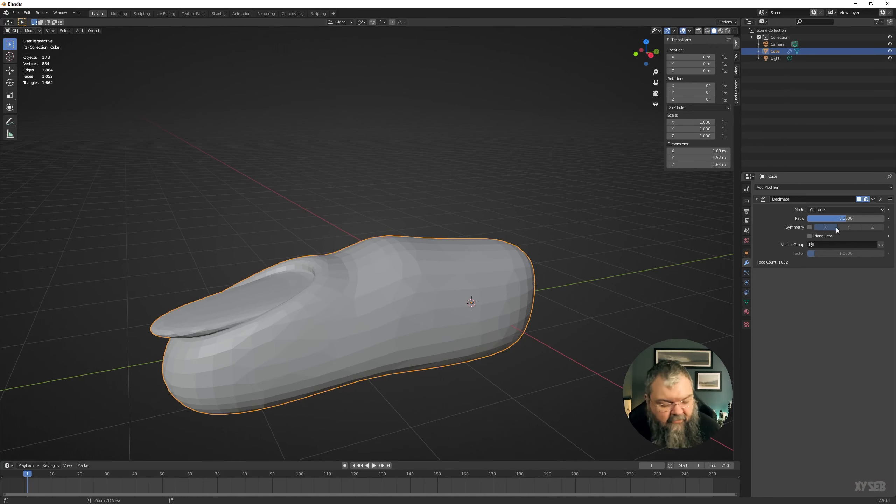
pyautogui.hotkey('ctrl', 'a')
pyautogui.press('Tab')
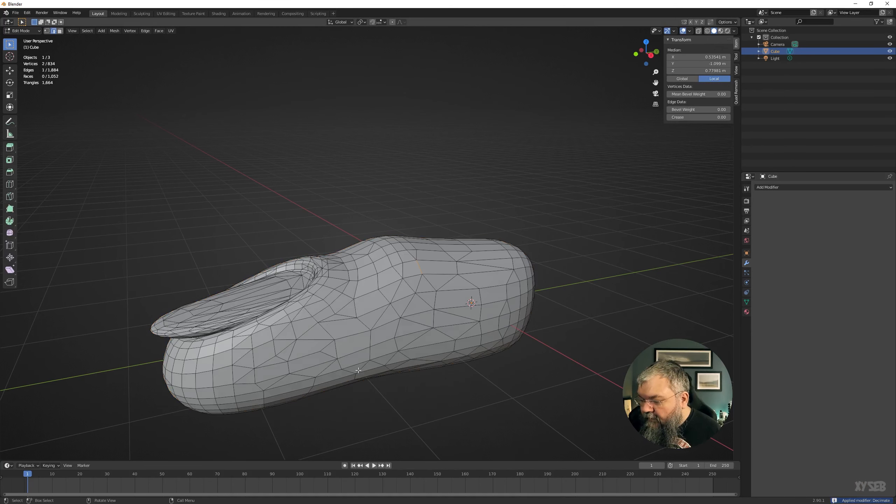
pyautogui.moveTo(369, 275); pyautogui.dragTo(500, 256, button='middle')
pyautogui.moveTo(565, 246); pyautogui.dragTo(448, 271, button='middle')
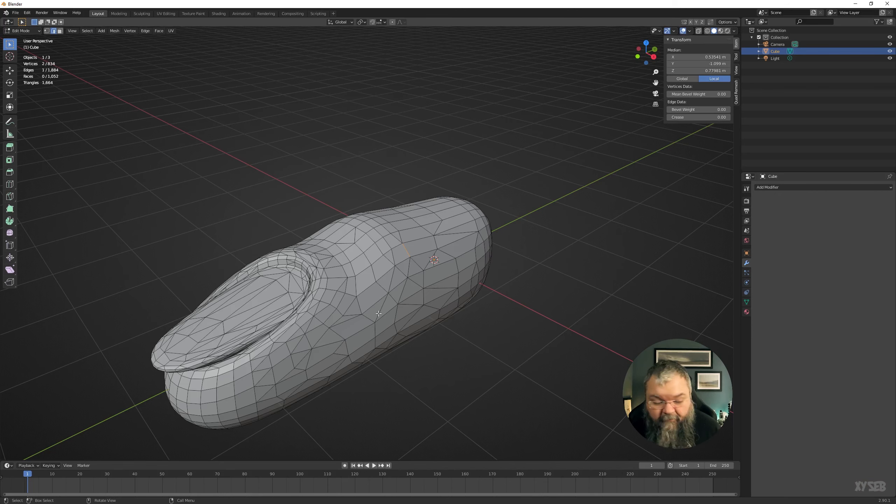
# - Undo the application of the Decimate modifier and return to Object Mode
pyautogui.hotkey('ctrl', 'z')
pyautogui.hotkey('ctrl', 'z')
pyautogui.hotkey('ctrl', 'z')
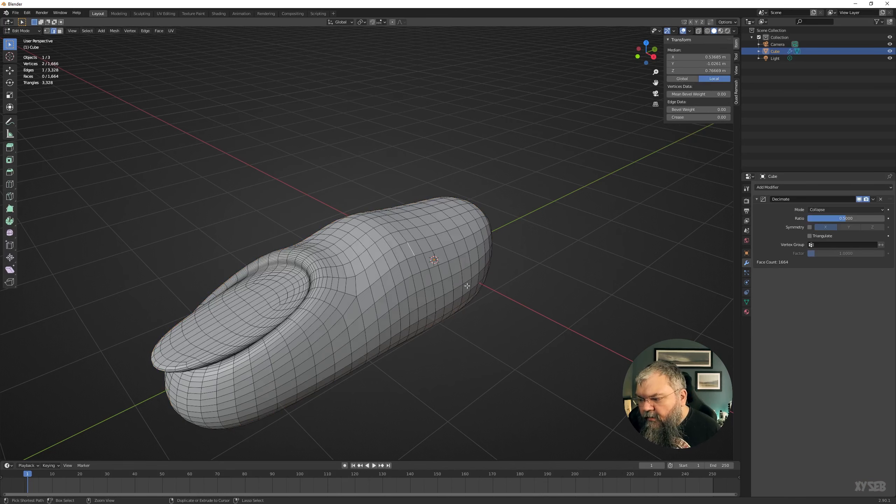
pyautogui.press('Tab')
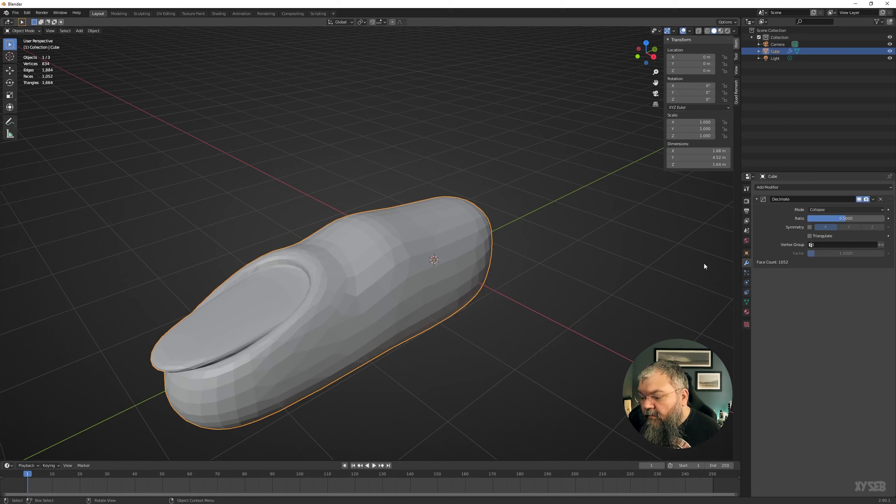
# - Lower the Collapse ratio to about 0.019 and view the heavily reduced finger
pyautogui.moveTo(843, 218); pyautogui.dragTo(806, 218)
pyautogui.moveTo(517, 246); pyautogui.dragTo(558, 267, button='middle')
pyautogui.scroll(-3, 564, 216)
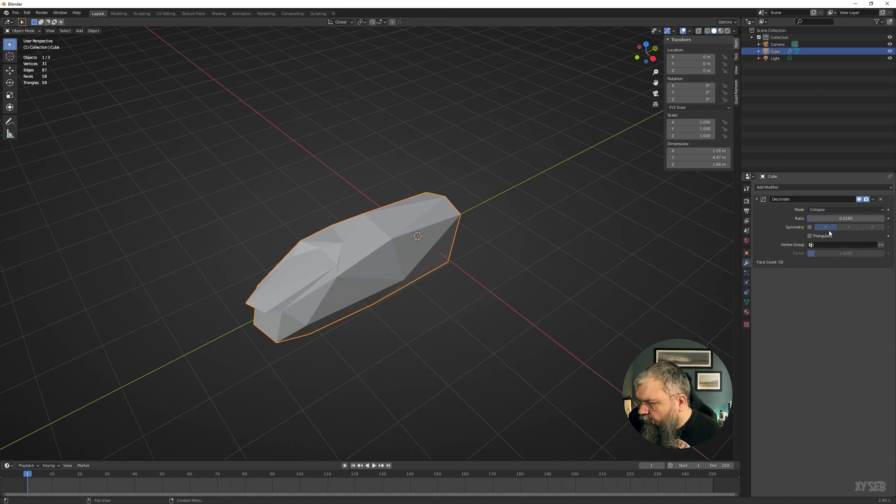
# - Raise the Collapse ratio to about 0.38, enable X symmetry, and reduce the ratio to about 0.21 while comparing the finger's underside
pyautogui.moveTo(817, 218); pyautogui.dragTo(837, 218)
pyautogui.click(810, 227)
pyautogui.moveTo(636, 265); pyautogui.dragTo(536, 207, button='middle')
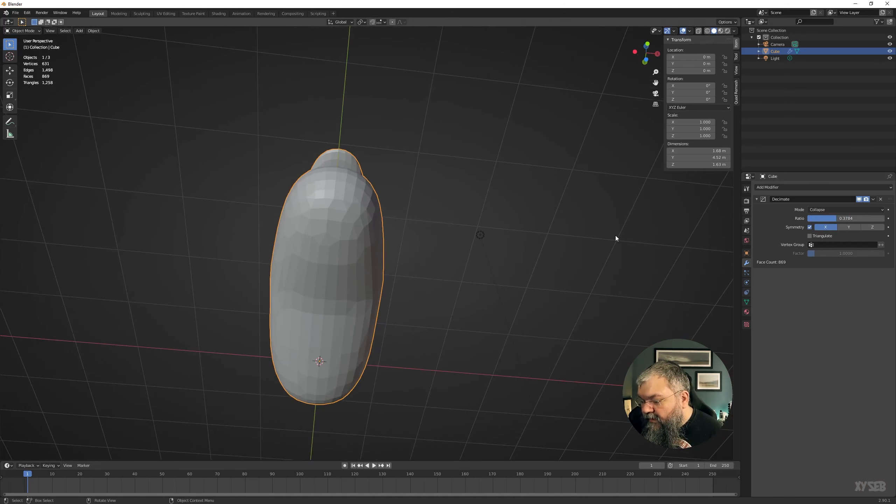
pyautogui.moveTo(577, 243); pyautogui.dragTo(686, 230, button='middle')
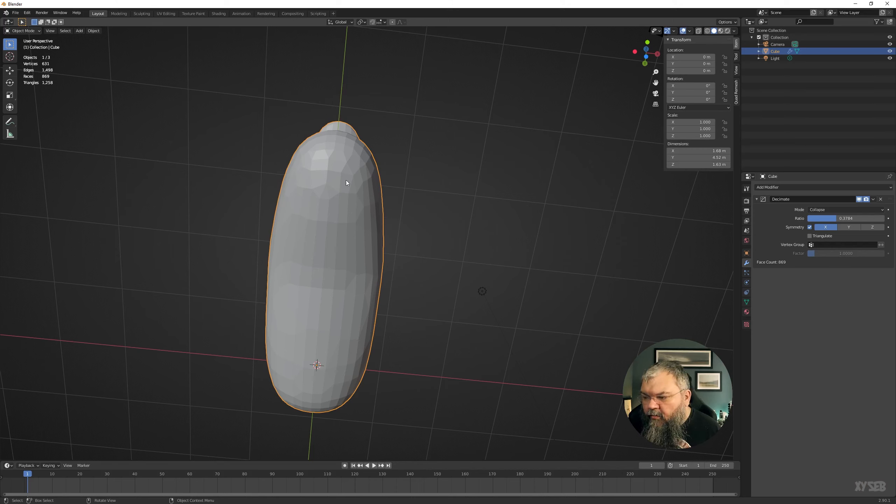
pyautogui.moveTo(837, 218); pyautogui.dragTo(824, 218)
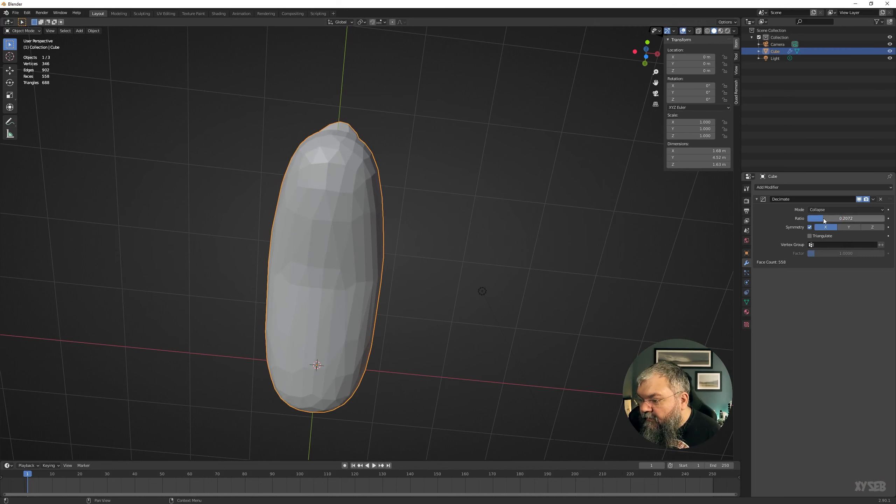
pyautogui.moveTo(364, 266); pyautogui.dragTo(330, 244, button='middle')
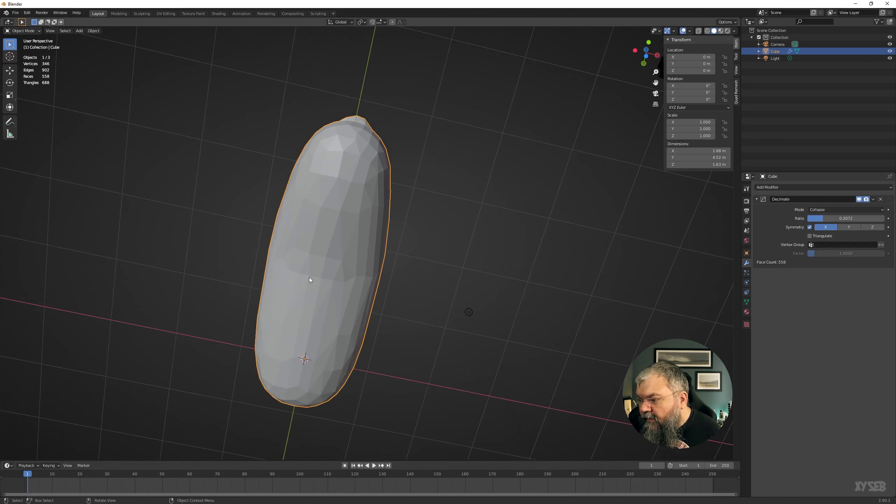
# - Turn off Decimate symmetry and compare the finger's surface with Triangulate enabled, leaving Triangulate disabled
pyautogui.click(810, 227)
pyautogui.click(809, 236)
pyautogui.moveTo(497, 230); pyautogui.dragTo(476, 259, button='middle')
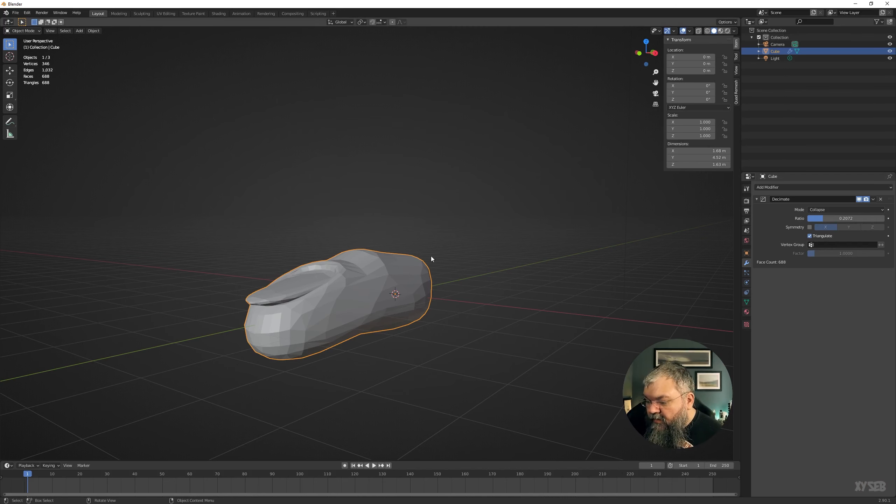
pyautogui.scroll(3, 354, 285)
pyautogui.scroll(2, 330, 287)
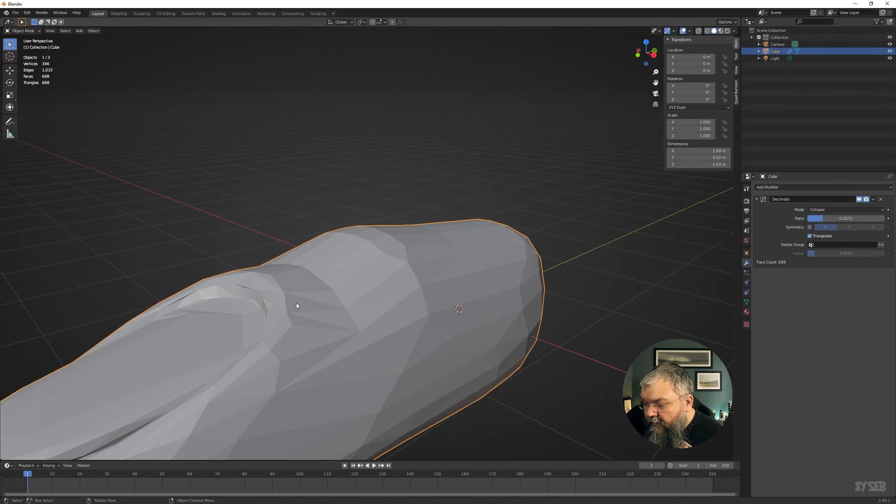
pyautogui.click(811, 236)
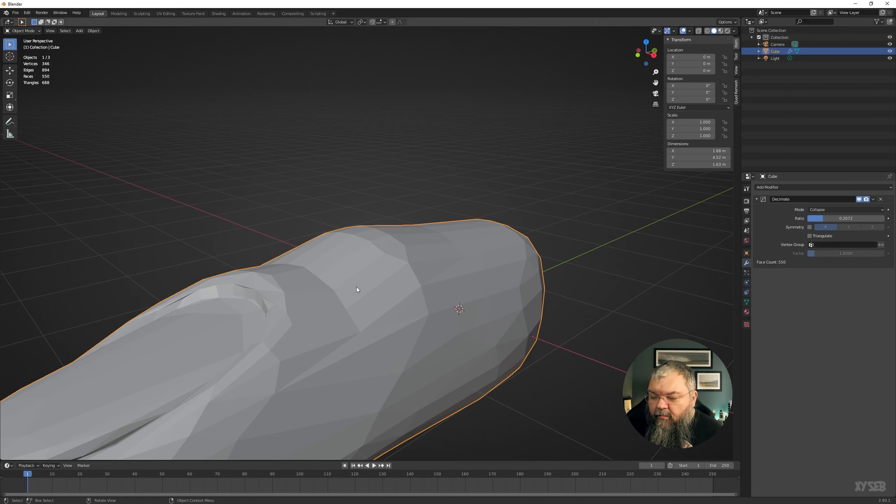
# - In Edit Mode with X-ray shading on, assign the vertices of the finger's nail-end half to a new vertex group
pyautogui.scroll(-6, 356, 288)
pyautogui.moveTo(491, 305); pyautogui.dragTo(469, 309, button='middle')
pyautogui.click(747, 303)
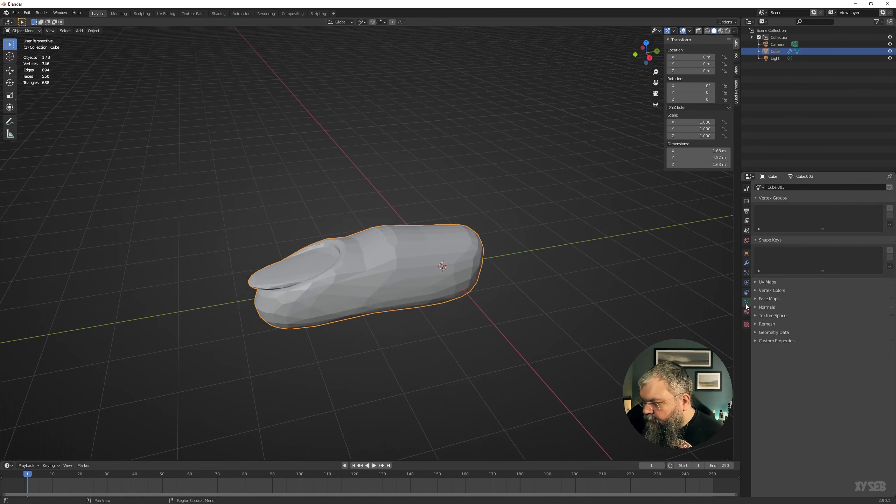
pyautogui.press('Tab')
pyautogui.moveTo(281, 279); pyautogui.dragTo(247, 268, button='middle')
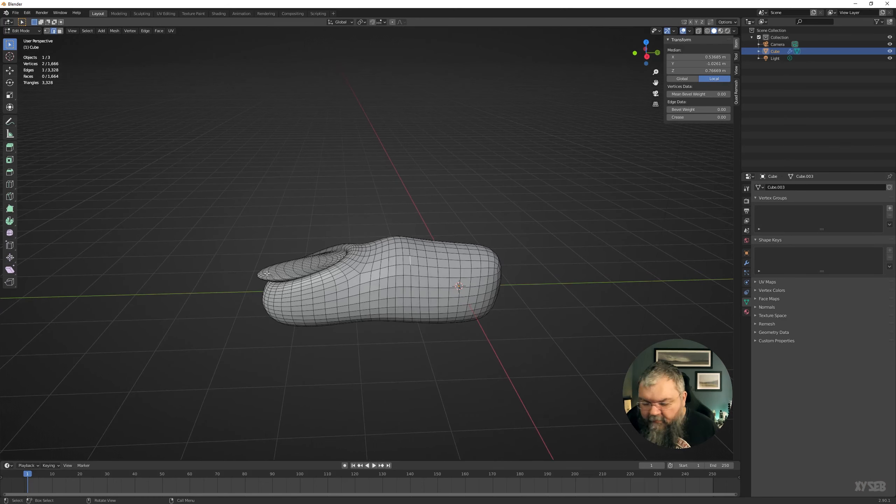
pyautogui.hotkey('alt', 'z')
pyautogui.moveTo(213, 200); pyautogui.dragTo(377, 405)
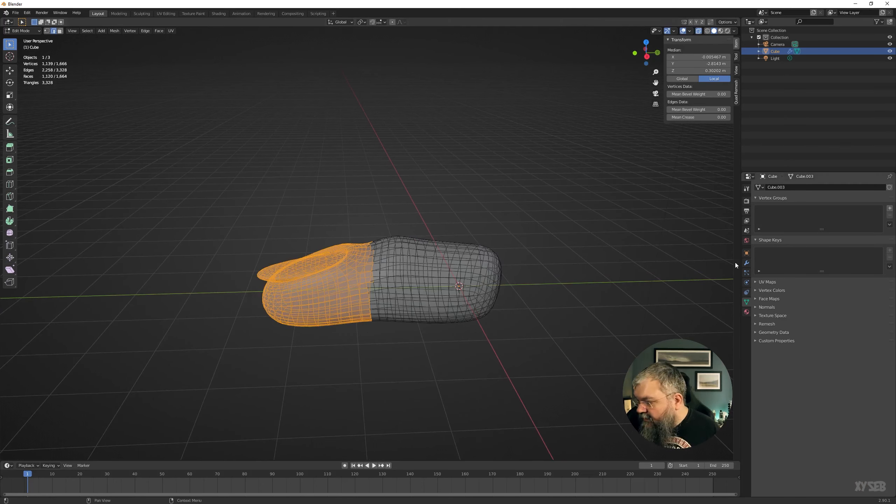
pyautogui.press('1')
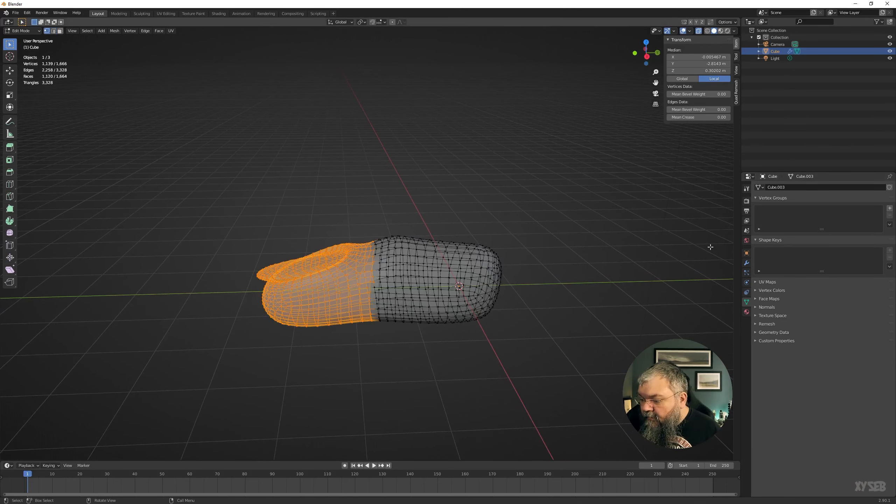
pyautogui.click(890, 208)
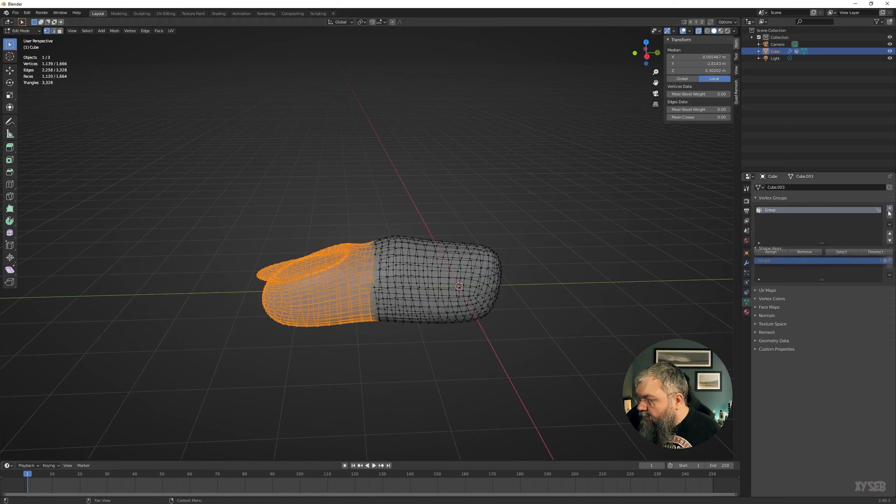
pyautogui.click(770, 253)
pyautogui.moveTo(535, 269); pyautogui.dragTo(501, 275, button='middle')
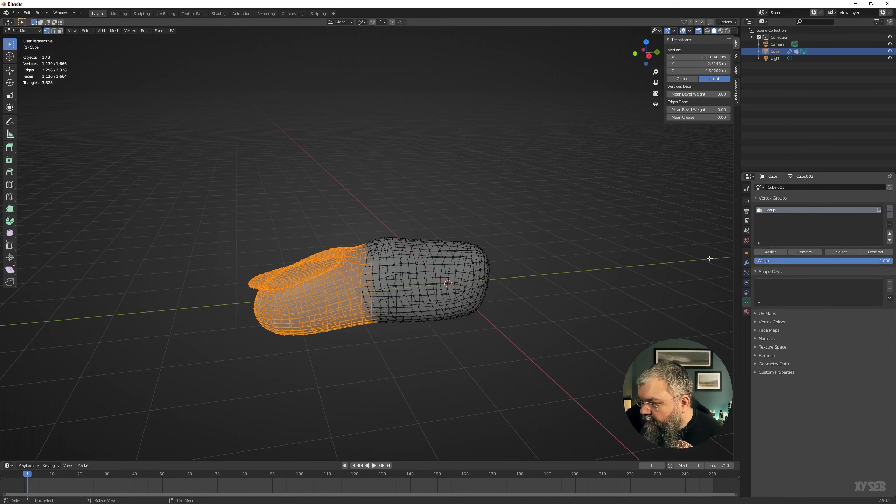
# - Set the Decimate modifier's vertex group to Group and return to Object Mode
pyautogui.click(746, 263)
pyautogui.click(843, 245)
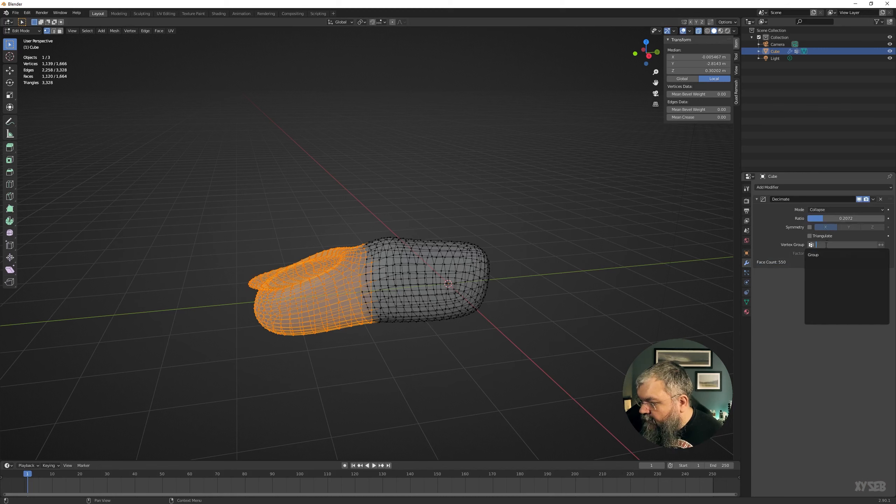
pyautogui.click(843, 255)
pyautogui.press('Tab')
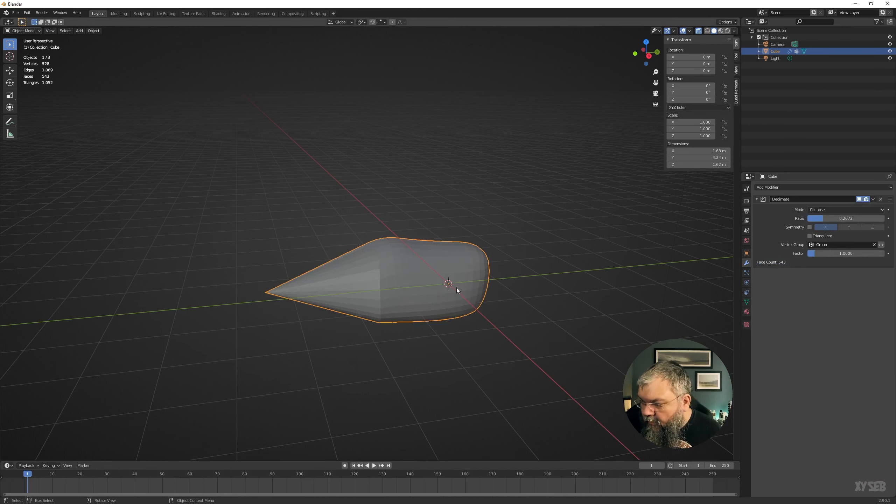
# - Raise the Collapse ratio to about 0.356 and lower the vertex group factor to 0
pyautogui.moveTo(843, 218); pyautogui.dragTo(860, 218)
pyautogui.moveTo(522, 311); pyautogui.dragTo(281, 273, button='middle')
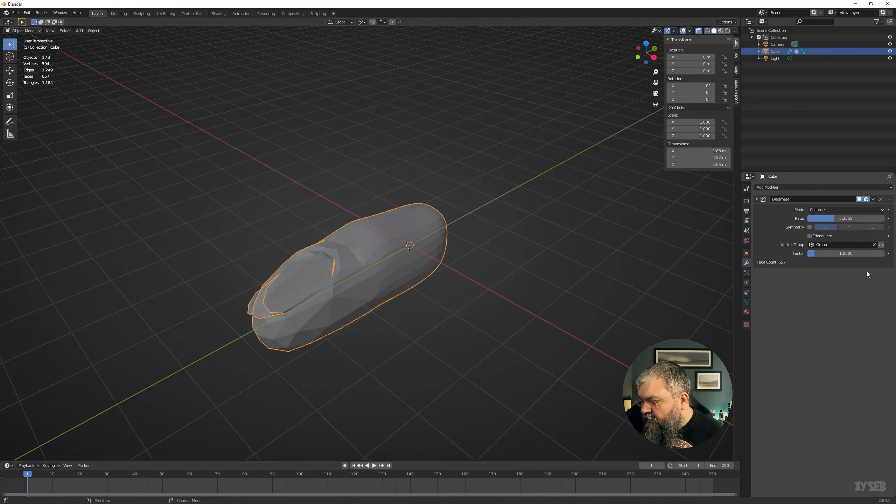
pyautogui.moveTo(815, 252)
pyautogui.mouseDown()
pyautogui.moveTo(883, 253)
pyautogui.moveTo(808, 254)
pyautogui.mouseUp()
pyautogui.rightClick(812, 253)
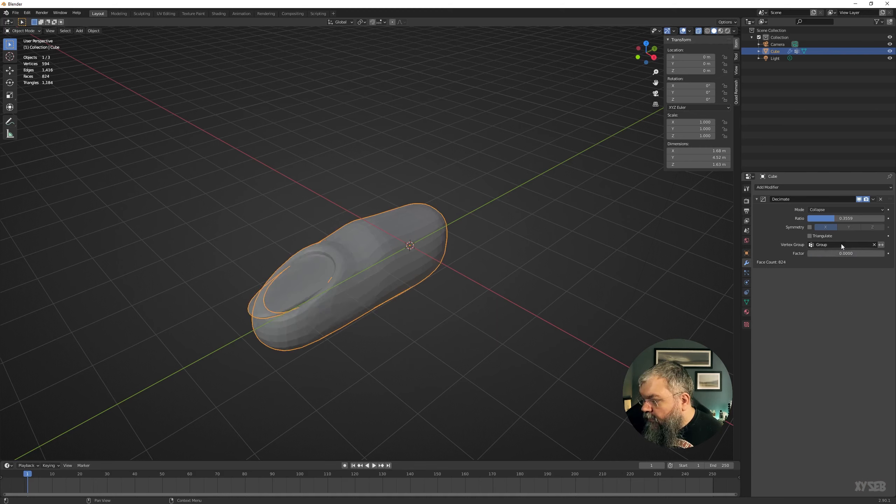
# - Clear the Decimate modifier's vertex group and raise the Collapse ratio to 1.0
pyautogui.click(875, 245)
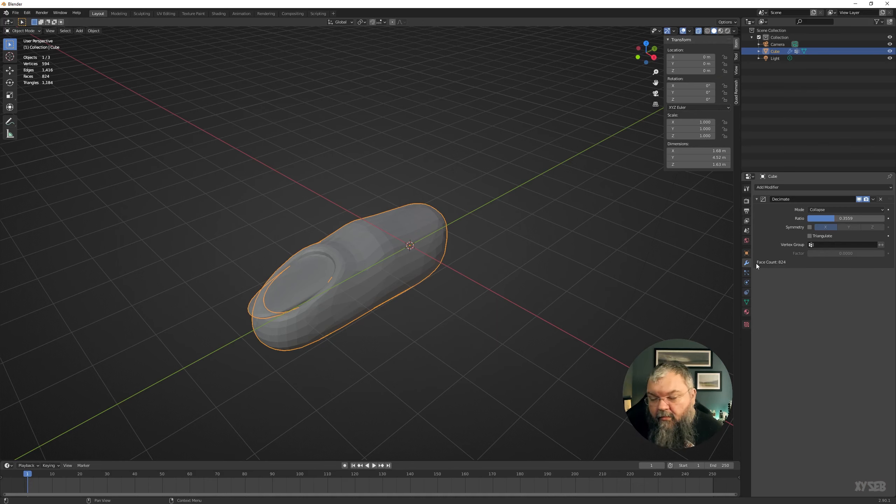
pyautogui.moveTo(841, 220); pyautogui.dragTo(884, 219)
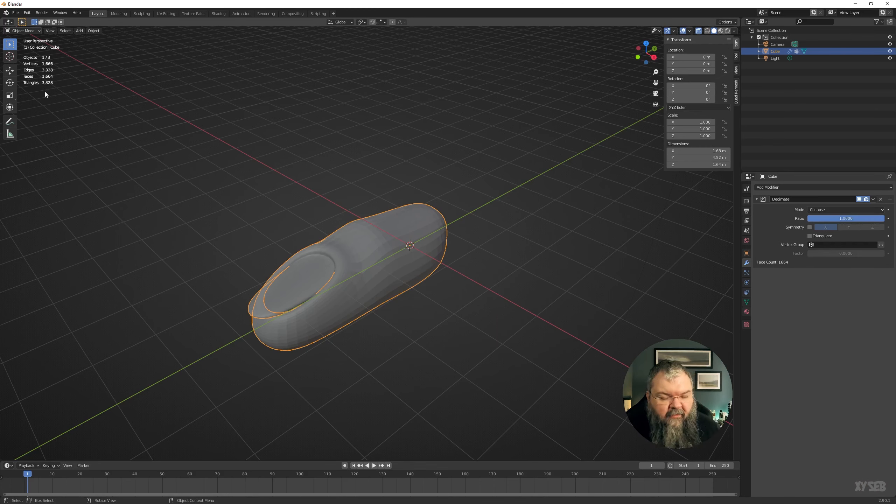
# - Triangulate the faces at the finger's base end, opposite the nail, and return to Object Mode
pyautogui.press('Tab')
pyautogui.scroll(2, 362, 328)
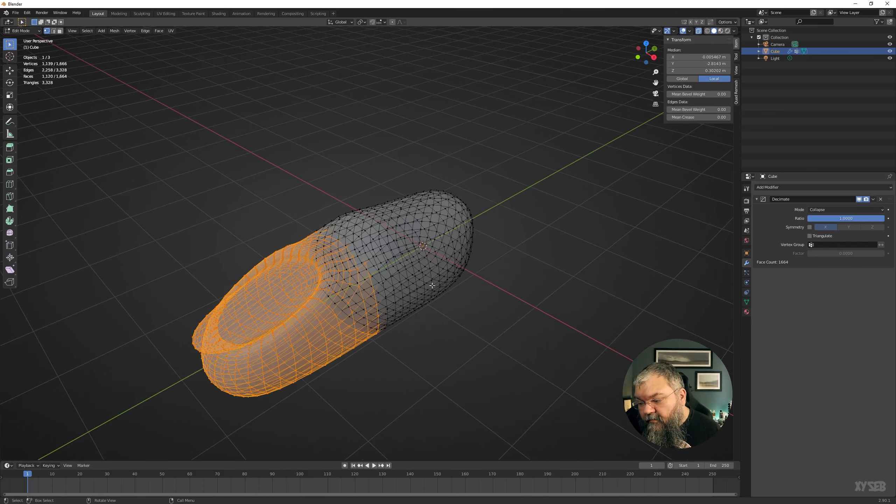
pyautogui.moveTo(432, 285); pyautogui.dragTo(500, 184, button='middle')
pyautogui.moveTo(461, 200); pyautogui.dragTo(620, 353)
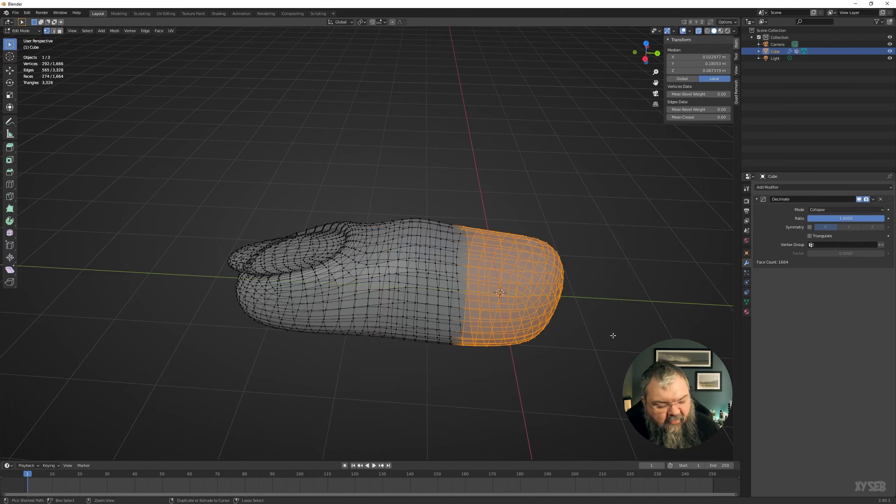
pyautogui.hotkey('ctrl', 't')
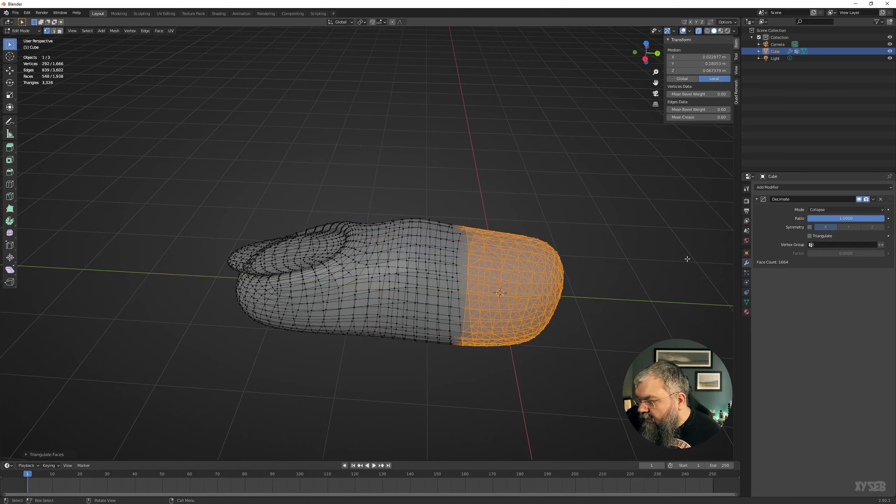
pyautogui.press('Tab')
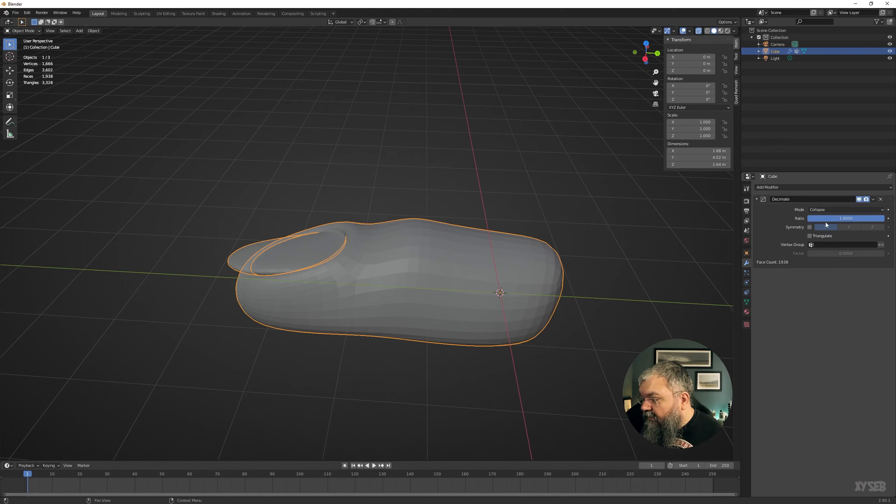
# - Switch the Decimate modifier to Planar mode and set its angle limit to 10°
pyautogui.click(823, 210)
pyautogui.click(825, 233)
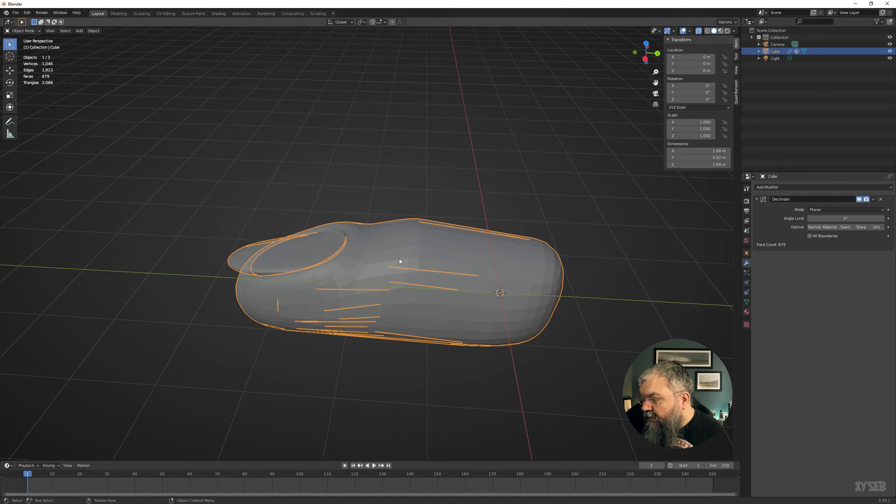
pyautogui.moveTo(399, 259); pyautogui.dragTo(539, 252, button='middle')
pyautogui.moveTo(626, 255); pyautogui.dragTo(593, 256, button='middle')
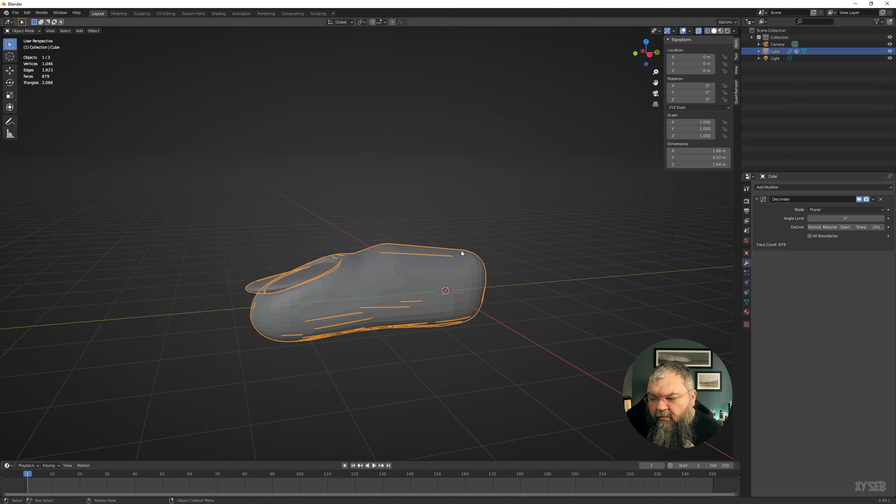
pyautogui.scroll(5, 424, 283)
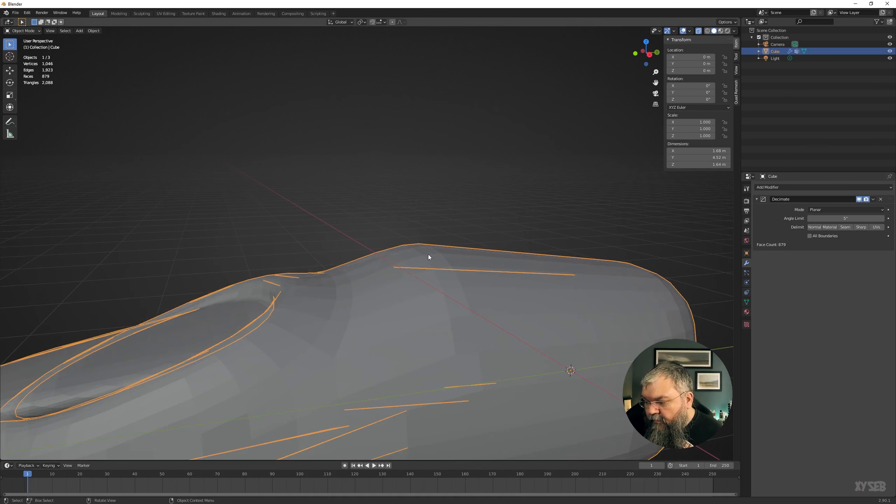
pyautogui.moveTo(825, 218); pyautogui.dragTo(862, 219)
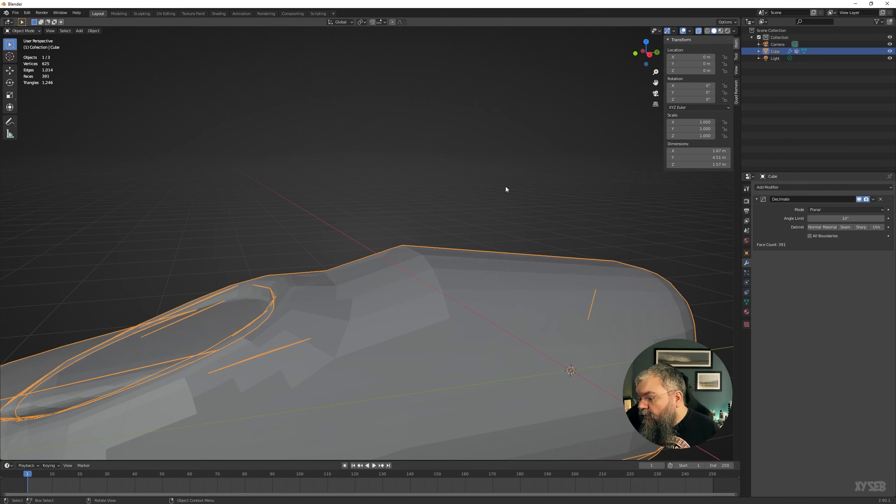
pyautogui.scroll(-5, 506, 186)
pyautogui.moveTo(371, 307); pyautogui.dragTo(429, 271, button='middle')
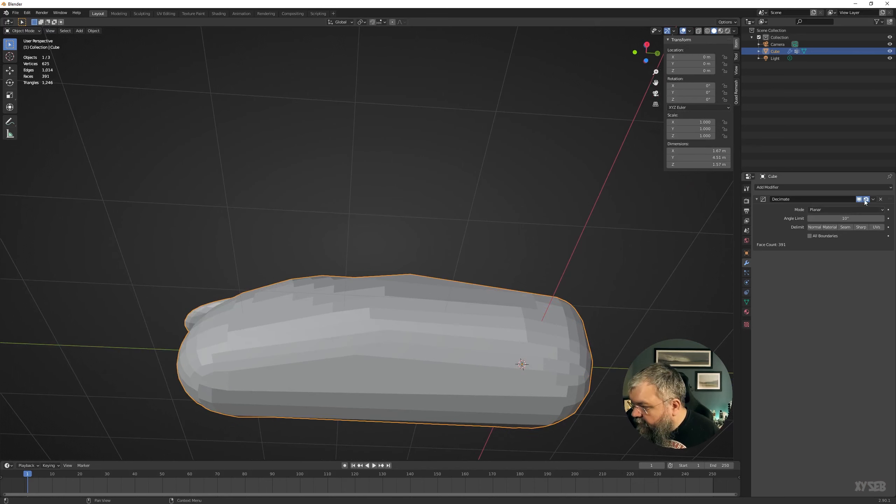
# - Apply the Planar Decimate modifier, inspect the reduced topology in Edit Mode, and undo the application
pyautogui.hotkey('ctrl', 'a')
pyautogui.press('Tab')
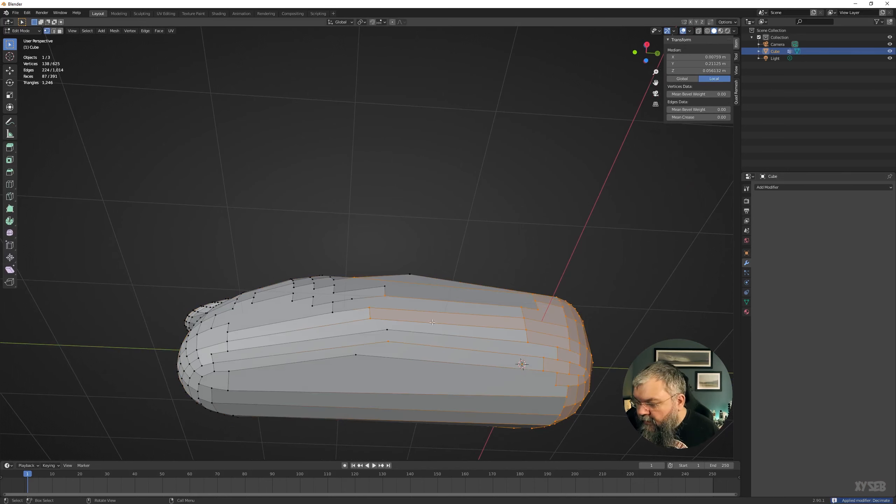
pyautogui.moveTo(459, 336); pyautogui.dragTo(411, 371, button='middle')
pyautogui.hotkey('ctrl', 'z')
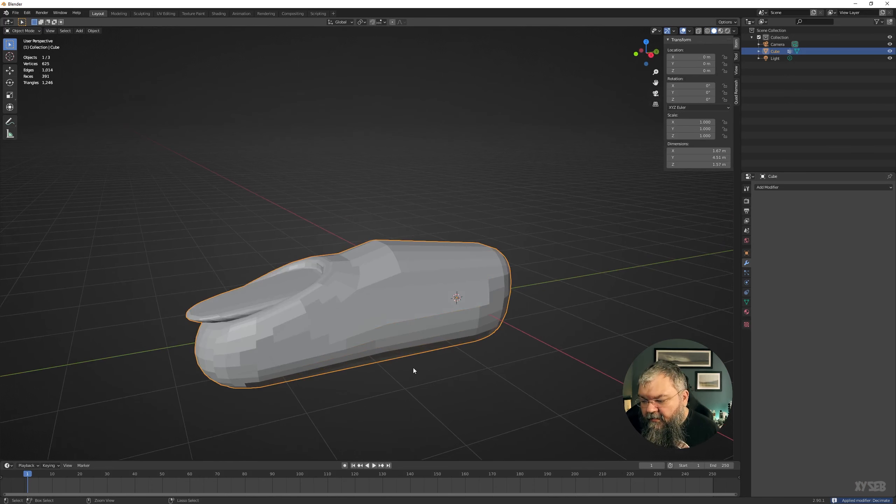
pyautogui.hotkey('ctrl', 'z')
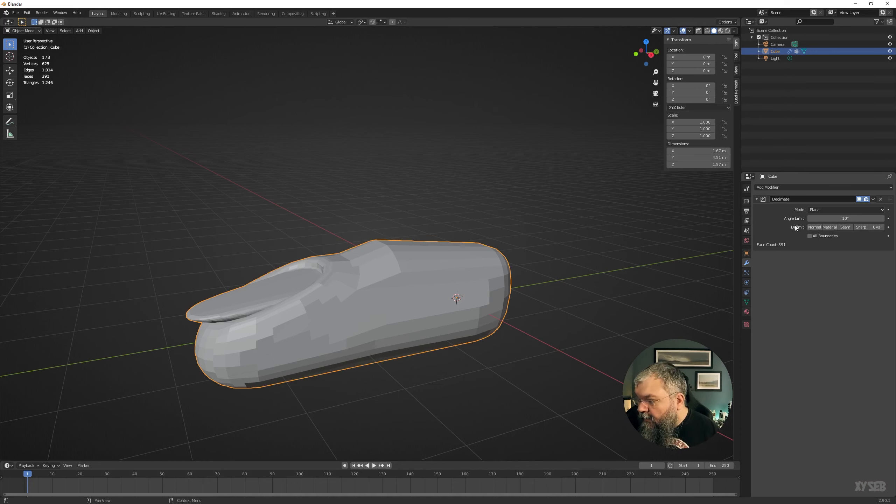
# - Flip the normals of the triangulated faces at the finger's base end and return to Object Mode
pyautogui.press('Tab')
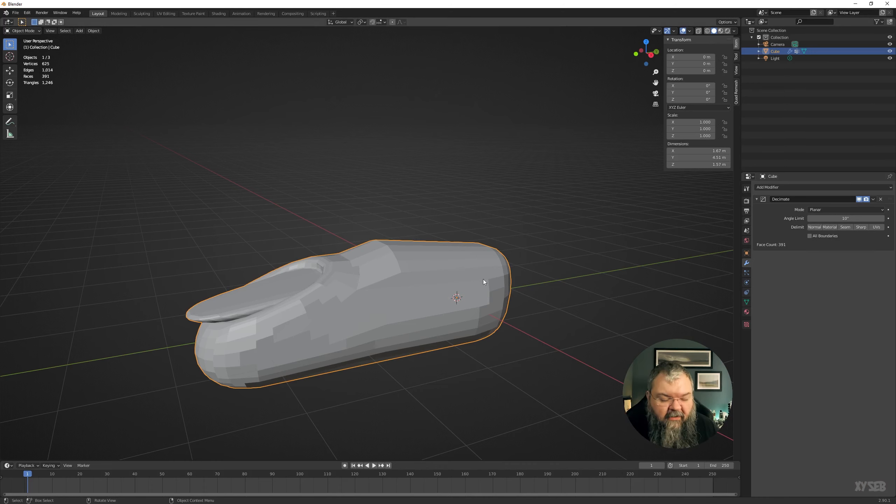
pyautogui.moveTo(441, 267); pyautogui.dragTo(480, 303, button='middle')
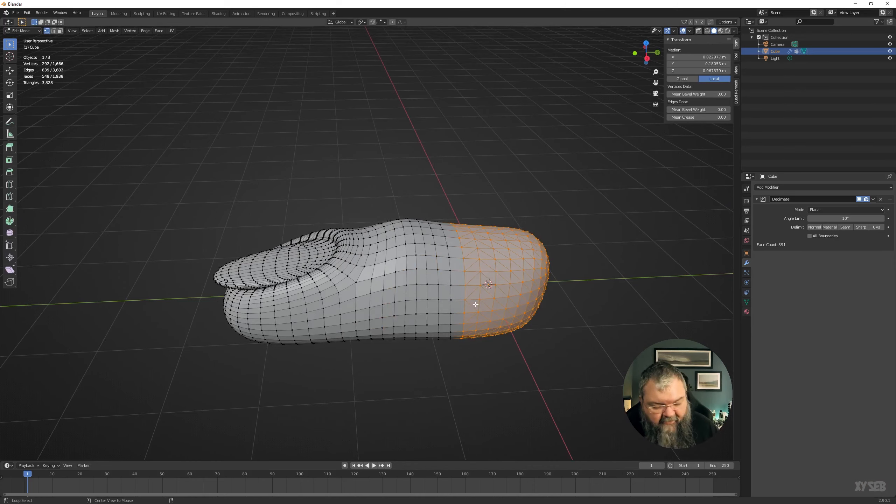
pyautogui.hotkey('alt', 'n')
pyautogui.click(475, 304)
pyautogui.press('Tab')
pyautogui.moveTo(475, 304); pyautogui.dragTo(516, 320, button='middle')
# - Apply Decimate again, examine how the flipped-normal region was reduced in Edit Mode, and undo the application
pyautogui.hotkey('ctrl', 'a')
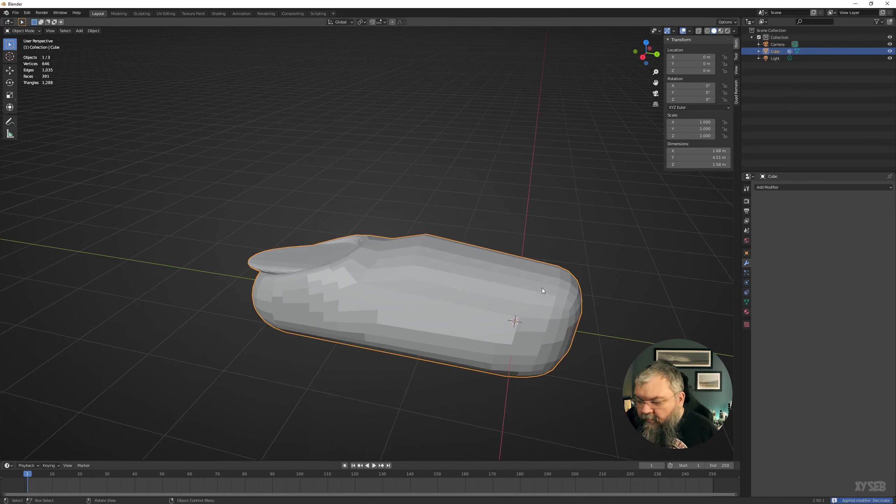
pyautogui.press('Tab')
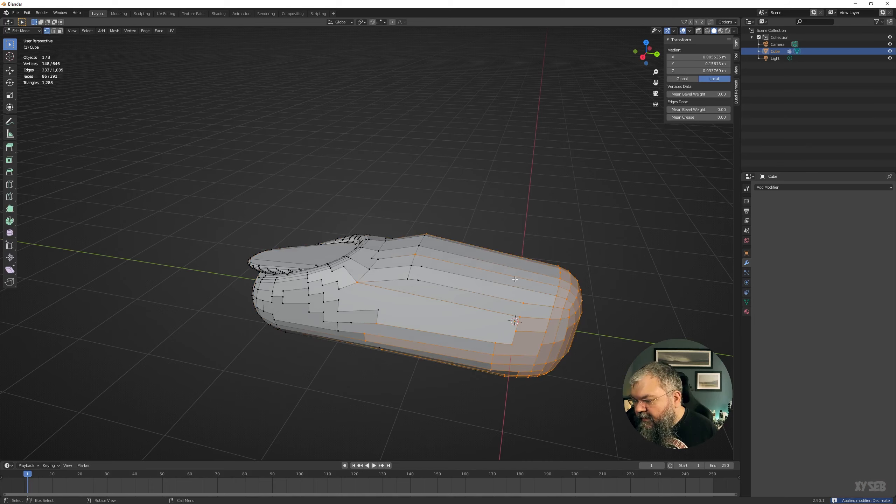
pyautogui.moveTo(539, 244); pyautogui.dragTo(575, 338, button='middle')
pyautogui.press('Tab')
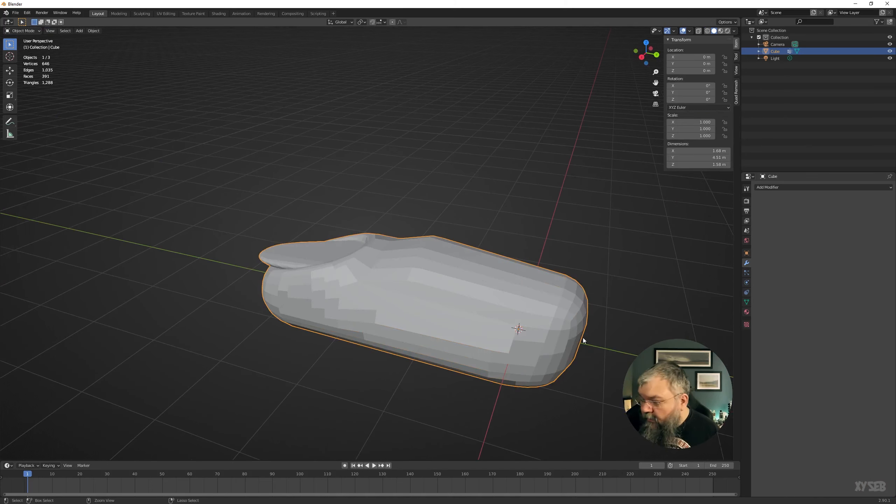
pyautogui.hotkey('ctrl', 'z')
# - Delimit the Planar decimation by Normal and enable All Boundaries, examining the finger's underside and nail
pyautogui.click(816, 227)
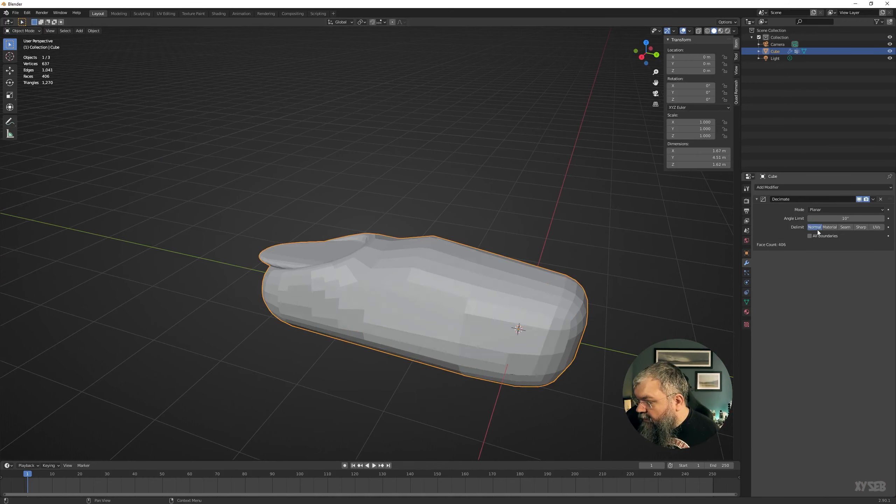
pyautogui.moveTo(478, 312); pyautogui.dragTo(499, 324, button='middle')
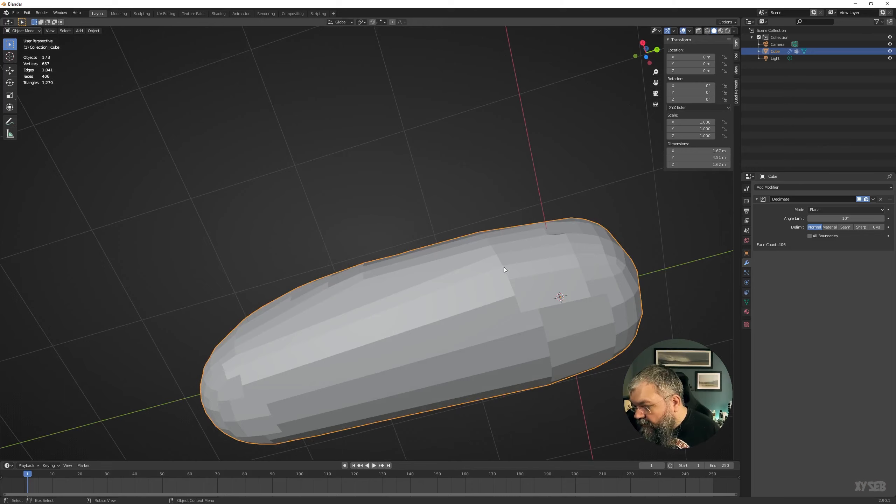
pyautogui.moveTo(504, 267); pyautogui.dragTo(464, 316, button='middle')
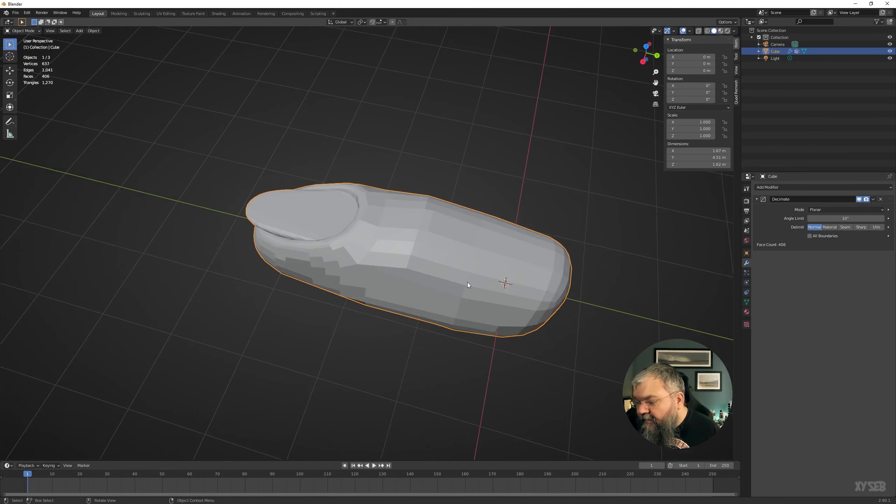
pyautogui.moveTo(503, 321); pyautogui.dragTo(519, 282, button='middle')
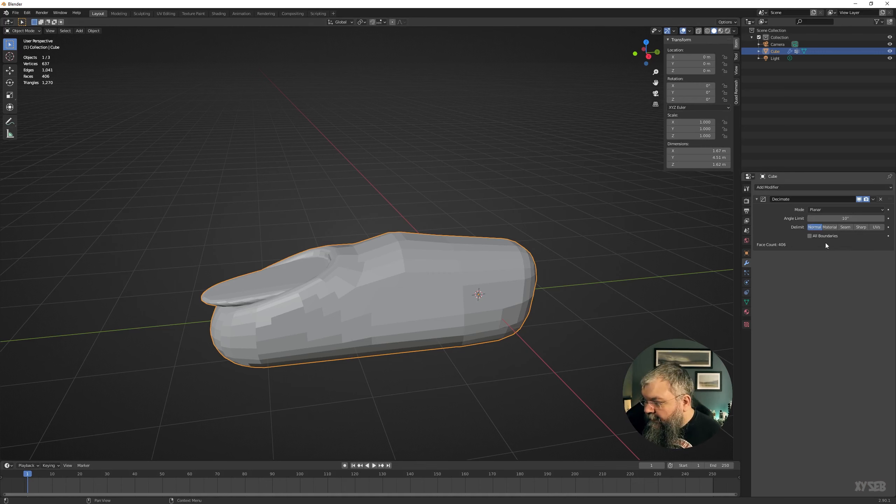
pyautogui.click(811, 236)
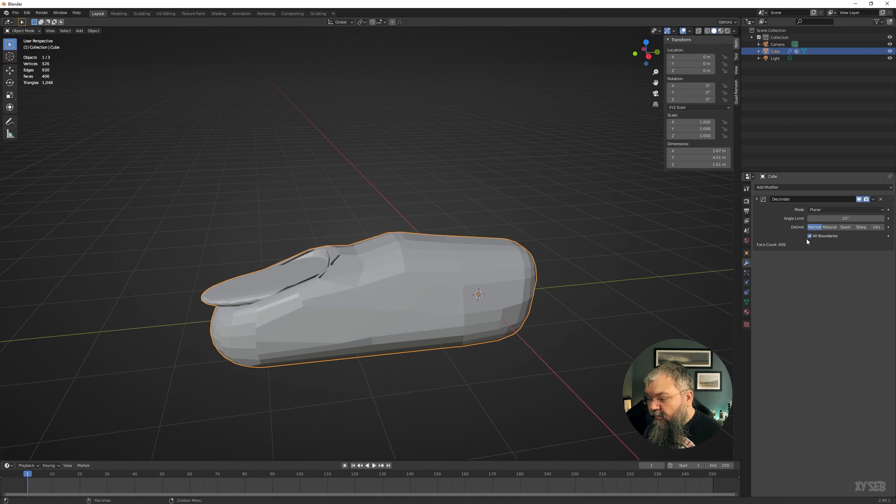
pyautogui.moveTo(603, 242); pyautogui.dragTo(437, 276, button='middle')
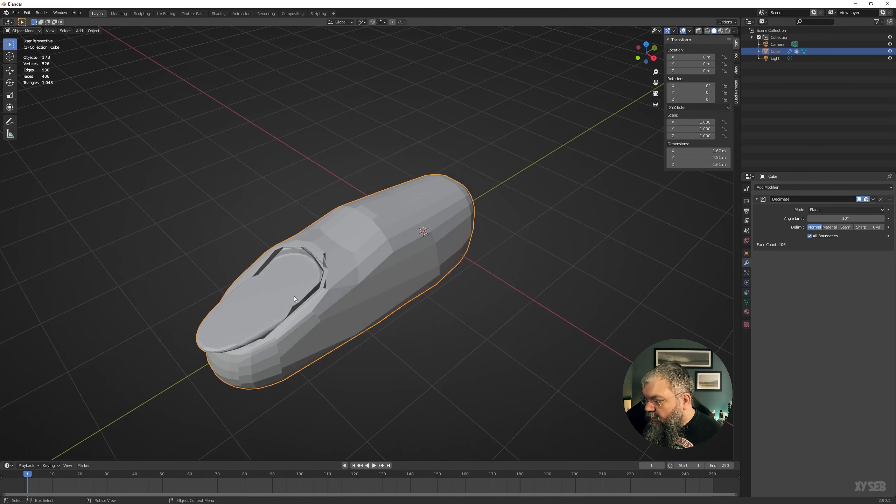
# - Turn off All Boundaries for the Planar decimation and examine the finger's nail edge and side
pyautogui.scroll(3, 316, 267)
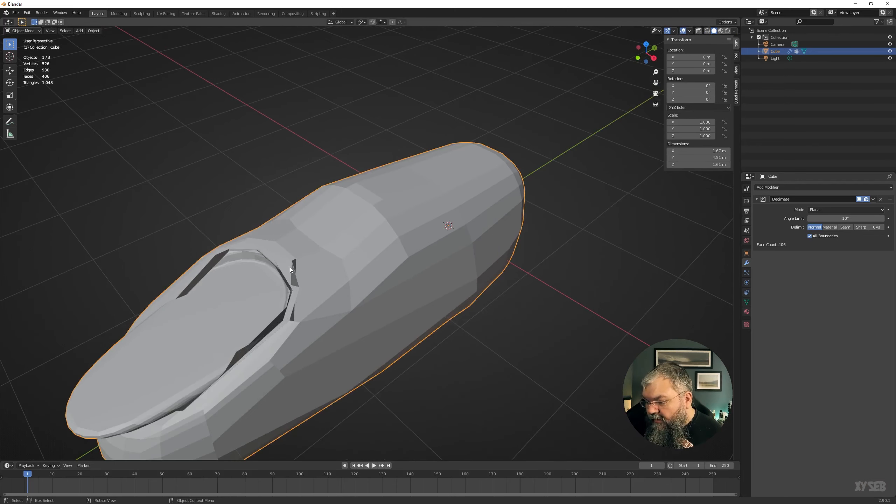
pyautogui.click(810, 236)
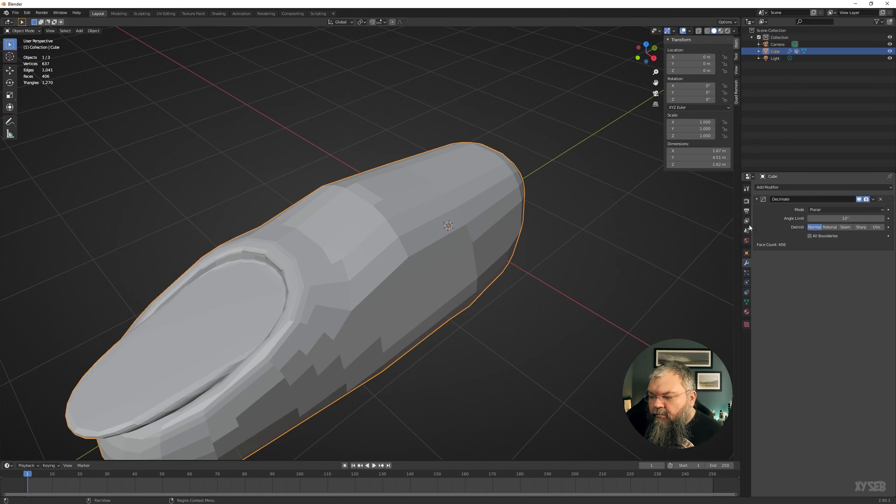
pyautogui.moveTo(516, 294); pyautogui.dragTo(616, 266, button='middle')
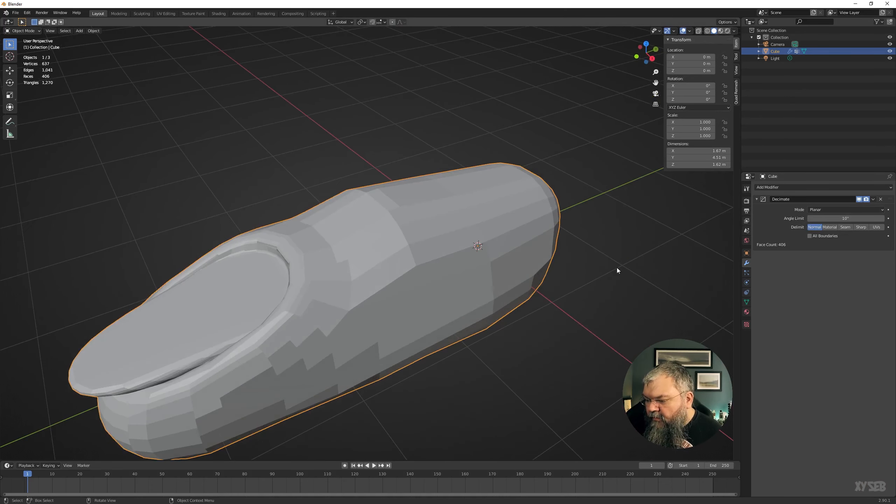
pyautogui.click(836, 210)
pyautogui.click(819, 229)
# - Delete the finger object from the scene
pyautogui.press('Delete')
pyautogui.moveTo(352, 284); pyautogui.dragTo(364, 302, button='middle')
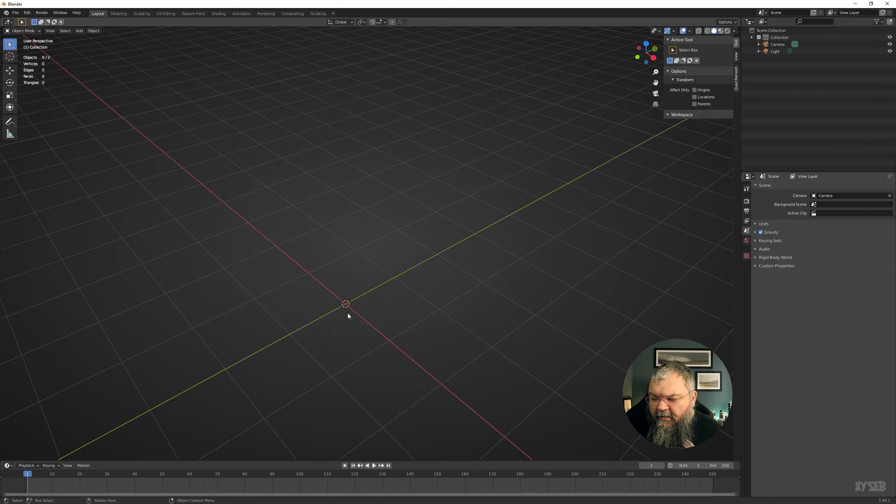
pyautogui.moveTo(347, 313); pyautogui.dragTo(347, 305, button='middle')
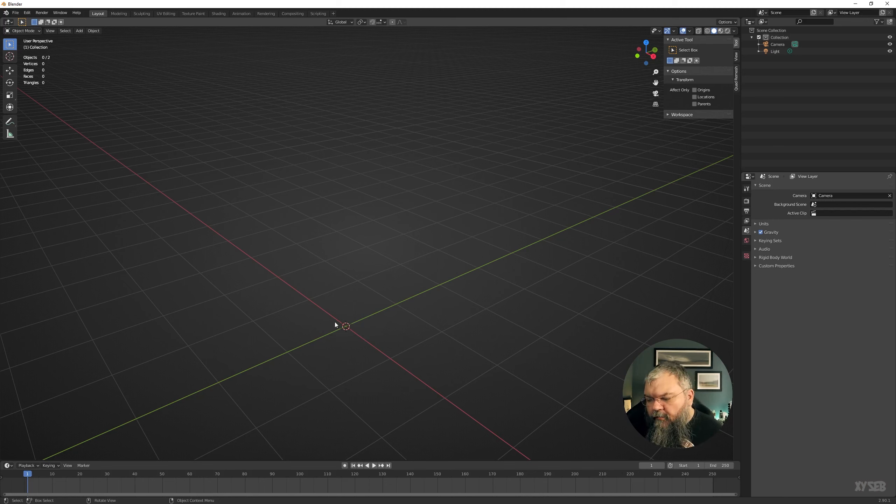
# - Add a cube and raise its top face in Edit Mode to make the object about 3.57 m tall
pyautogui.press('shift')
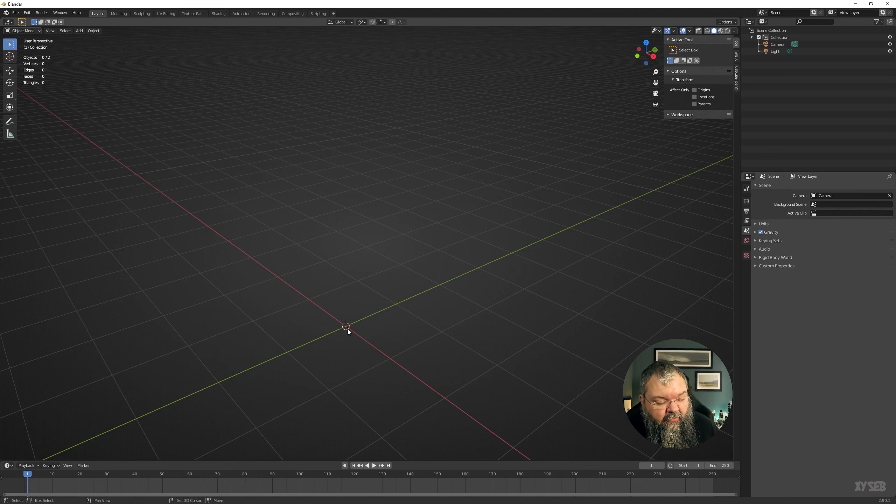
pyautogui.hotkey('shift', 'a')
pyautogui.moveTo(363, 322)
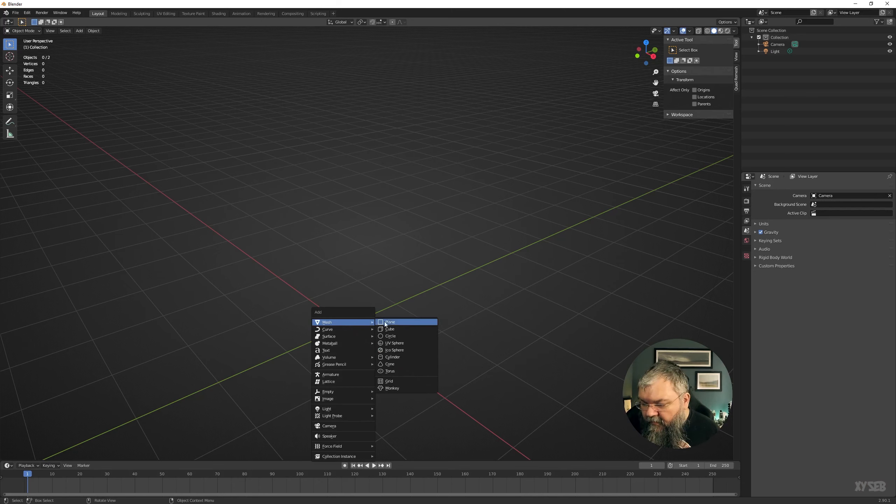
pyautogui.click(404, 330)
pyautogui.press('Tab')
pyautogui.scroll(-2, 342, 334)
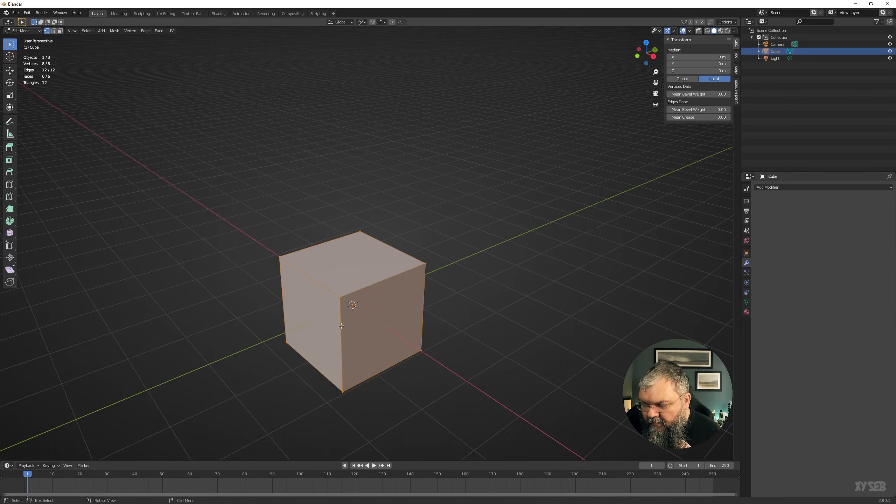
pyautogui.click(344, 270)
pyautogui.moveTo(361, 344); pyautogui.dragTo(359, 332, button='middle')
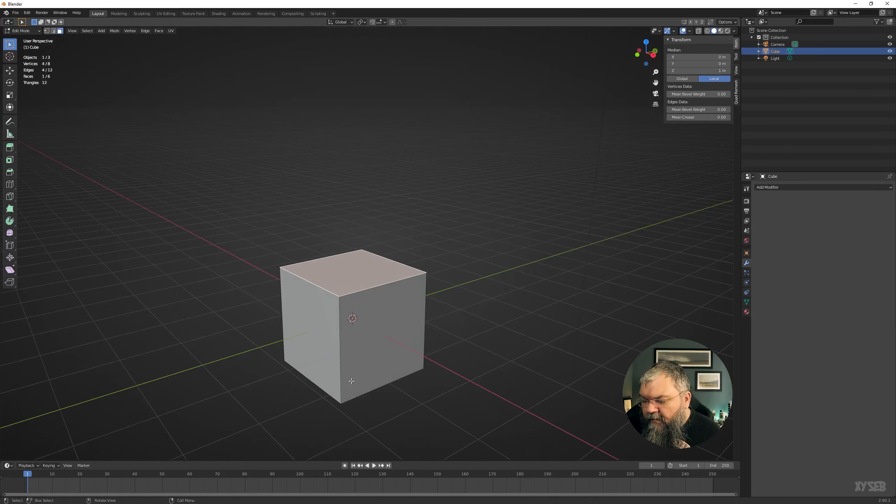
pyautogui.press('g')
pyautogui.click(353, 305)
pyautogui.press('Tab')
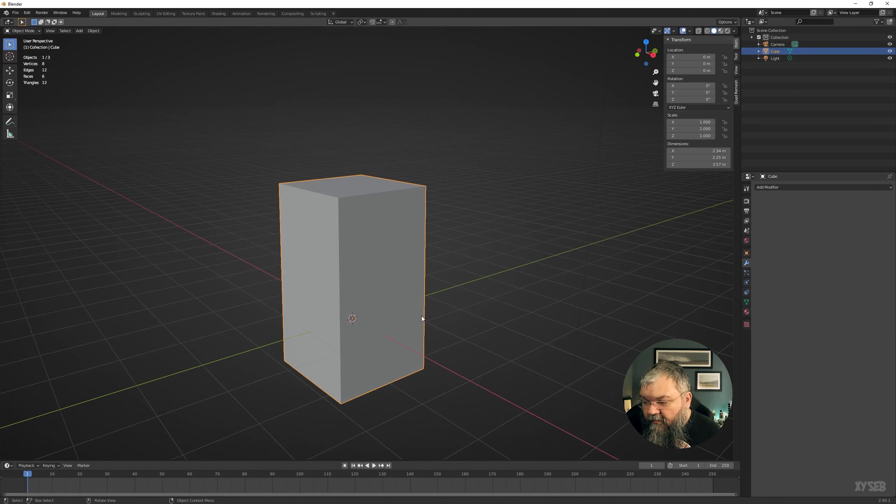
# - Add a Subdivision Surface modifier to the block and cut an edge loop near its base
pyautogui.click(777, 187)
pyautogui.click(761, 303)
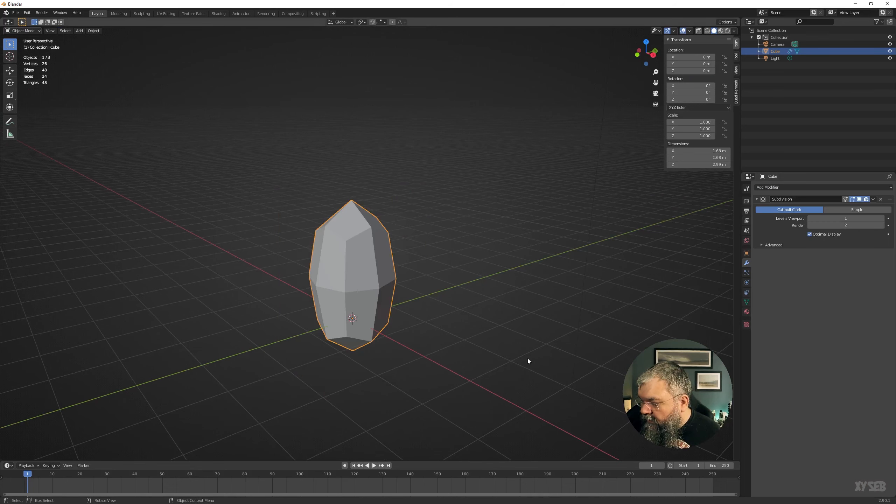
pyautogui.press('Tab')
pyautogui.hotkey('ctrl', 'r')
pyautogui.click(423, 268)
pyautogui.click(392, 304)
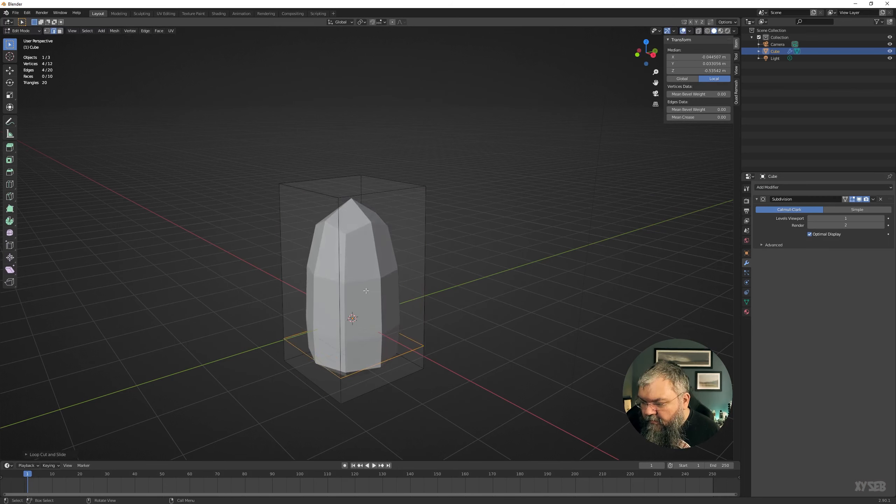
# - Raise the block's subdivision to level 4 and apply the modifier
pyautogui.press('Tab')
pyautogui.hotkey('ctrl', '4')
pyautogui.hotkey('ctrl', 'a')
# - Push the vertex at the shape's tip downward with proportional editing to flatten the top
pyautogui.press('Tab')
pyautogui.press('1')
pyautogui.click(361, 197)
pyautogui.press('o')
pyautogui.press('g')
pyautogui.press('Escape')
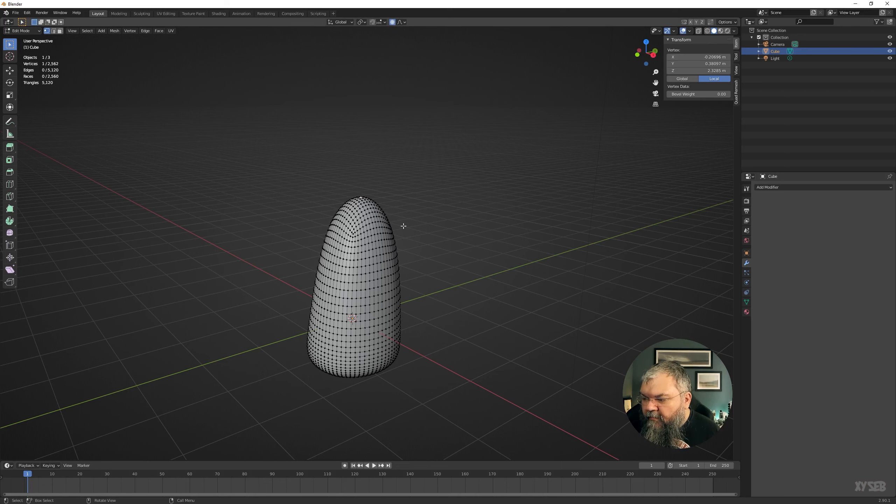
pyautogui.press('g')
pyautogui.click(334, 262)
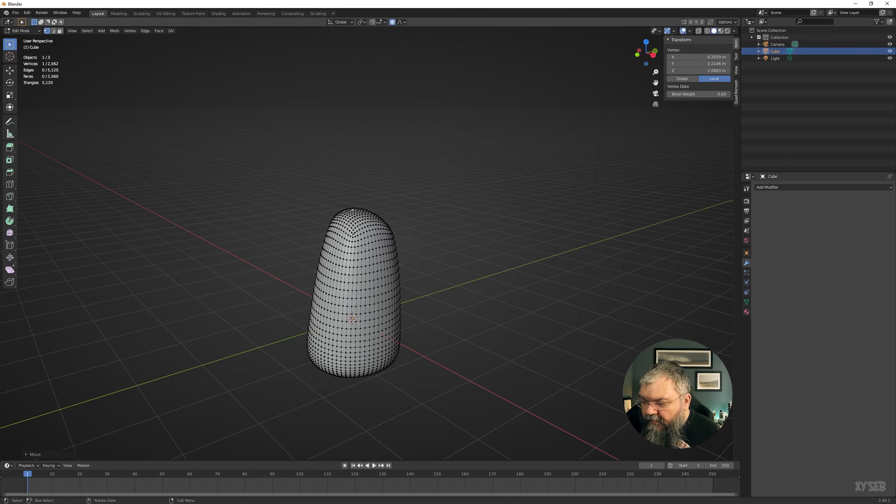
# - Pull vertices around the lower sides and front outward with proportional editing to widen the base
pyautogui.press('g')
pyautogui.click(308, 333)
pyautogui.press('g')
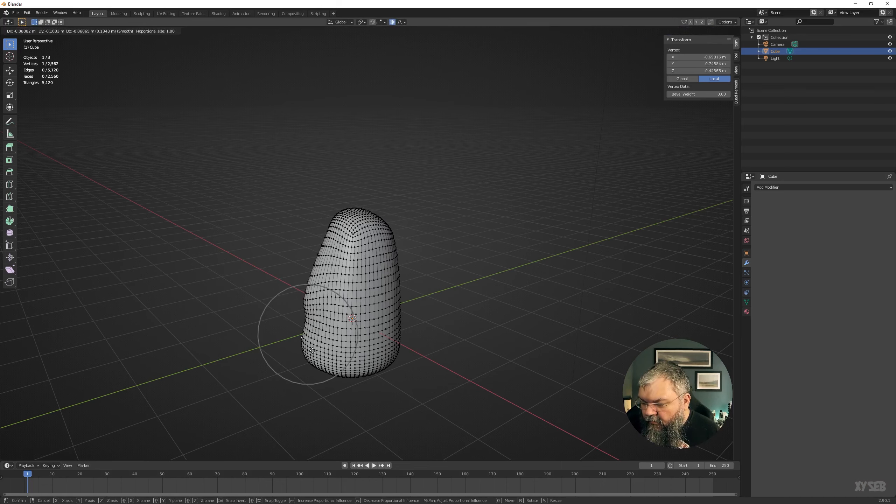
pyautogui.click(303, 356)
pyautogui.click(354, 370)
pyautogui.press('g')
pyautogui.click(369, 381)
pyautogui.click(398, 343)
pyautogui.press('g')
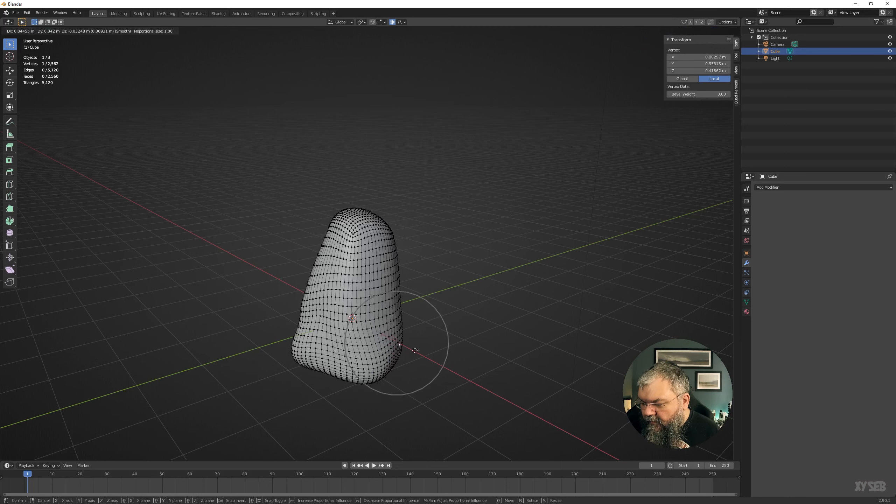
pyautogui.click(420, 355)
# - Reshape the upper side and the top edge by moving single vertices with proportional editing
pyautogui.click(397, 255)
pyautogui.press('g')
pyautogui.click(396, 237)
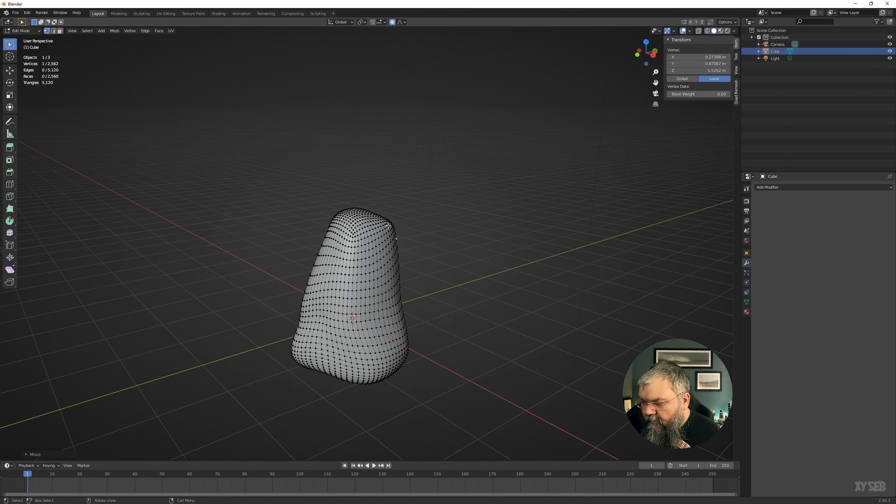
pyautogui.click(381, 225)
pyautogui.press('g')
pyautogui.click(363, 228)
# - Push in the middle of one side and shift vertices along the bottom edge to make the rock irregular
pyautogui.click(383, 310)
pyautogui.moveTo(382, 310); pyautogui.dragTo(480, 304, button='middle')
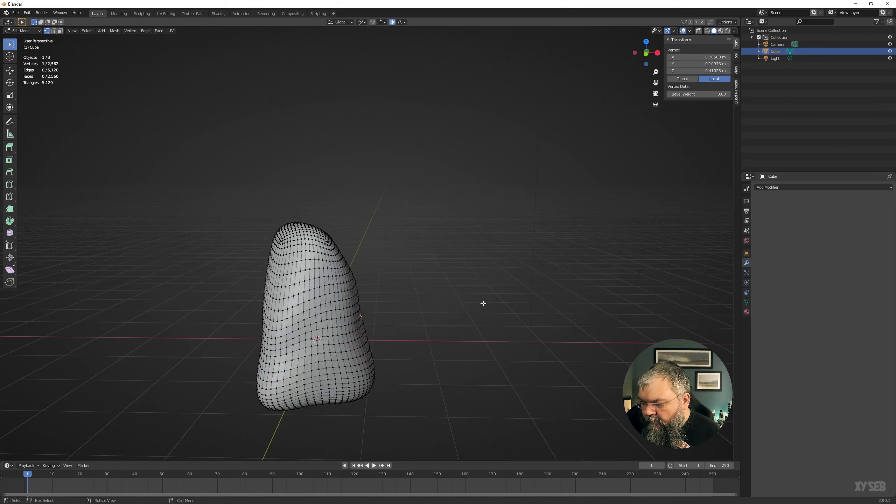
pyautogui.press('g')
pyautogui.click(384, 363)
pyautogui.click(367, 390)
pyautogui.press('g')
pyautogui.click(364, 401)
pyautogui.click(300, 403)
pyautogui.press('g')
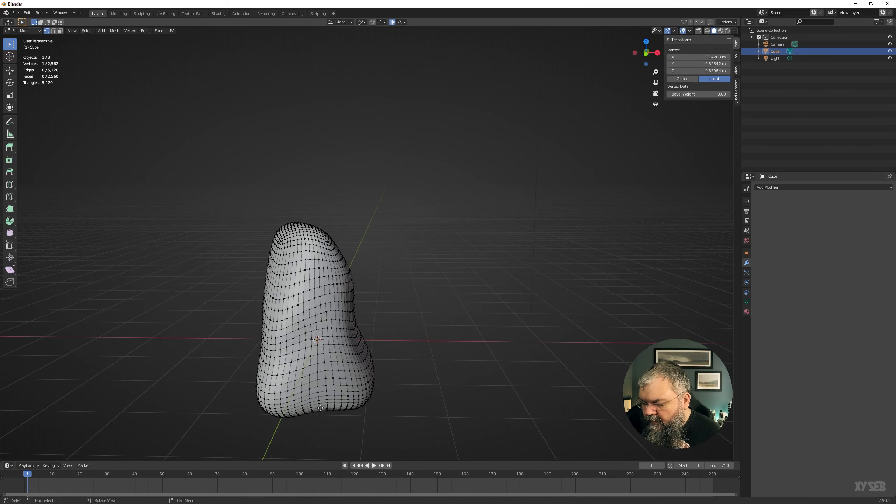
pyautogui.click(321, 412)
# - Add a Decimate modifier in Collapse mode to the rock with a ratio of 0.0090 and inspect the facets
pyautogui.press('Tab')
pyautogui.click(823, 187)
pyautogui.click(702, 233)
pyautogui.moveTo(879, 218); pyautogui.dragTo(809, 218)
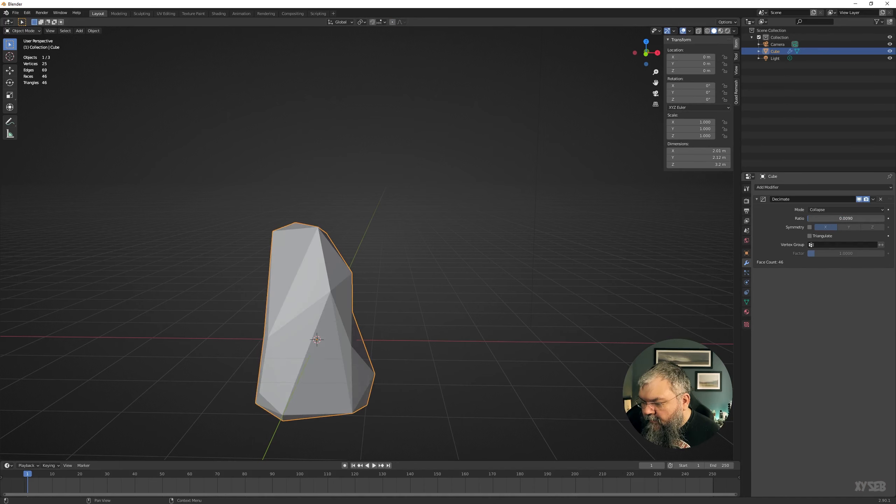
pyautogui.moveTo(630, 290); pyautogui.dragTo(480, 230, button='middle')
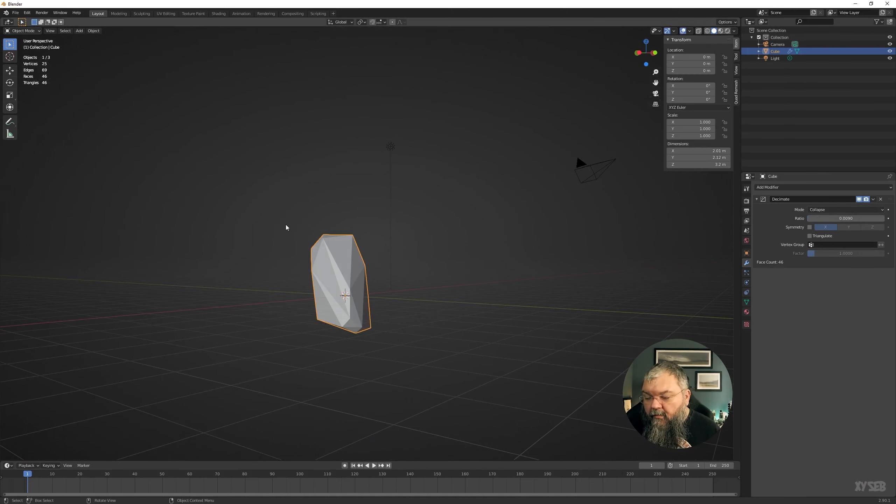
pyautogui.moveTo(440, 276); pyautogui.dragTo(411, 270, button='middle')
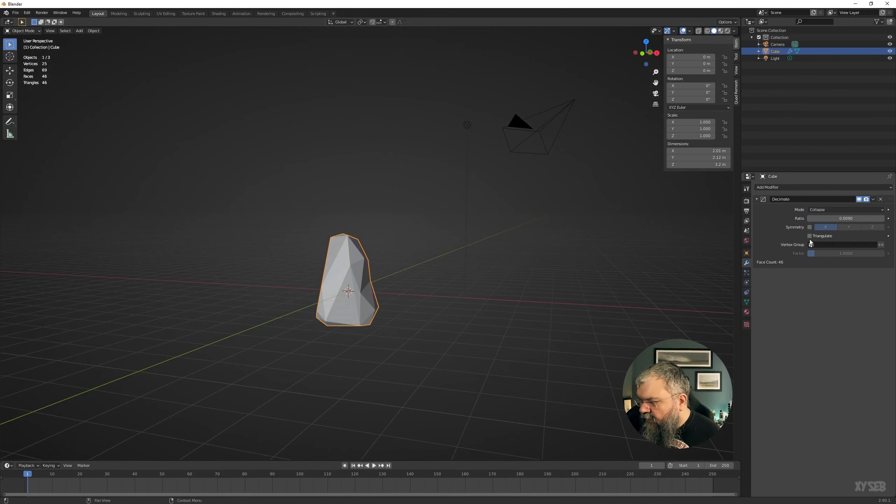
# - Apply the Decimate modifier and convert all the rock's triangles to quads in Edit Mode
pyautogui.hotkey('ctrl', 'a')
pyautogui.press('Tab')
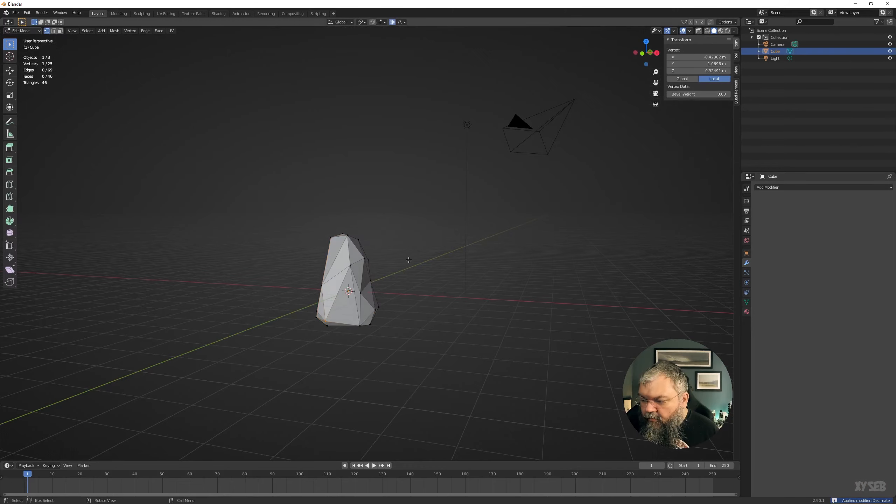
pyautogui.moveTo(411, 260); pyautogui.dragTo(392, 282, button='middle')
pyautogui.press('a')
pyautogui.scroll(4, 409, 288)
pyautogui.moveTo(542, 302); pyautogui.dragTo(365, 272, button='middle')
pyautogui.moveTo(437, 279); pyautogui.dragTo(360, 304, button='middle')
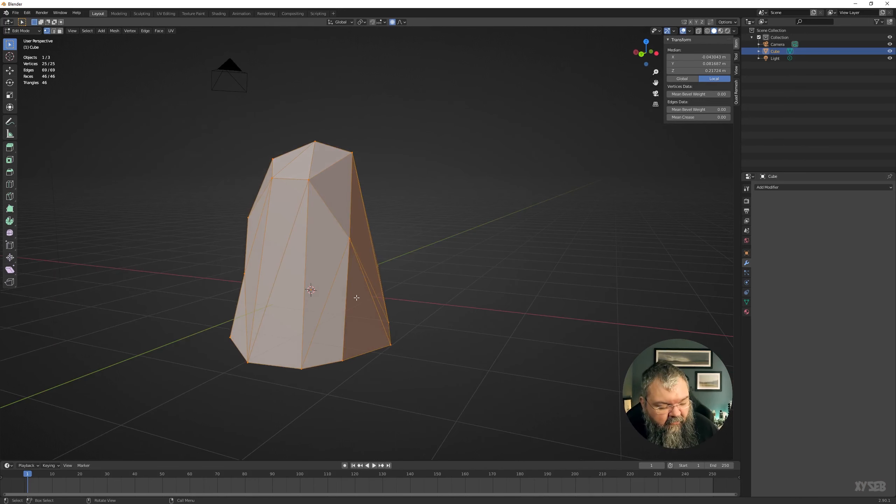
pyautogui.hotkey('alt', 'j')
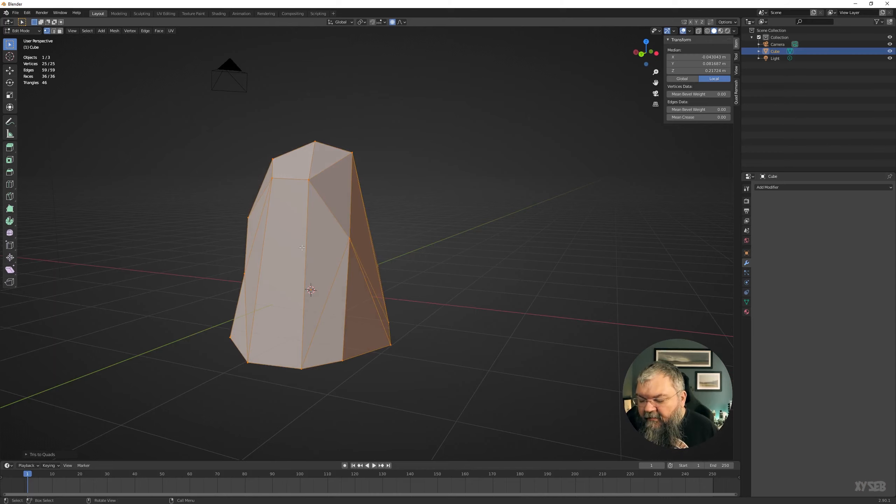
pyautogui.moveTo(356, 298); pyautogui.dragTo(444, 227, button='middle')
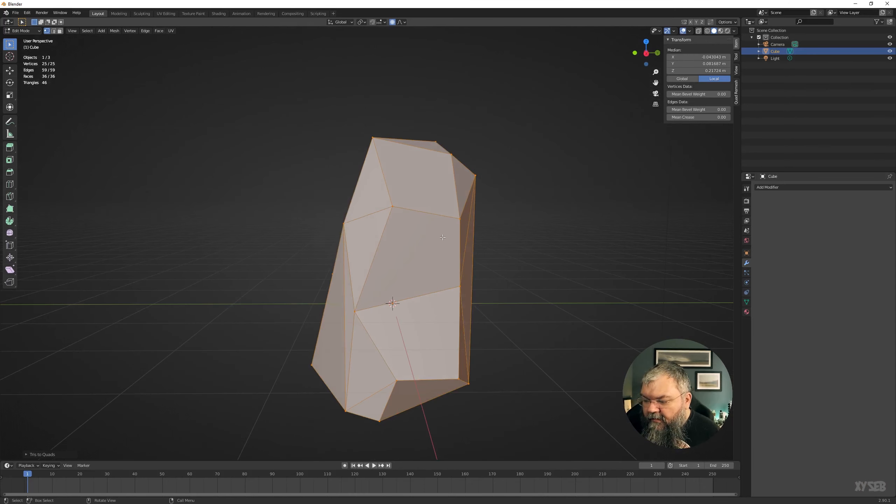
pyautogui.moveTo(388, 245); pyautogui.dragTo(508, 277, button='middle')
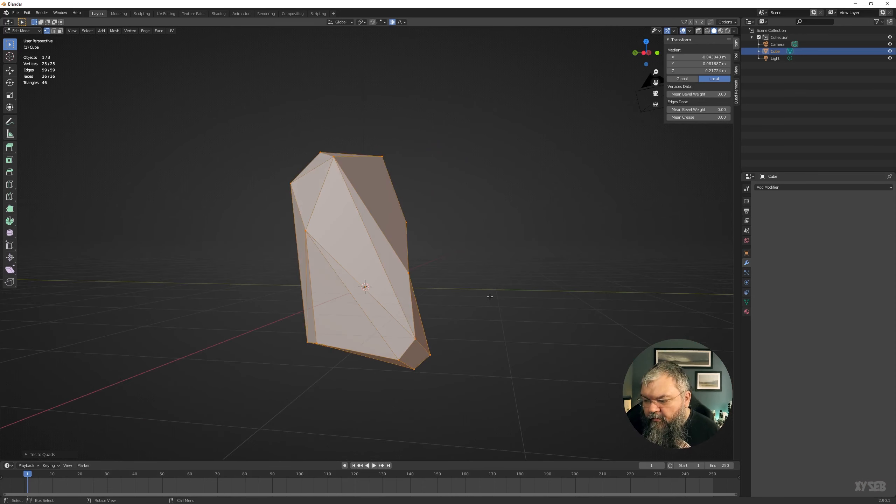
# - Reposition a bottom corner vertex of the rock with proportional editing
pyautogui.click(401, 361)
pyautogui.moveTo(401, 364); pyautogui.dragTo(374, 368, button='middle')
pyautogui.press('g')
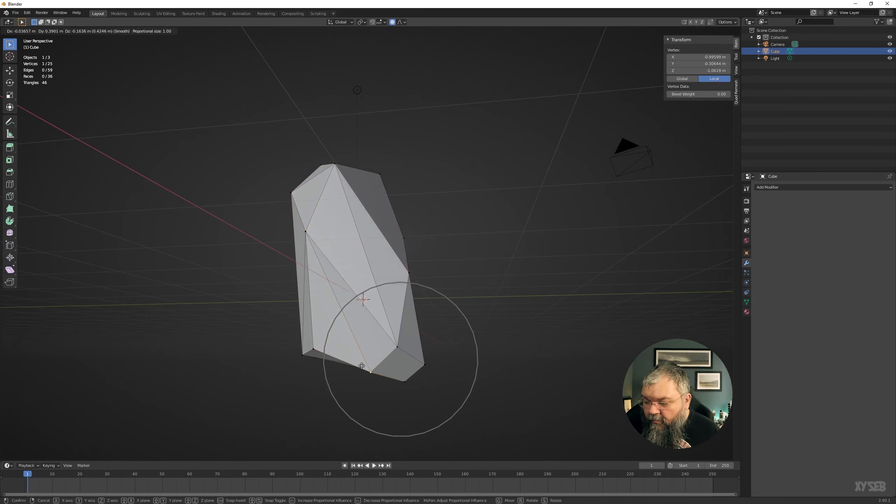
pyautogui.click(297, 352)
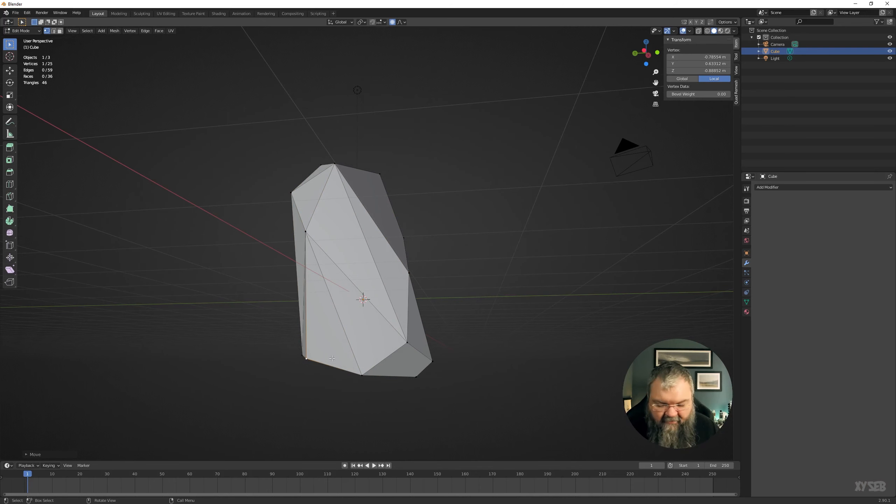
# - Flatten the rock's underside by scaling its bottom vertices to zero along Z from the front view
pyautogui.press('KP_1')
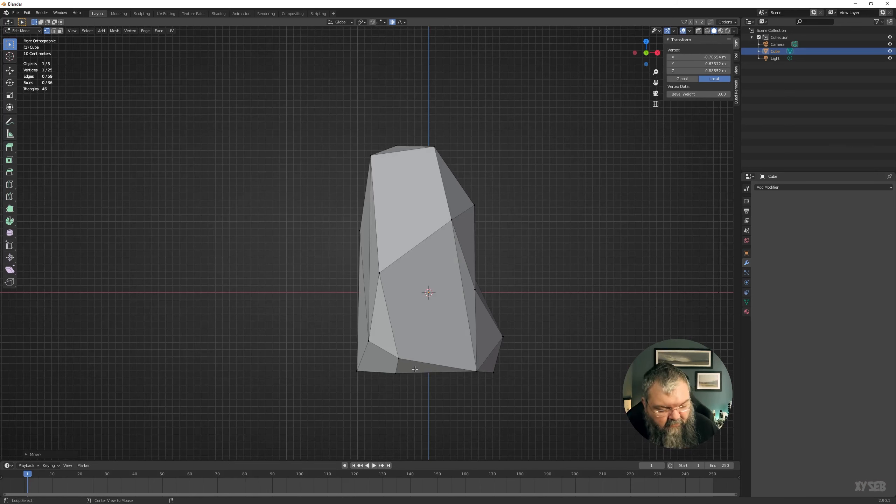
pyautogui.hotkey('alt', 'z')
pyautogui.moveTo(347, 351); pyautogui.dragTo(562, 403)
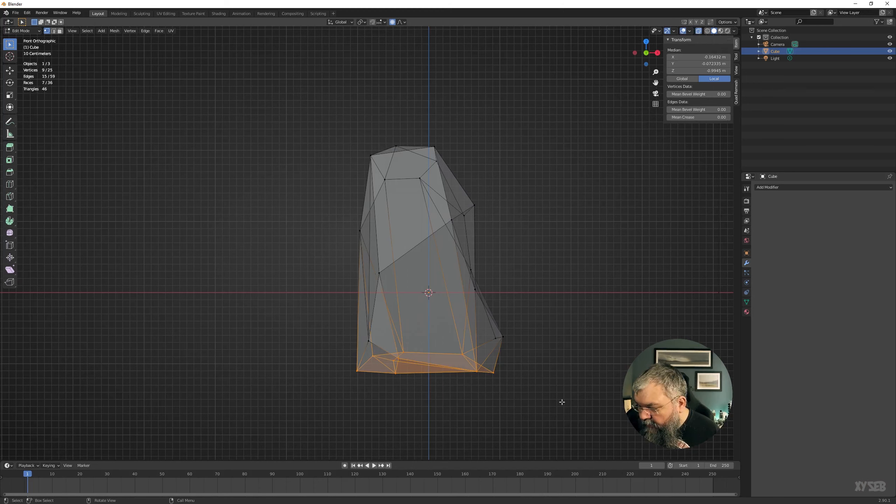
pyautogui.press('s')
pyautogui.press('z')
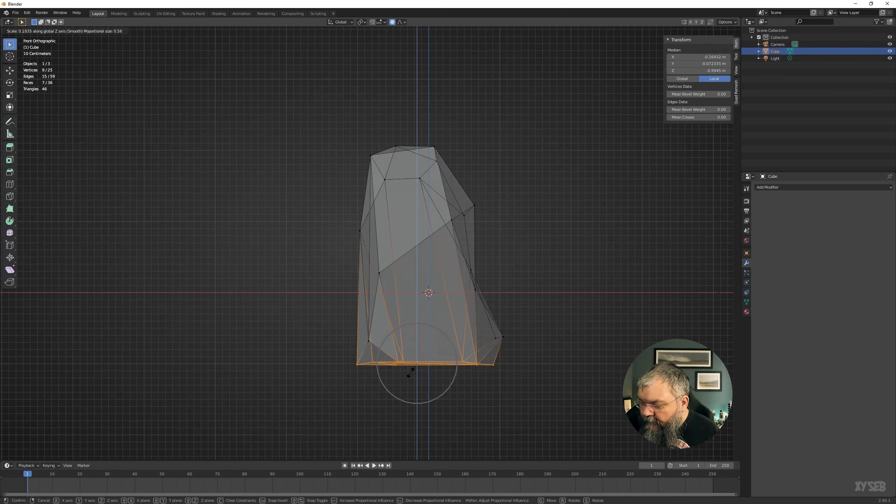
pyautogui.click(418, 362)
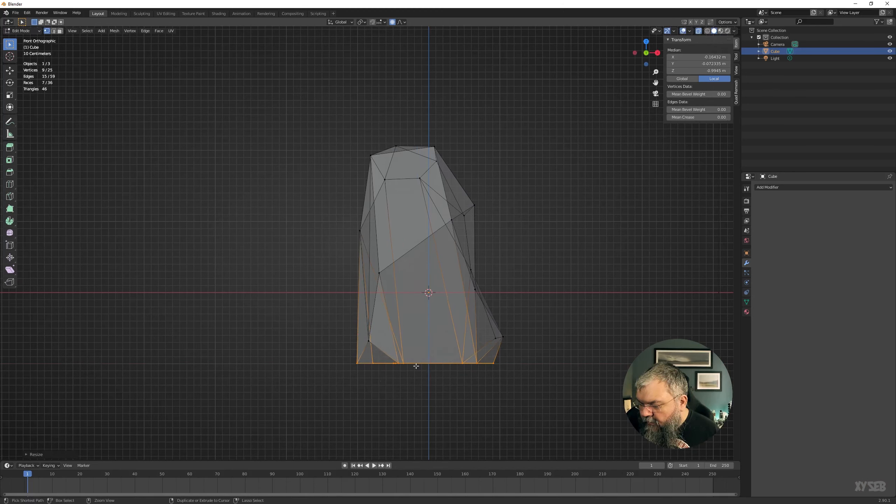
pyautogui.hotkey('alt', 'z')
# - Raise the rock about 1 m along Z in Object Mode to rest its base on the ground
pyautogui.press('Tab')
pyautogui.press('g')
pyautogui.press('z')
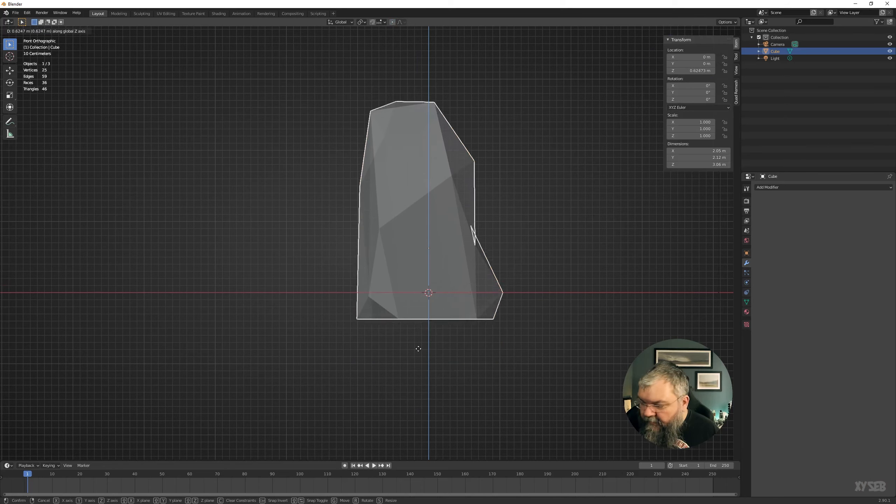
pyautogui.click(417, 324)
# - Shade the rock smooth
pyautogui.moveTo(418, 324); pyautogui.dragTo(393, 348, button='middle')
pyautogui.moveTo(306, 380); pyautogui.dragTo(382, 307, button='middle')
pyautogui.rightClick(382, 307)
pyautogui.click(382, 307)
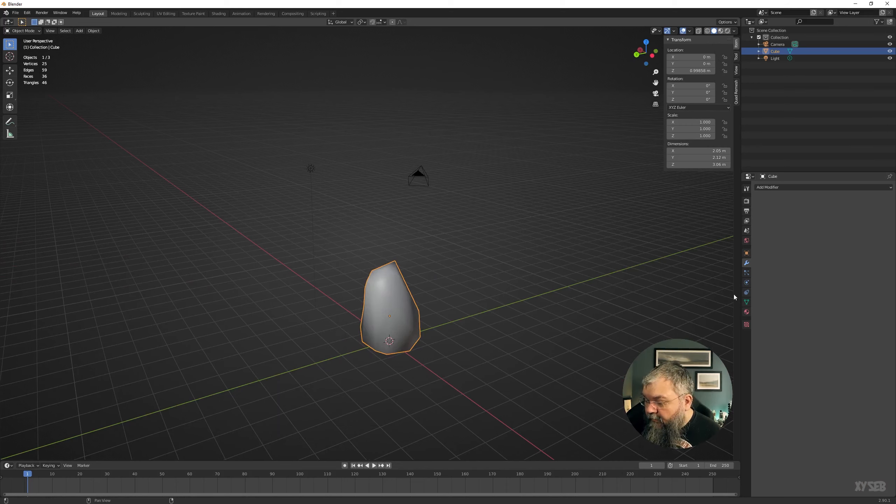
# - Enable Auto Smooth at 30° in the normals settings of the rock's mesh
pyautogui.click(747, 302)
pyautogui.click(767, 308)
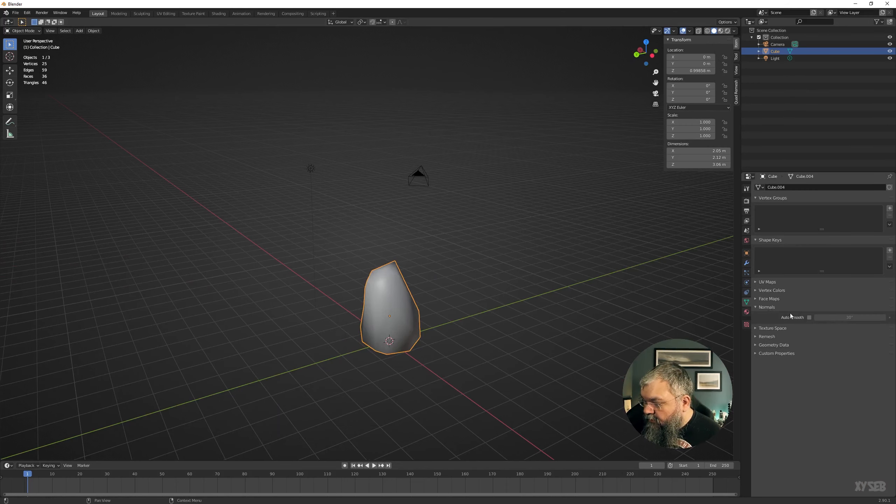
pyautogui.click(809, 318)
# - Merge the two selected vertices of the short upper edge into one in Edit Mode, and return to Object Mode
pyautogui.moveTo(511, 327)
pyautogui.mouseDown(button='middle')
pyautogui.moveTo(350, 317)
pyautogui.moveTo(339, 337)
pyautogui.moveTo(329, 308)
pyautogui.moveTo(482, 313)
pyautogui.moveTo(542, 299)
pyautogui.moveTo(490, 310)
pyautogui.mouseUp(button='middle')
pyautogui.scroll(6, 421, 308)
pyautogui.press('Tab')
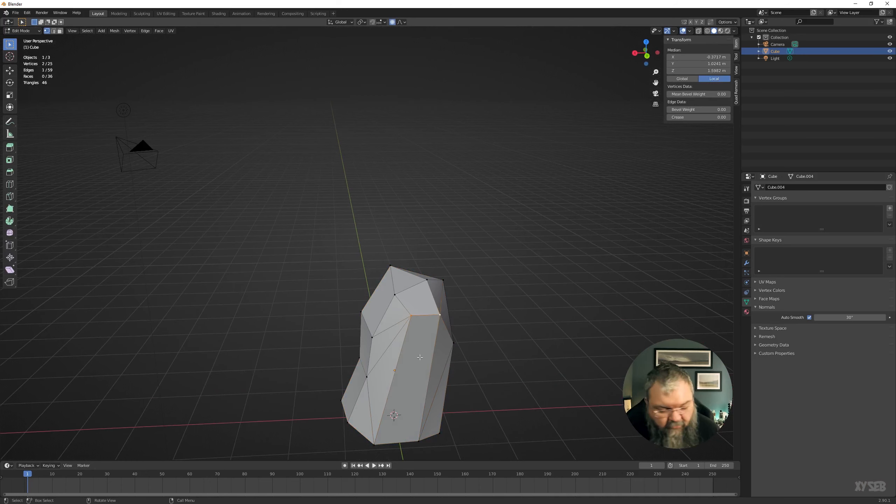
pyautogui.press('m')
pyautogui.click(402, 346)
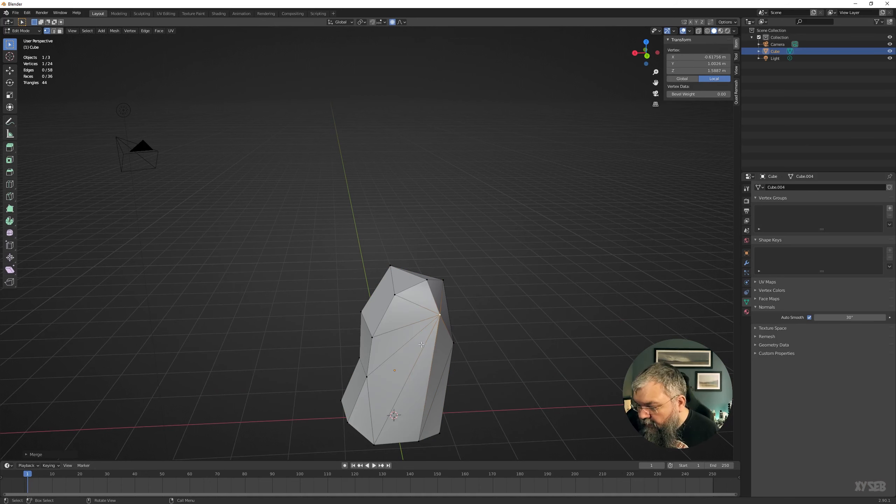
pyautogui.press('Tab')
# - Inspect the rock's shading from several sides and switch to the Sculpting workspace
pyautogui.moveTo(451, 361); pyautogui.dragTo(635, 350, button='middle')
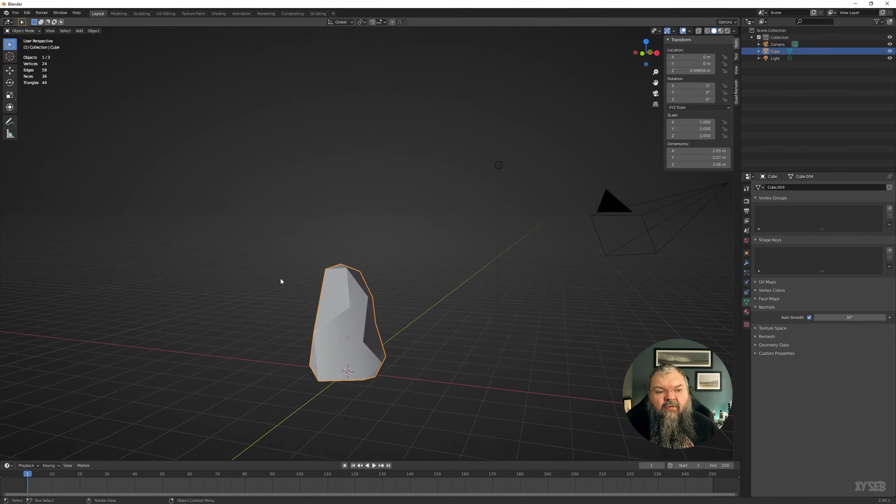
pyautogui.moveTo(280, 279); pyautogui.dragTo(402, 301, button='middle')
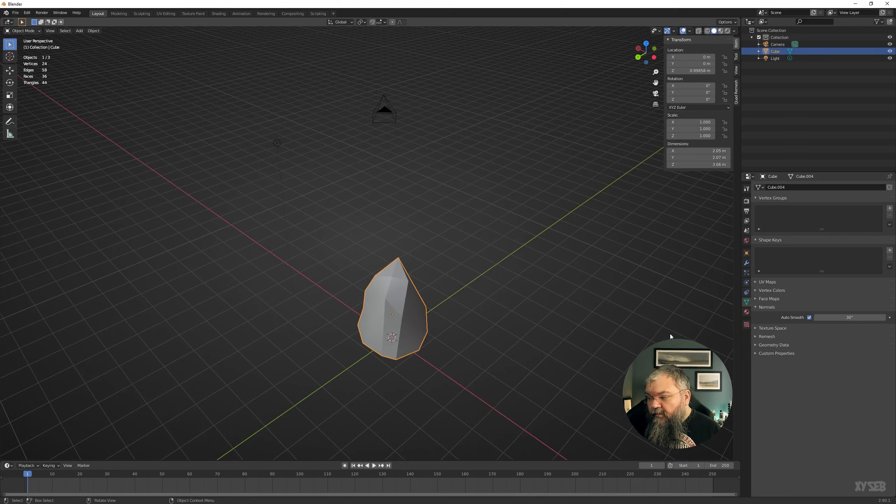
pyautogui.click(141, 14)
pyautogui.keyDown('shift'); pyautogui.moveTo(610, 140); pyautogui.dragTo(594, 275, button='middle'); pyautogui.keyUp('shift')
# - Try a voxel remesh of the rock with a 0.1 m voxel size, and undo it
pyautogui.click(703, 23)
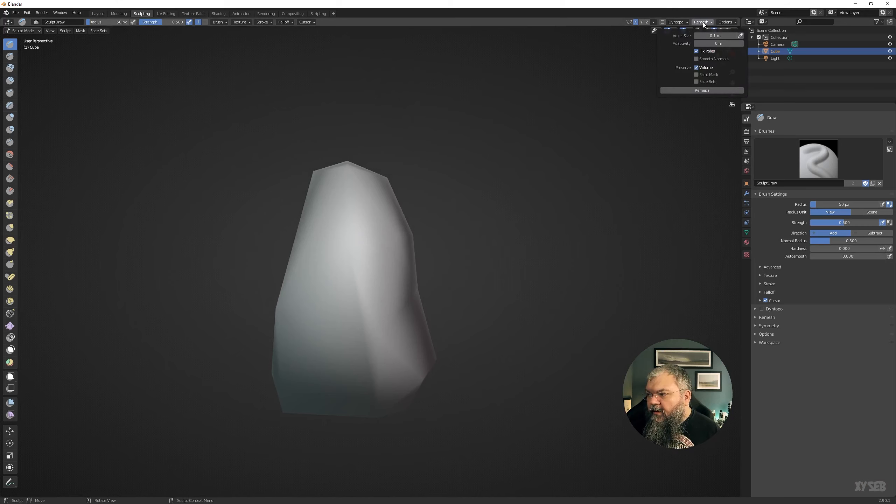
pyautogui.click(715, 89)
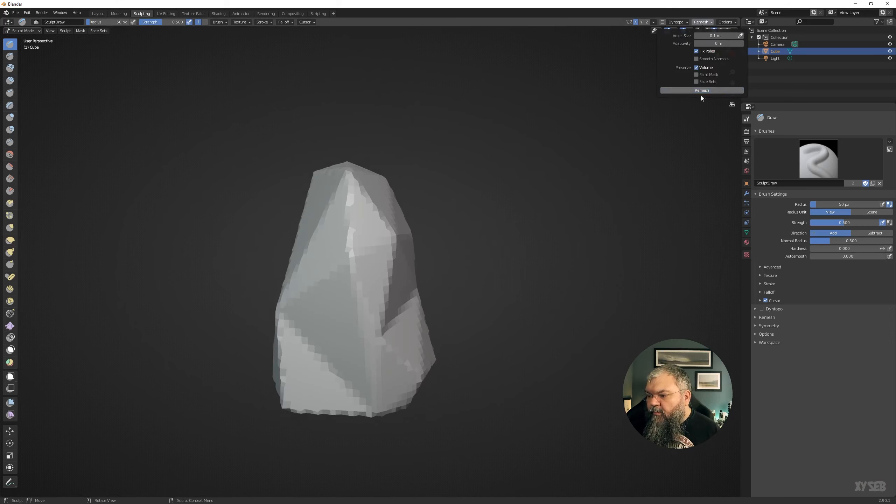
pyautogui.moveTo(554, 151); pyautogui.dragTo(489, 176, button='middle')
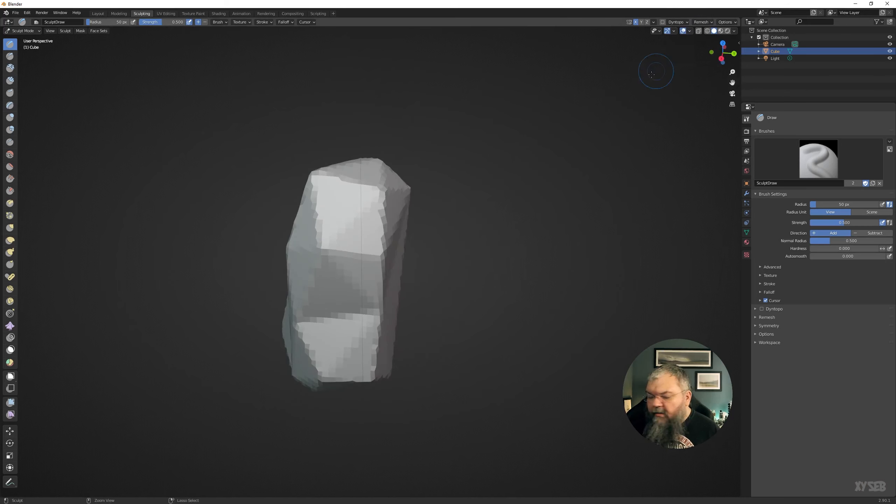
pyautogui.hotkey('ctrl', 'z')
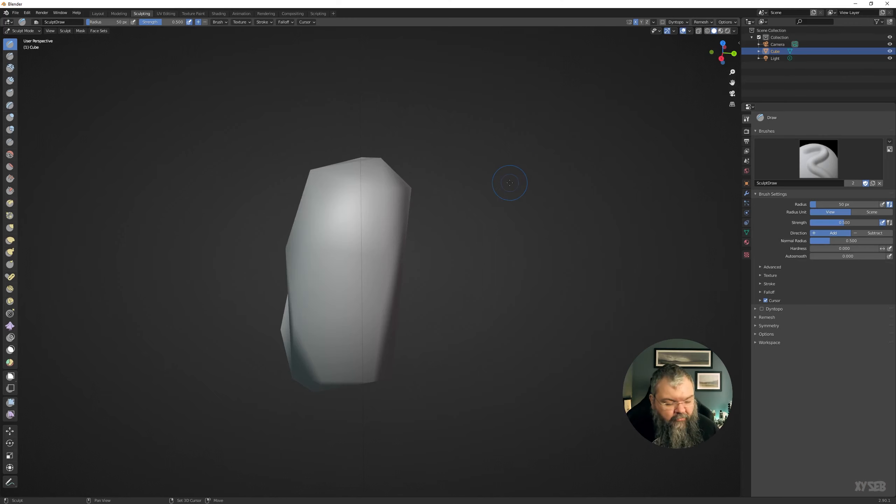
# - Reduce the voxel size interactively and remesh the rock at the finer resolution
pyautogui.hotkey('shift', 'r')
pyautogui.click(573, 156)
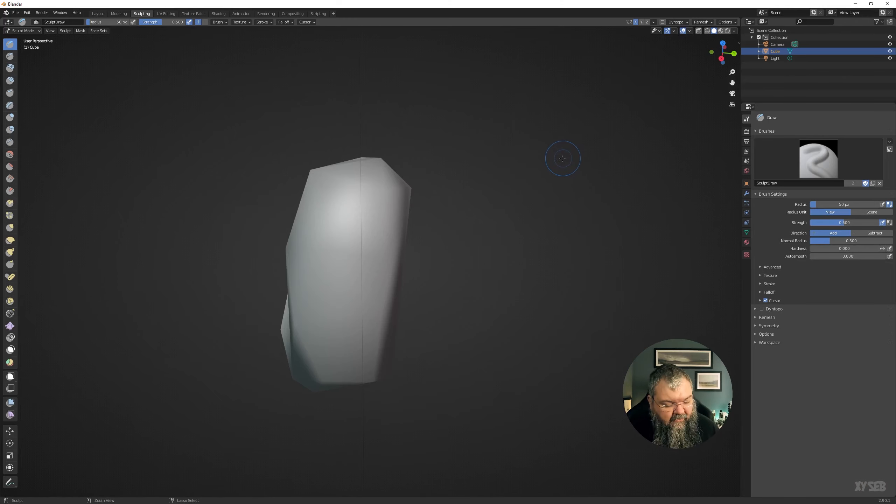
pyautogui.hotkey('ctrl', 'r')
pyautogui.moveTo(344, 234); pyautogui.dragTo(431, 220, button='middle')
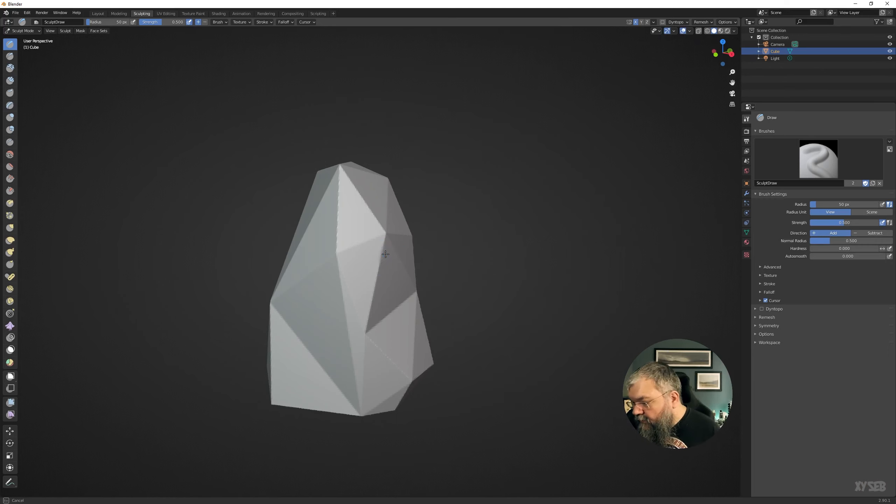
# - Smooth the sharp edges on the rock's upper half with smoothing strokes
pyautogui.keyDown('shift'); pyautogui.moveTo(409, 283); pyautogui.dragTo(402, 261); pyautogui.keyUp('shift')
pyautogui.keyDown('shift'); pyautogui.moveTo(386, 225); pyautogui.dragTo(390, 208); pyautogui.keyUp('shift')
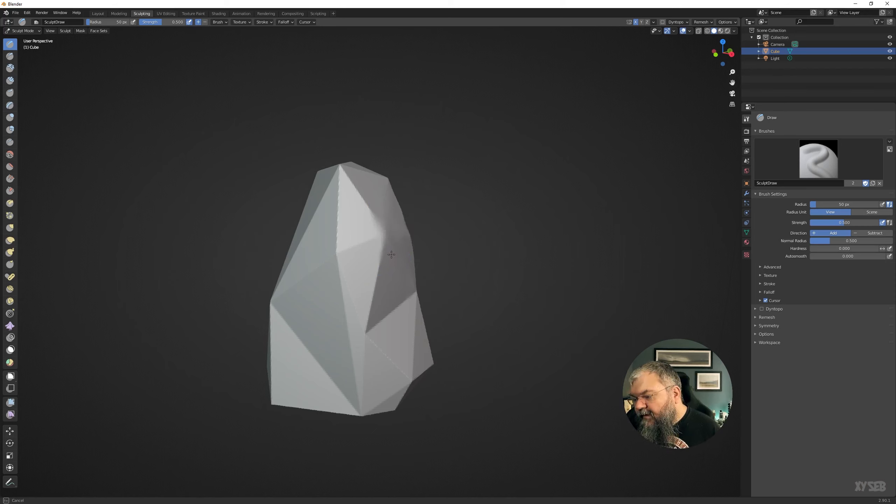
pyautogui.keyDown('shift'); pyautogui.moveTo(339, 278); pyautogui.dragTo(340, 195); pyautogui.keyUp('shift')
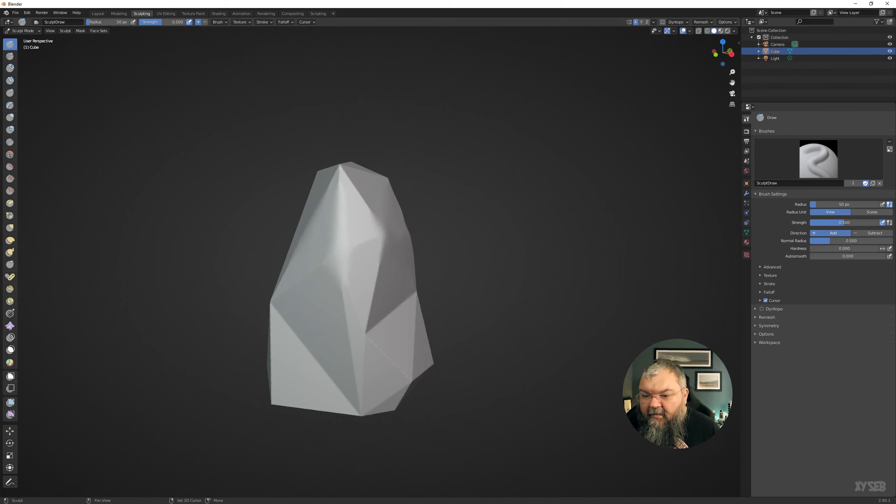
# - Turn off X symmetry and scrape the rock's central and lower edges with the Scrape brush
pyautogui.click(9, 192)
pyautogui.moveTo(304, 247)
pyautogui.mouseDown()
pyautogui.moveTo(335, 261)
pyautogui.moveTo(341, 290)
pyautogui.mouseUp()
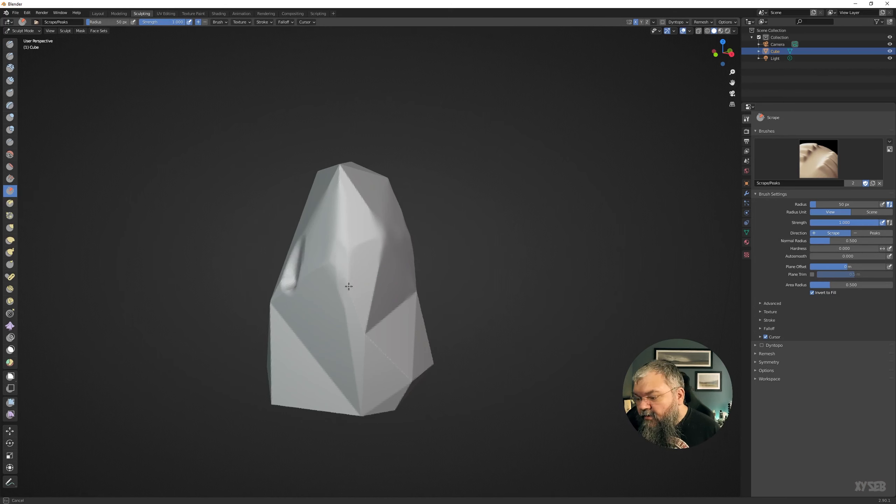
pyautogui.hotkey('ctrl', 'z')
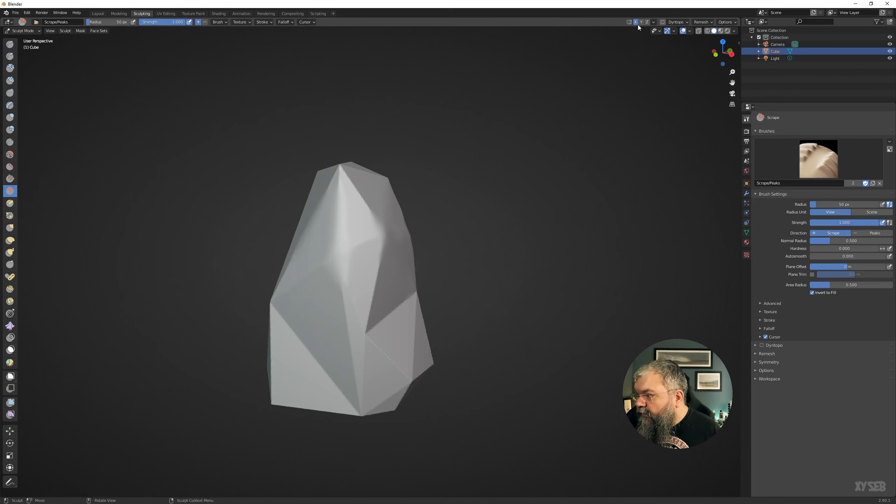
pyautogui.moveTo(336, 267)
pyautogui.mouseDown()
pyautogui.moveTo(351, 253)
pyautogui.moveTo(383, 294)
pyautogui.moveTo(369, 327)
pyautogui.moveTo(404, 373)
pyautogui.moveTo(439, 367)
pyautogui.mouseUp()
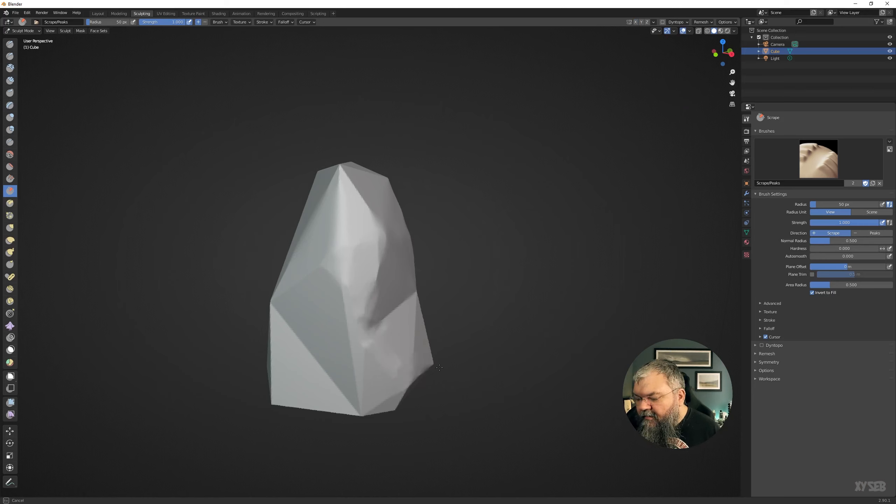
pyautogui.moveTo(437, 352); pyautogui.dragTo(397, 369, button='middle')
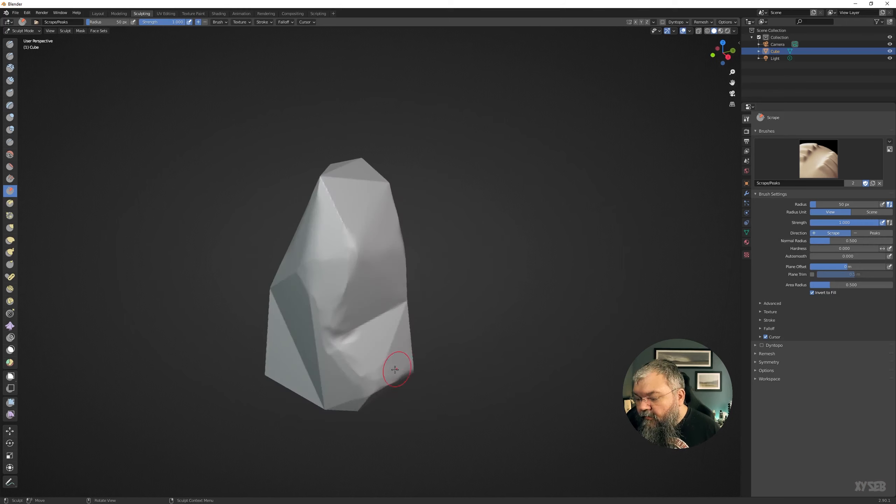
pyautogui.moveTo(386, 347)
pyautogui.mouseDown()
pyautogui.moveTo(397, 329)
pyautogui.moveTo(371, 326)
pyautogui.moveTo(374, 304)
pyautogui.moveTo(343, 311)
pyautogui.moveTo(364, 316)
pyautogui.moveTo(355, 301)
pyautogui.moveTo(390, 299)
pyautogui.mouseUp()
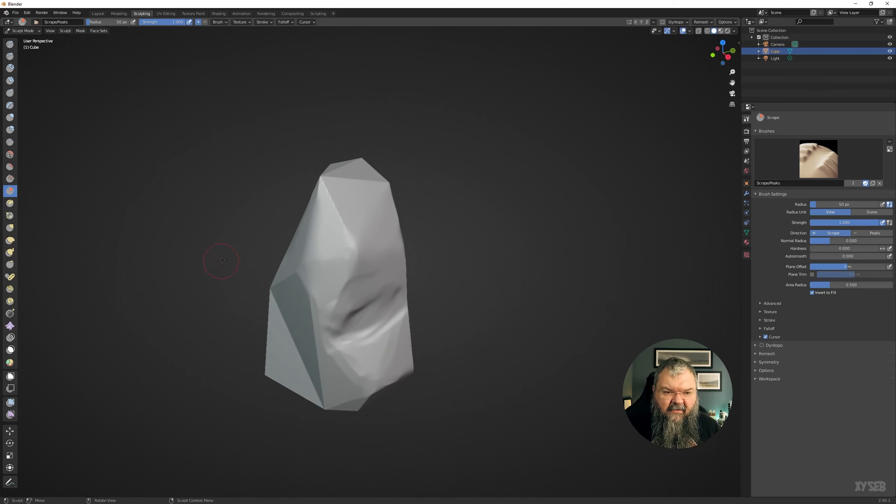
# - Return to the Layout workspace and show the rock's modifier settings
pyautogui.click(98, 13)
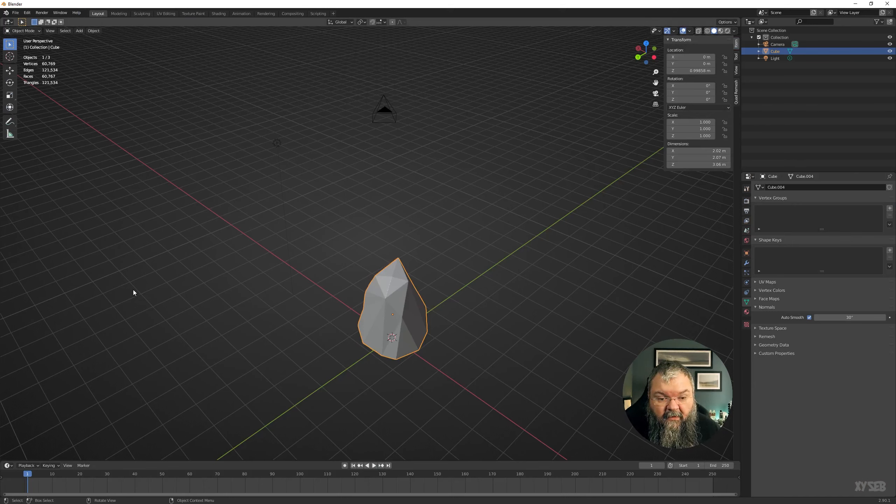
pyautogui.click(747, 263)
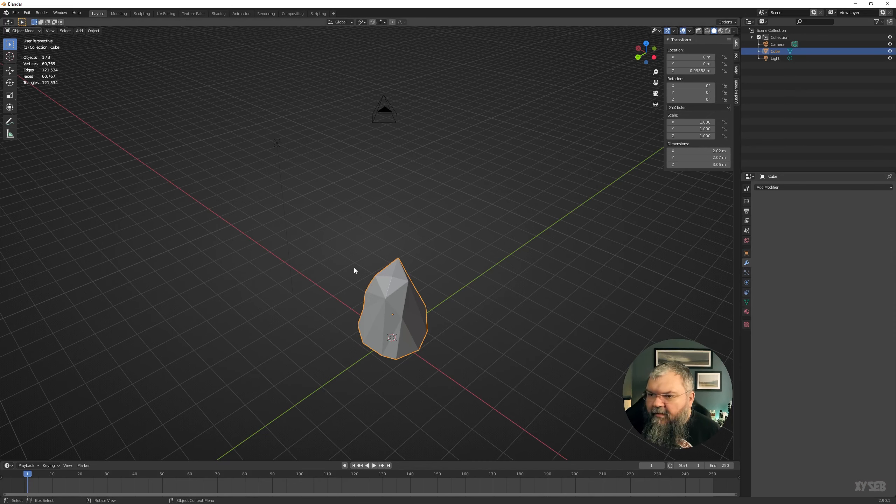
pyautogui.moveTo(355, 270); pyautogui.dragTo(431, 261, button='middle')
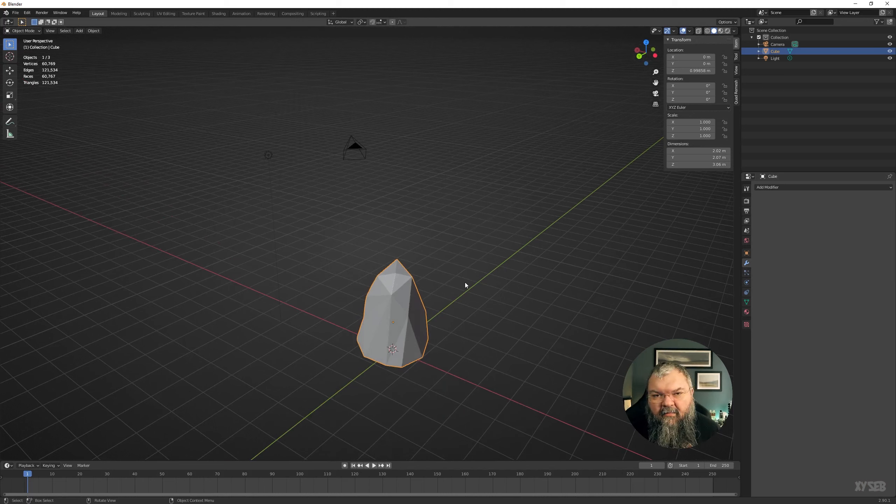